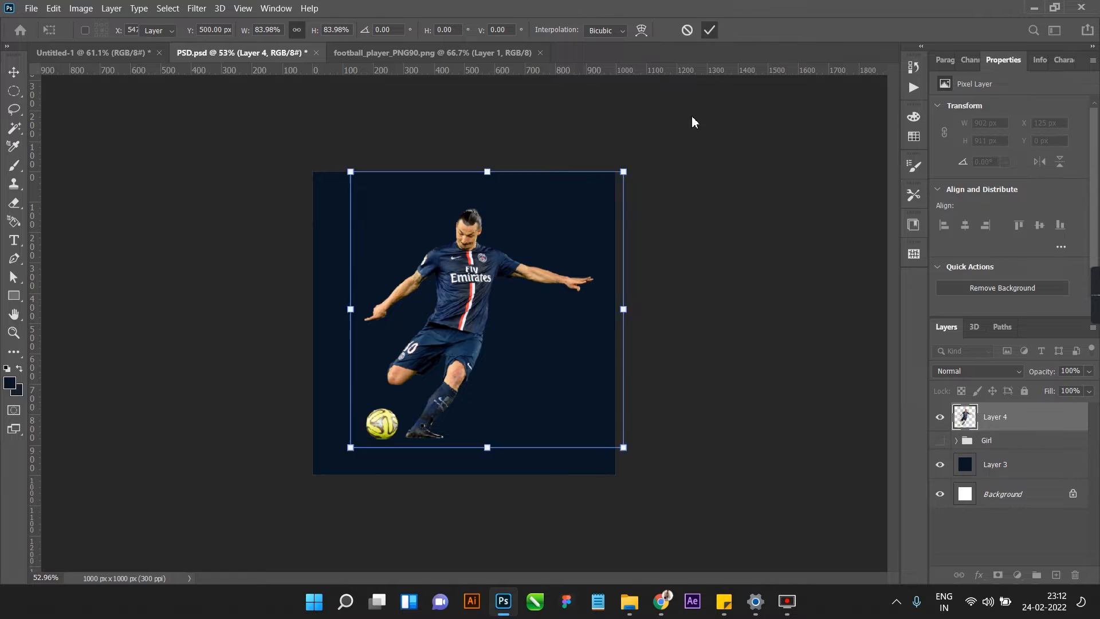
# - Apply the scaling of the footballer layer at 83.98% and keep that layer selected
pyautogui.click(693, 117)
pyautogui.hotkey('ctrl', '0')
pyautogui.scroll(-3, 501, 351)
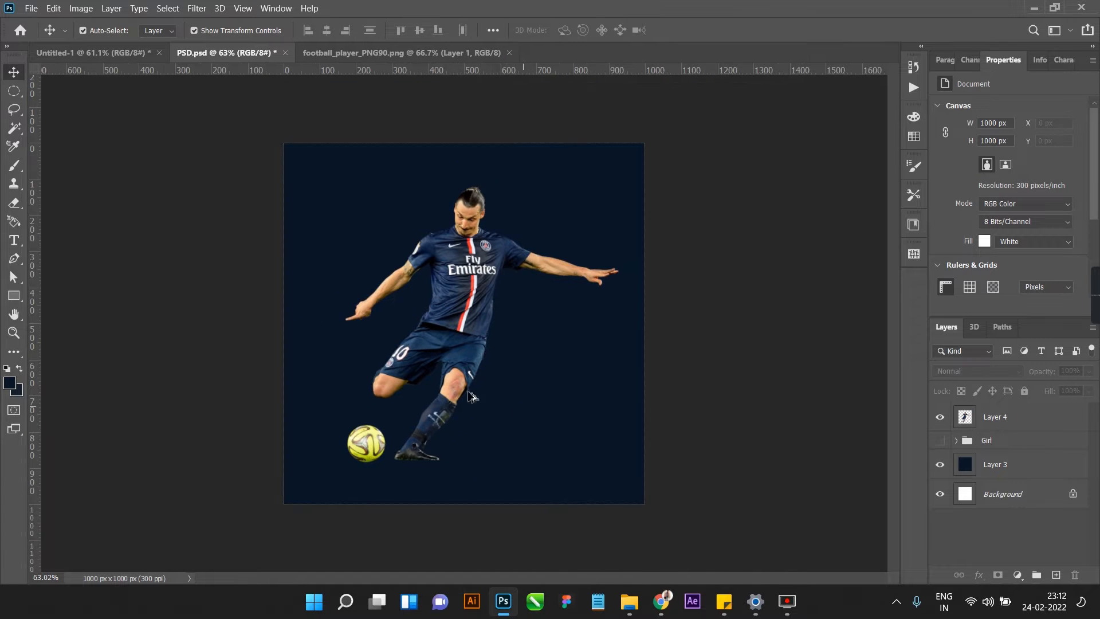
pyautogui.scroll(-2, 439, 437)
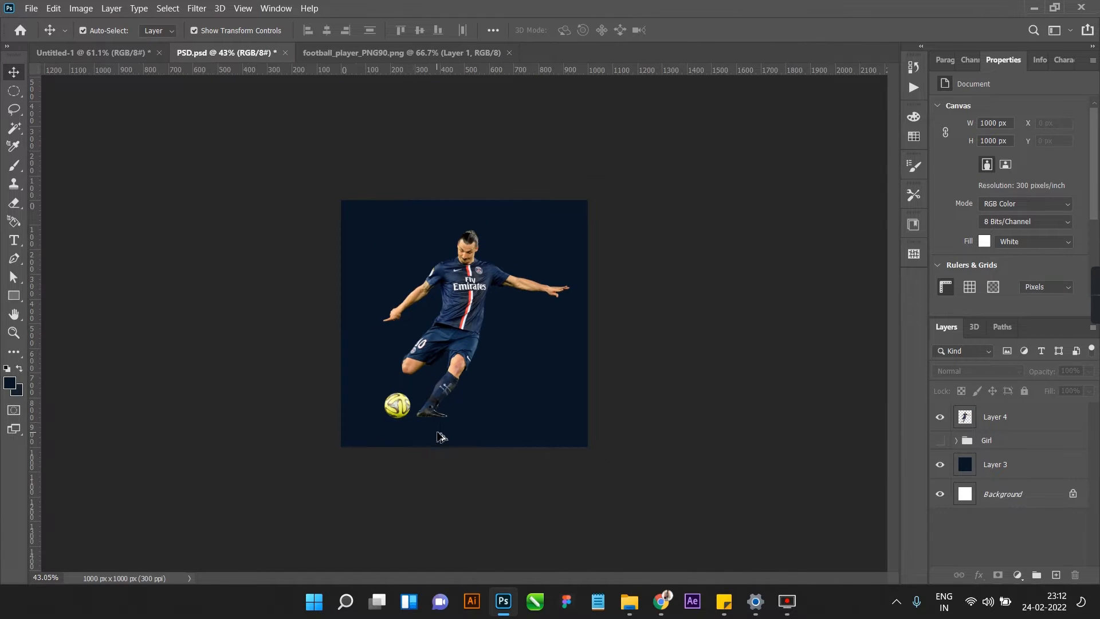
pyautogui.click(479, 344)
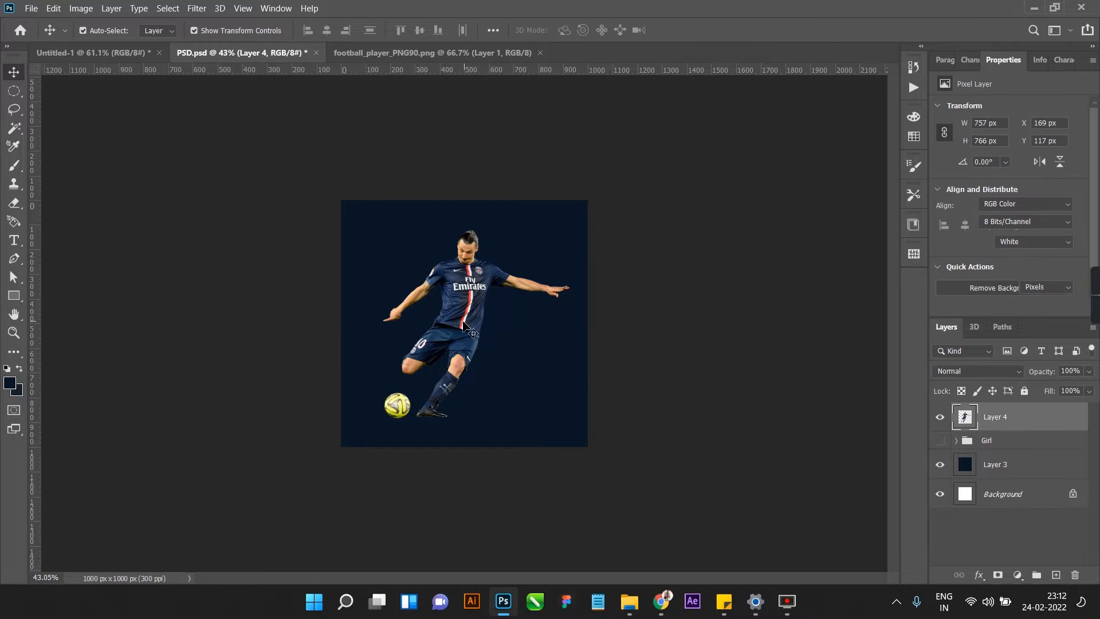
# - Open the light-streak image CkVh3r.jpg and unlock its background layer
pyautogui.click(31, 8)
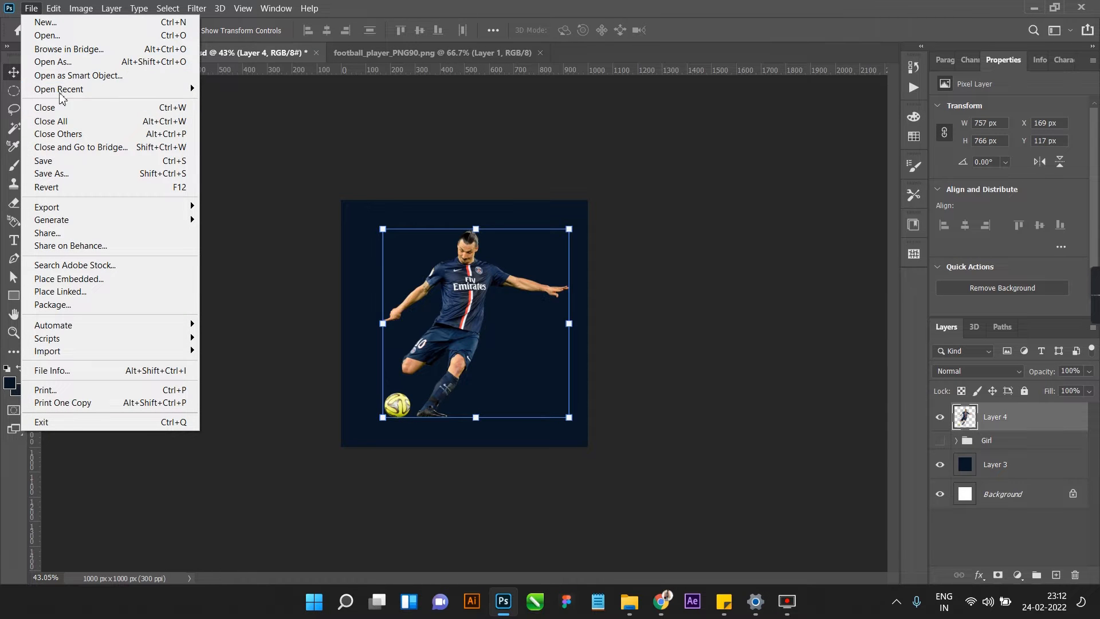
pyautogui.click(59, 37)
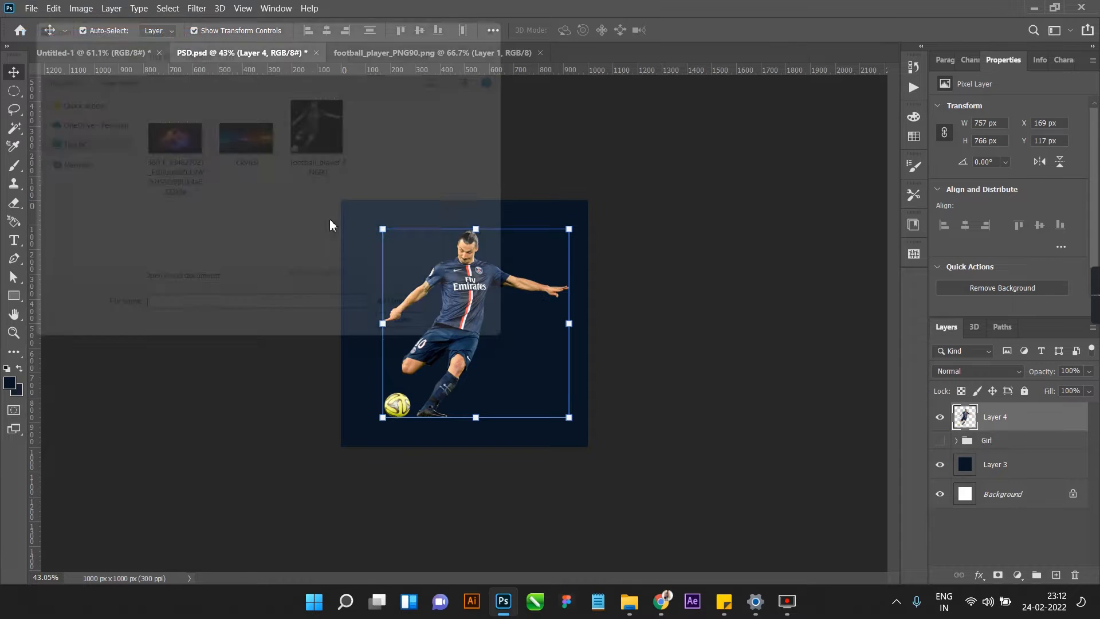
pyautogui.doubleClick(235, 163)
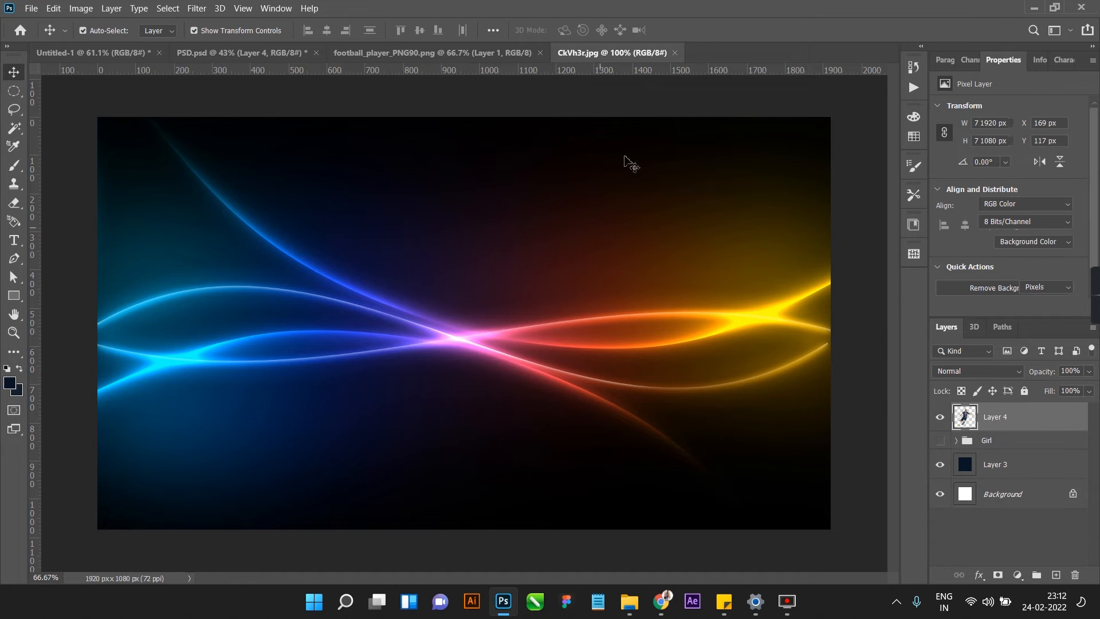
pyautogui.click(1072, 418)
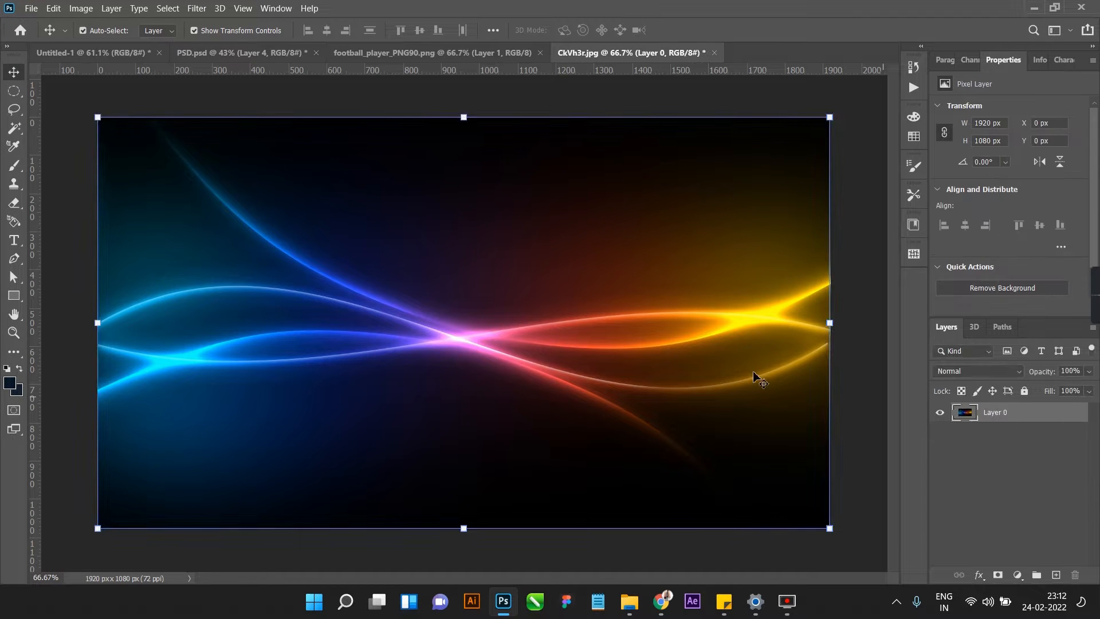
# - Copy the light-streak image into PSD.psd and scale it to about 55%, centred horizontally over the canvas
pyautogui.moveTo(545, 388); pyautogui.dragTo(493, 356)
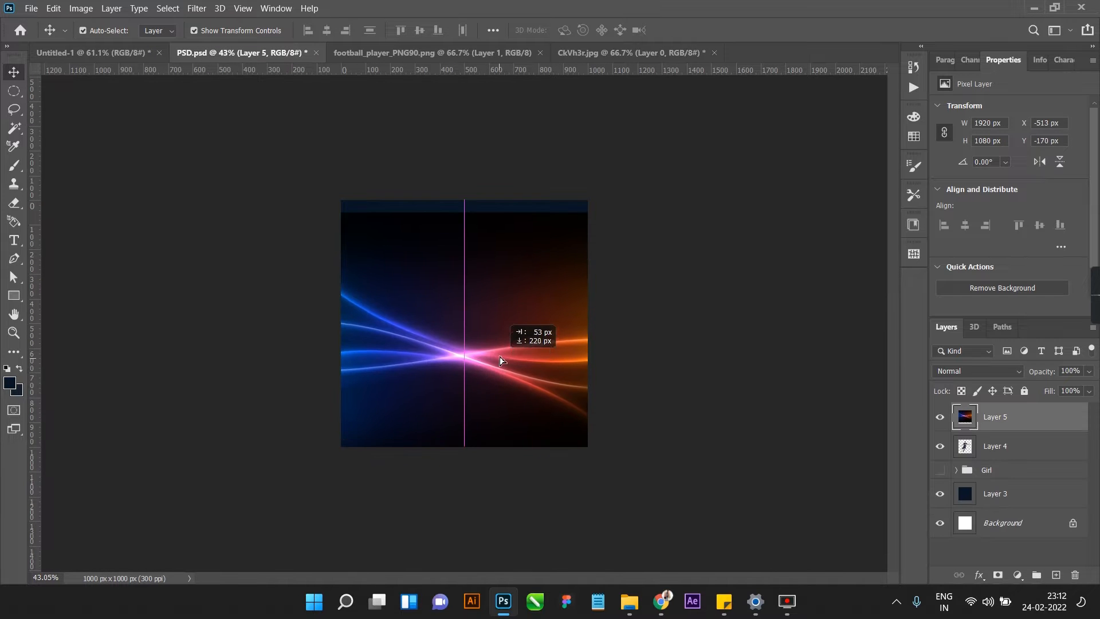
pyautogui.moveTo(702, 466); pyautogui.dragTo(593, 406)
pyautogui.moveTo(521, 359); pyautogui.dragTo(523, 355)
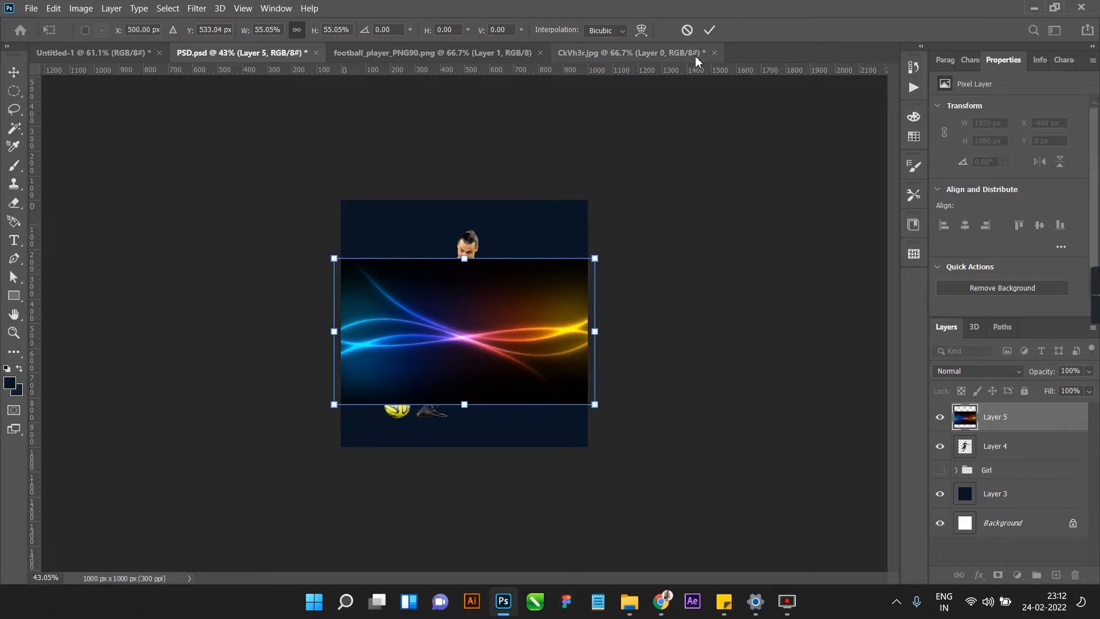
pyautogui.click(710, 29)
# - Place the light-streak layer beneath the footballer layer and set its blend mode to Screen
pyautogui.moveTo(981, 409); pyautogui.dragTo(997, 460)
pyautogui.click(977, 371)
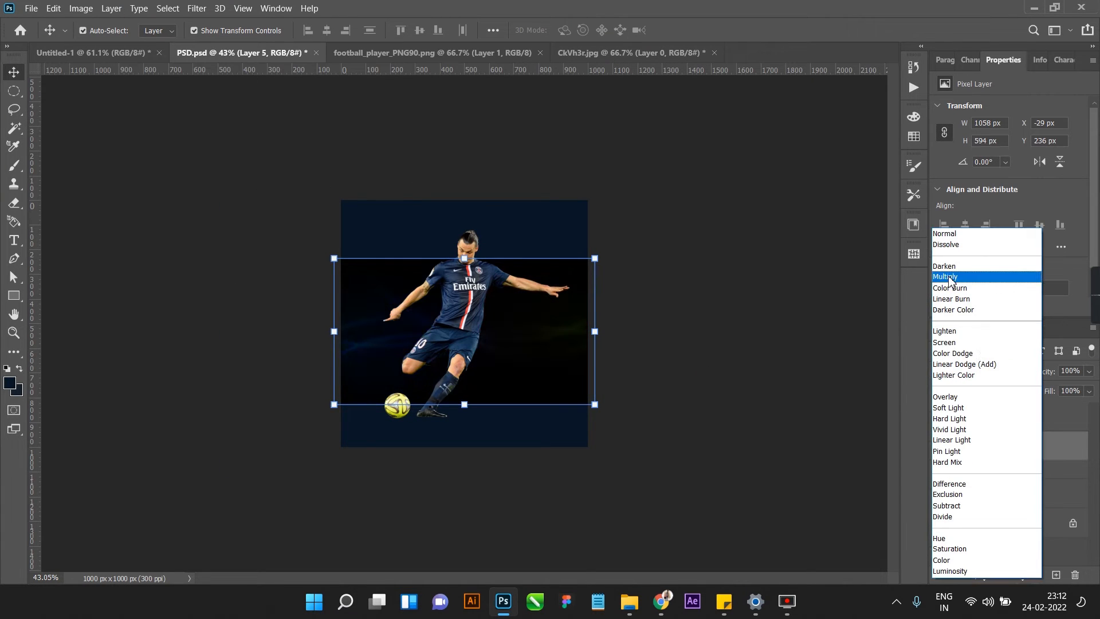
pyautogui.click(950, 343)
pyautogui.click(663, 369)
pyautogui.scroll(3, 536, 377)
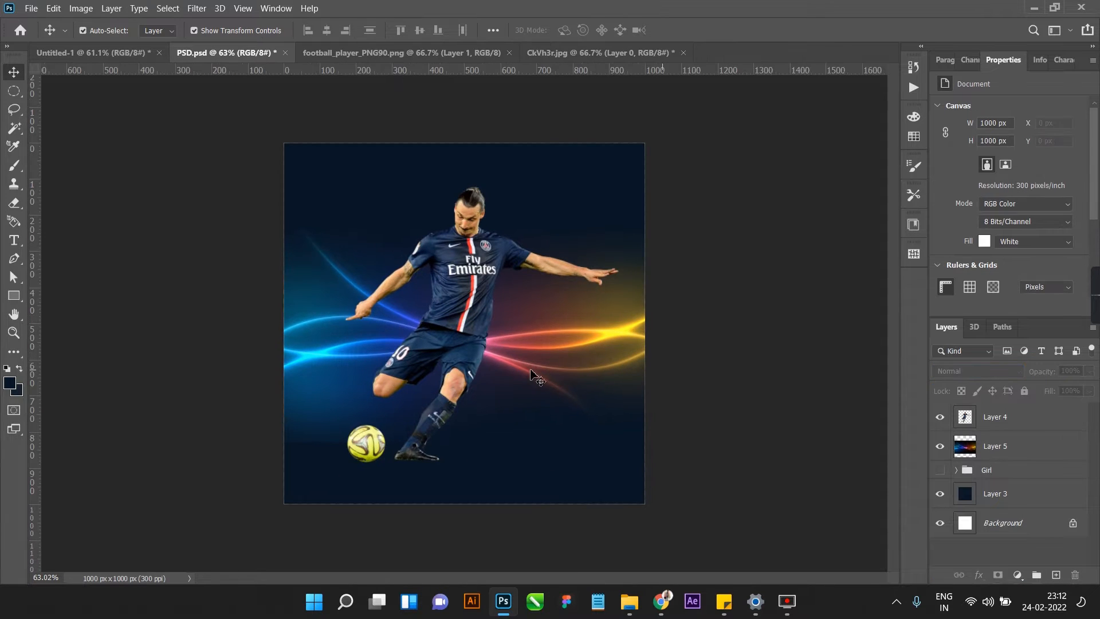
# - Shift the light-streak layer up to a Y position of about 203 px and add a layer mask to it
pyautogui.click(573, 348)
pyautogui.moveTo(563, 356); pyautogui.dragTo(562, 344)
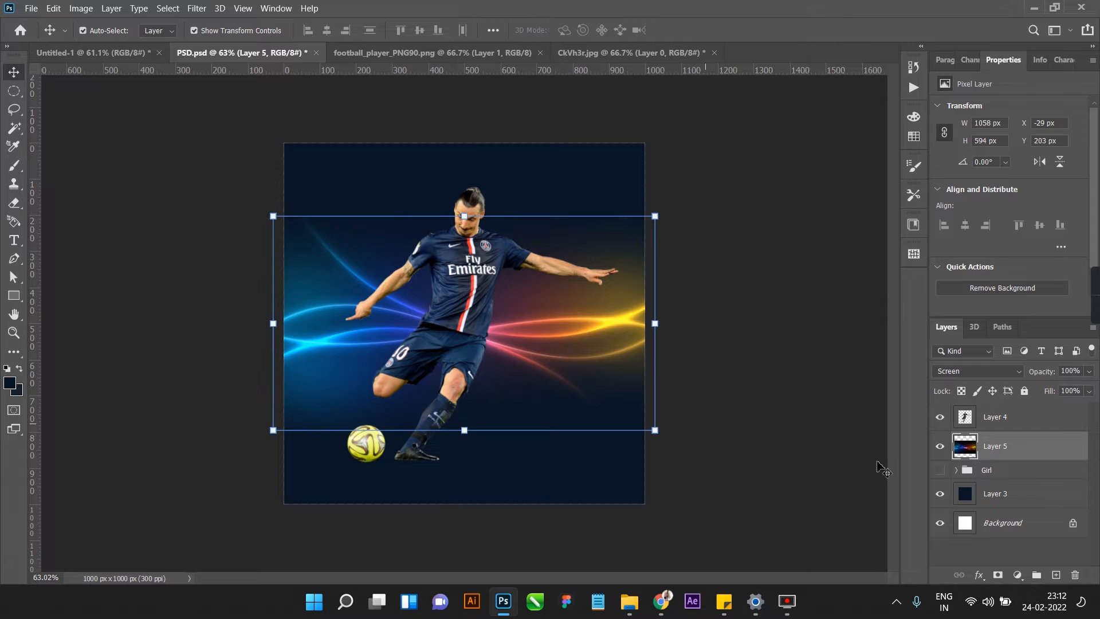
pyautogui.click(997, 577)
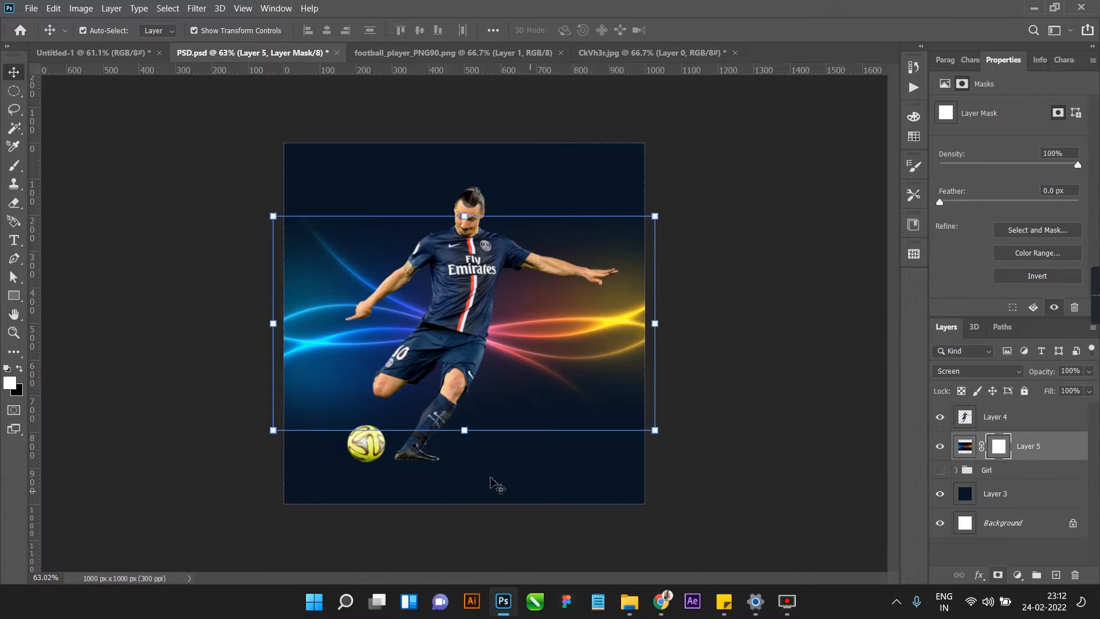
# - Paint black on the mask along the streaks' lower edge with a 90 px soft round brush, 62% opacity and 24% hardness
pyautogui.press('b')
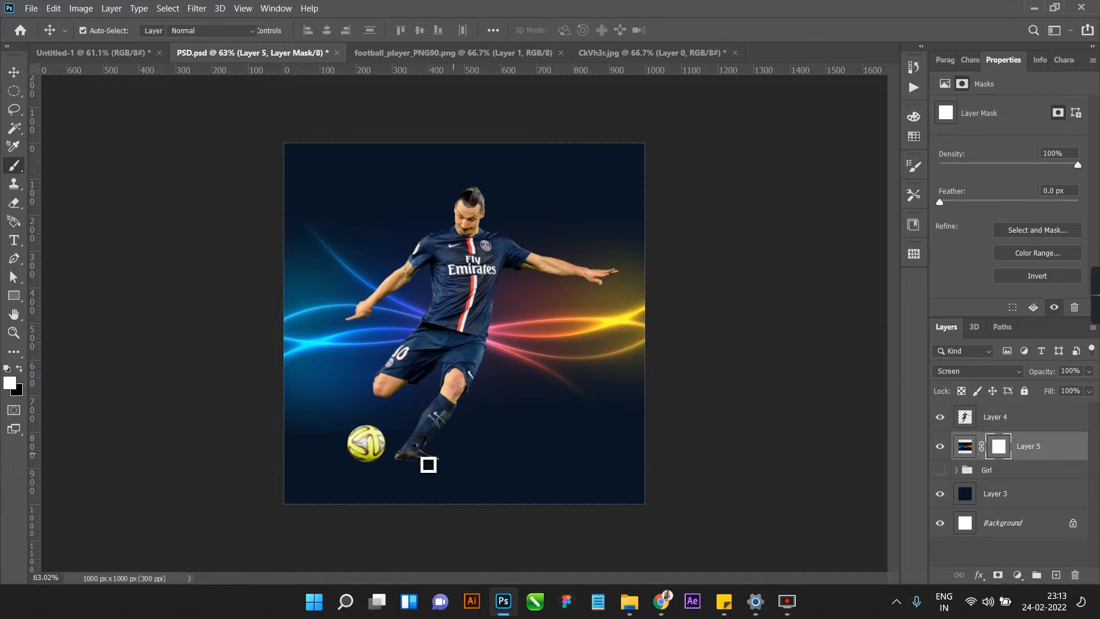
pyautogui.press(']')
pyautogui.press(']')
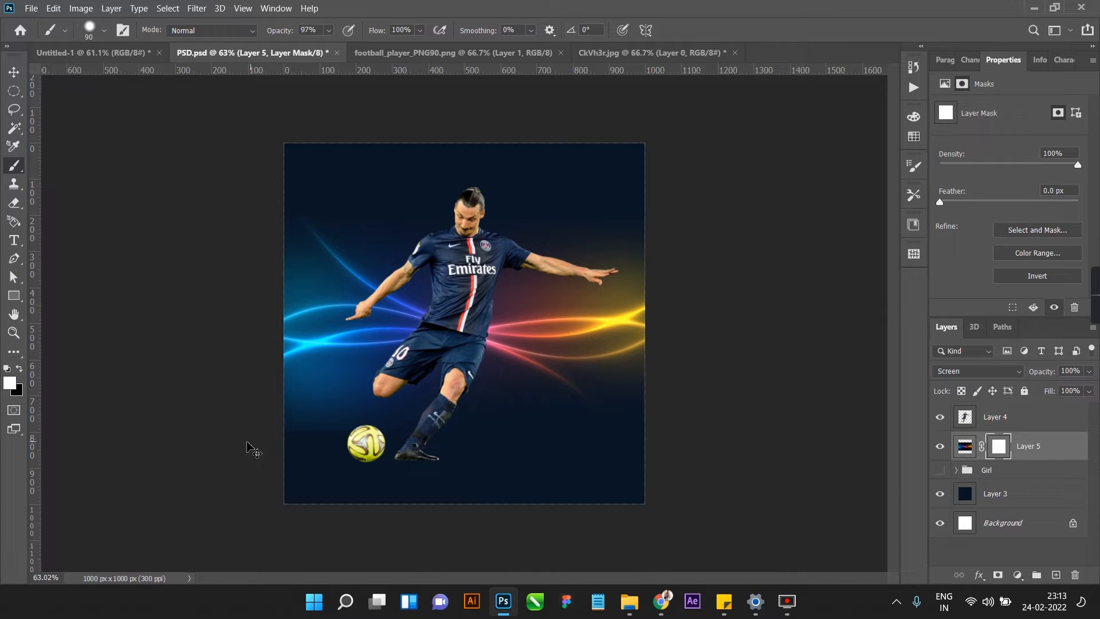
pyautogui.click(19, 369)
pyautogui.moveTo(329, 30); pyautogui.dragTo(314, 54)
pyautogui.click(104, 31)
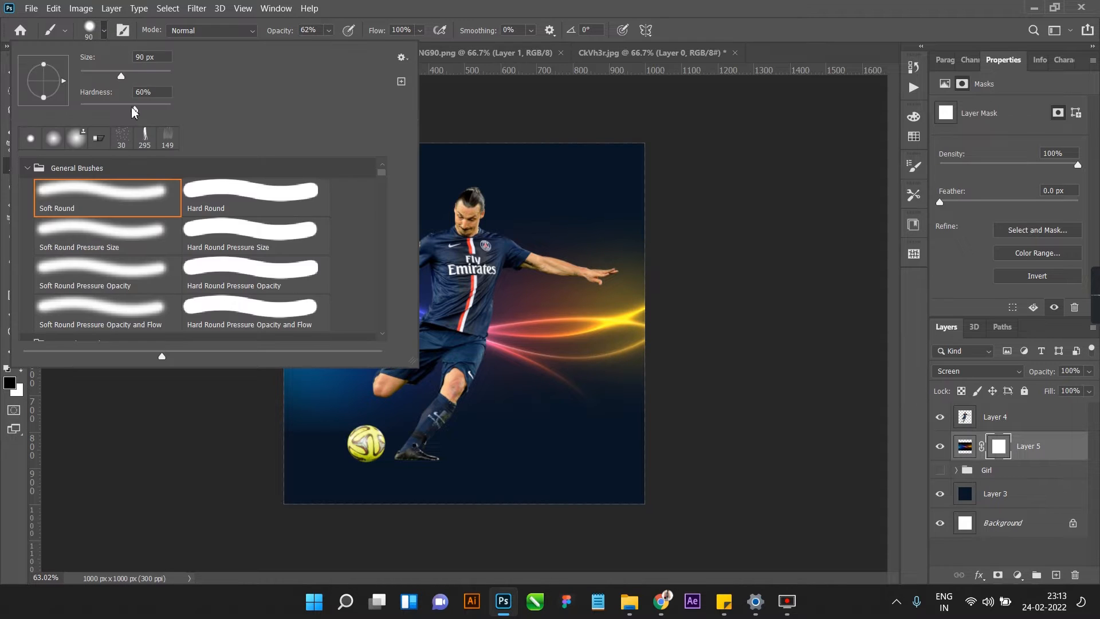
pyautogui.click(729, 4)
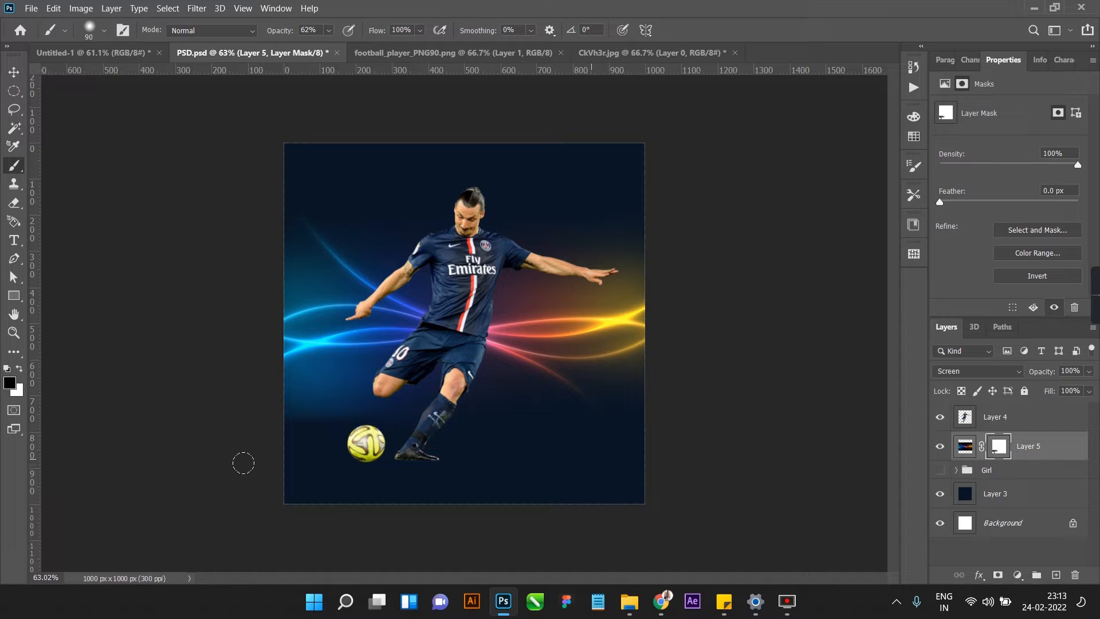
# - Soften the brush further, lower its opacity to 18%, and fade the light-streak layer's edges on the mask
pyautogui.click(99, 36)
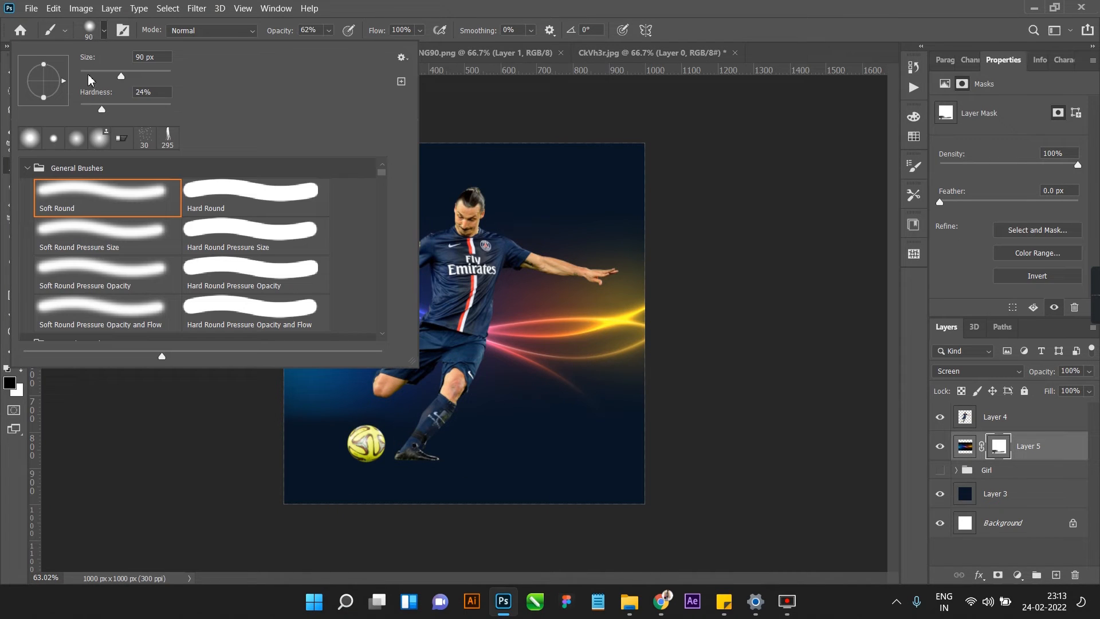
pyautogui.moveTo(82, 111); pyautogui.dragTo(63, 108)
pyautogui.click(383, 2)
pyautogui.moveTo(380, 421)
pyautogui.mouseDown()
pyautogui.moveTo(269, 428)
pyautogui.moveTo(255, 402)
pyautogui.moveTo(313, 438)
pyautogui.mouseUp()
pyautogui.hotkey('ctrl', 'z')
pyautogui.click(328, 31)
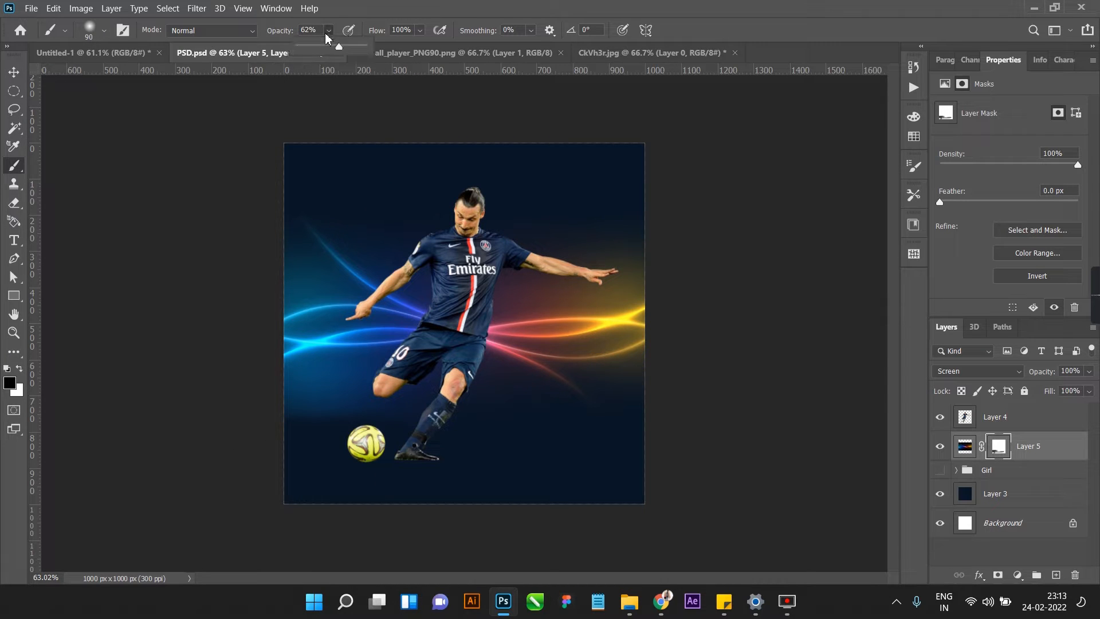
pyautogui.click(414, 5)
pyautogui.moveTo(452, 467); pyautogui.dragTo(398, 407)
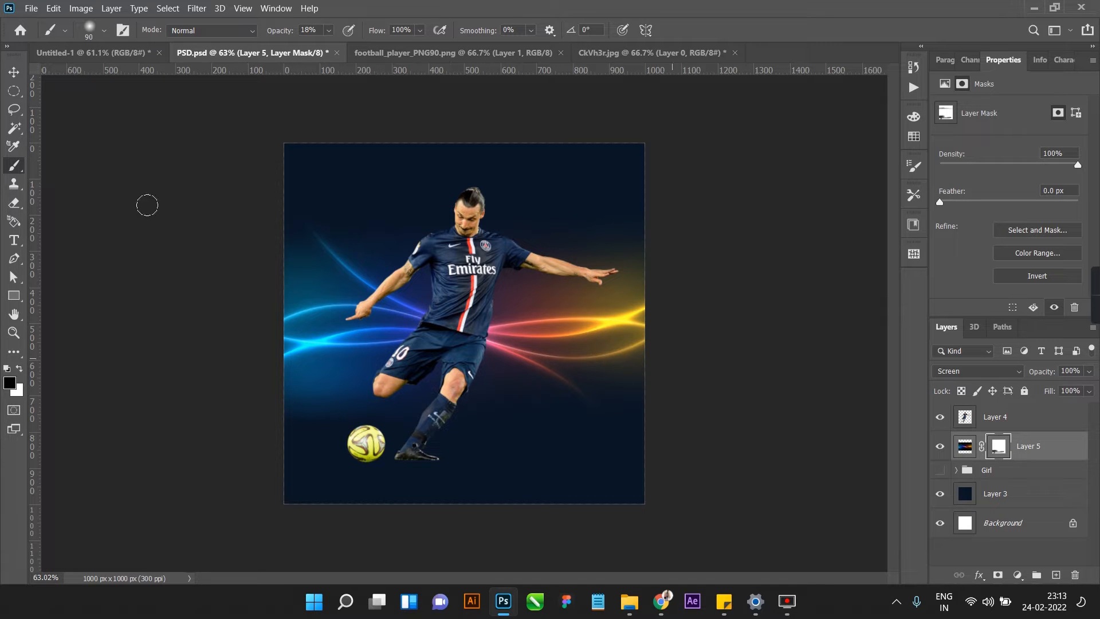
# - Duplicate the footballer layer with the Move tool active
pyautogui.click(13, 72)
pyautogui.click(461, 310)
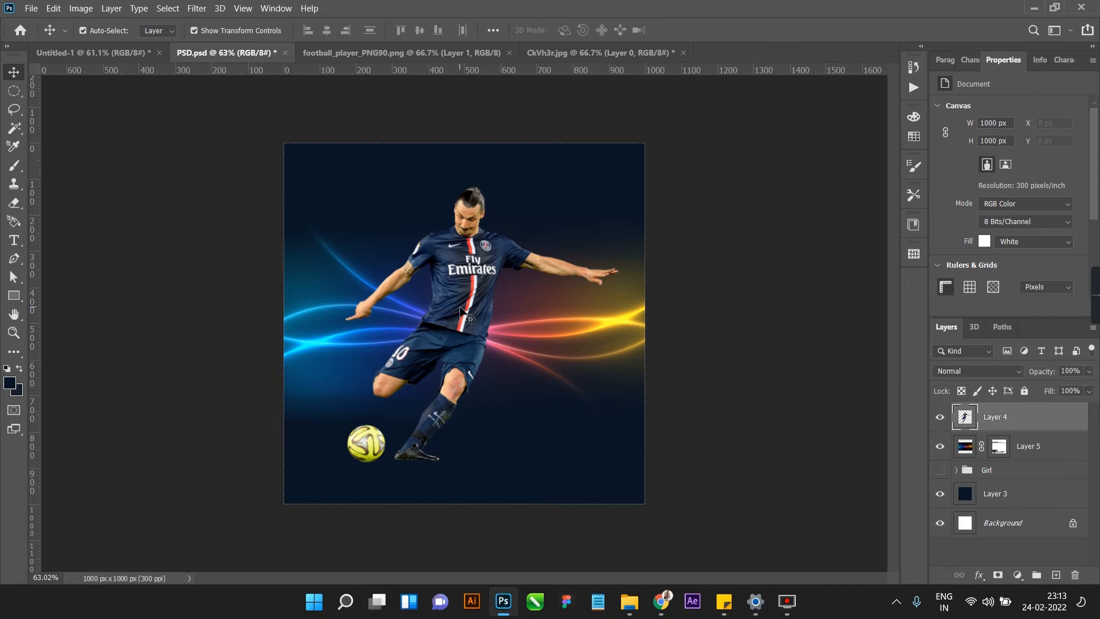
pyautogui.click(713, 383)
pyautogui.scroll(5, 468, 367)
pyautogui.click(418, 462)
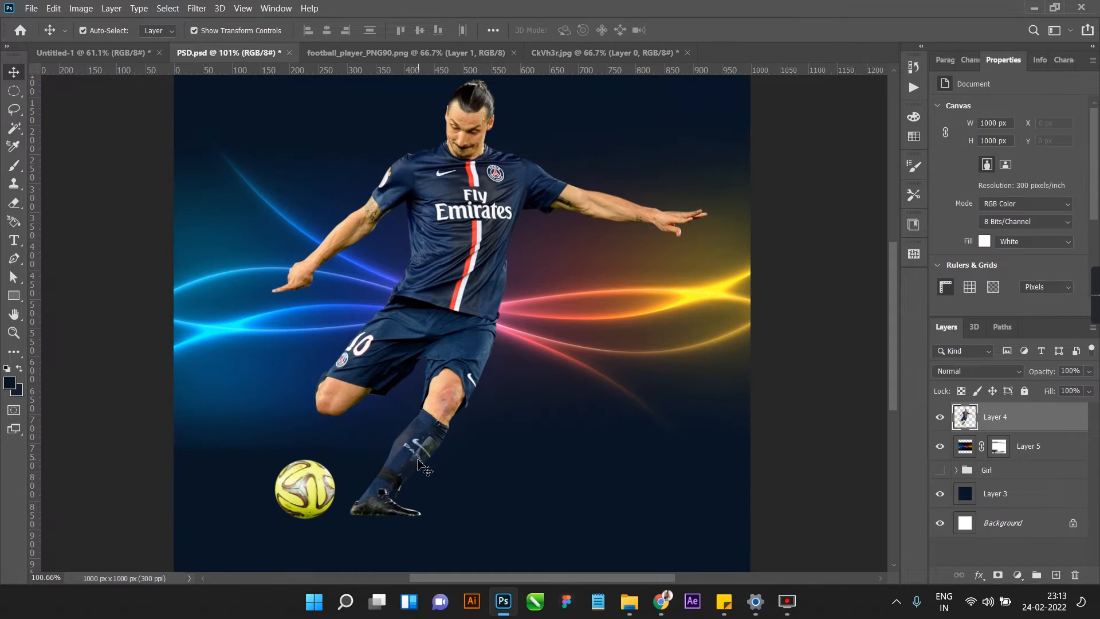
pyautogui.scroll(-2, 473, 440)
pyautogui.hotkey('ctrl', 'j')
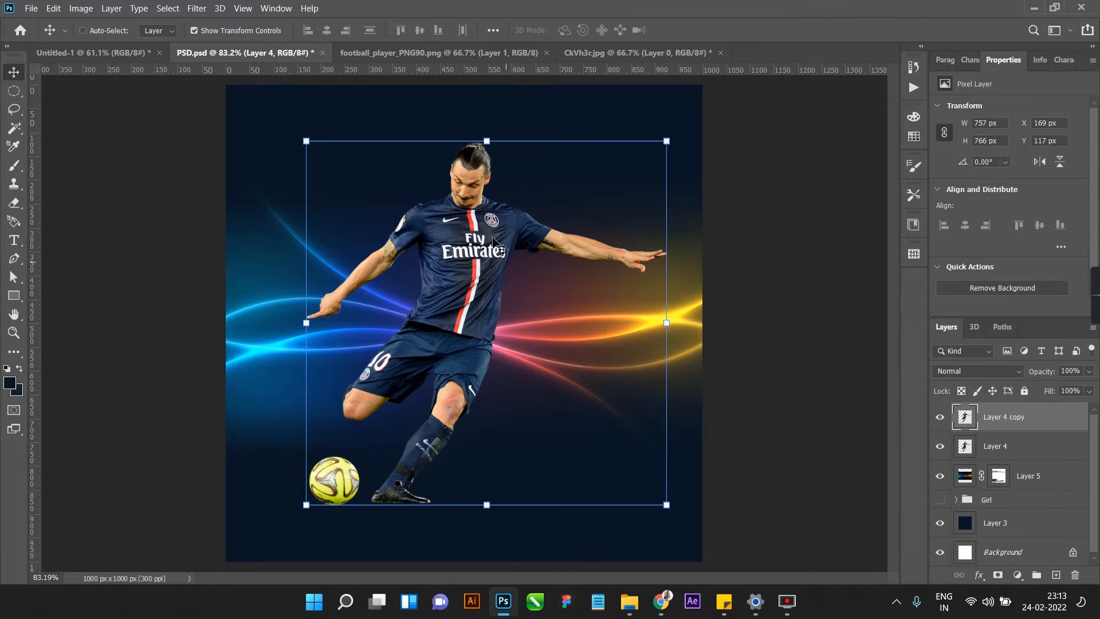
# - Skew and flatten the lower footballer layer to about 918 × 70 px, as a cast shadow stretching sideways from the feet
pyautogui.click(1020, 456)
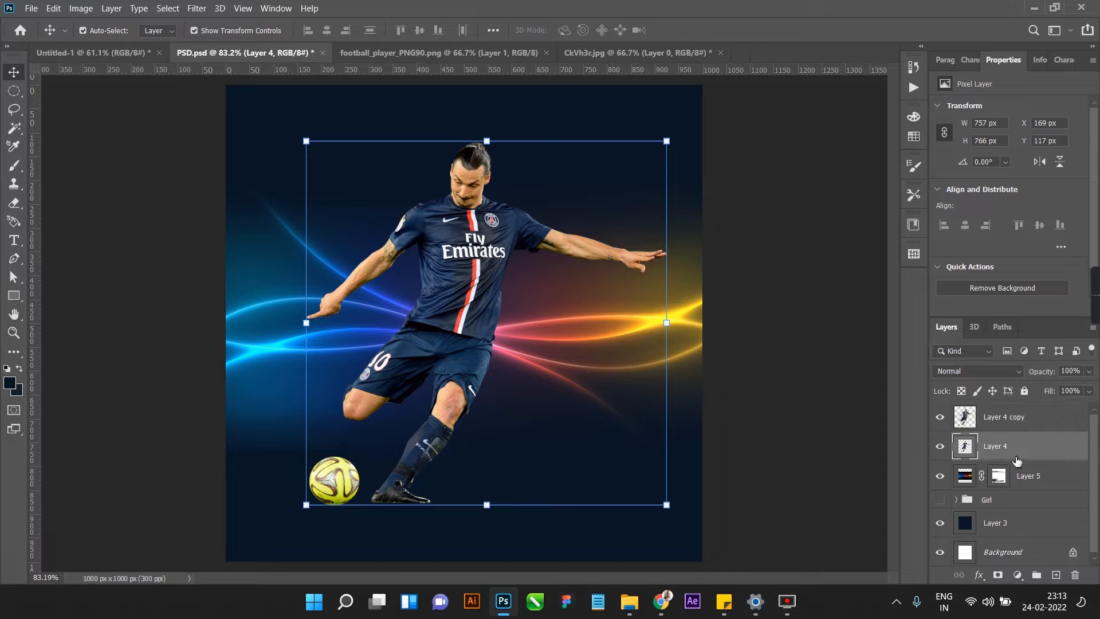
pyautogui.moveTo(486, 141); pyautogui.dragTo(611, 473)
pyautogui.click(709, 30)
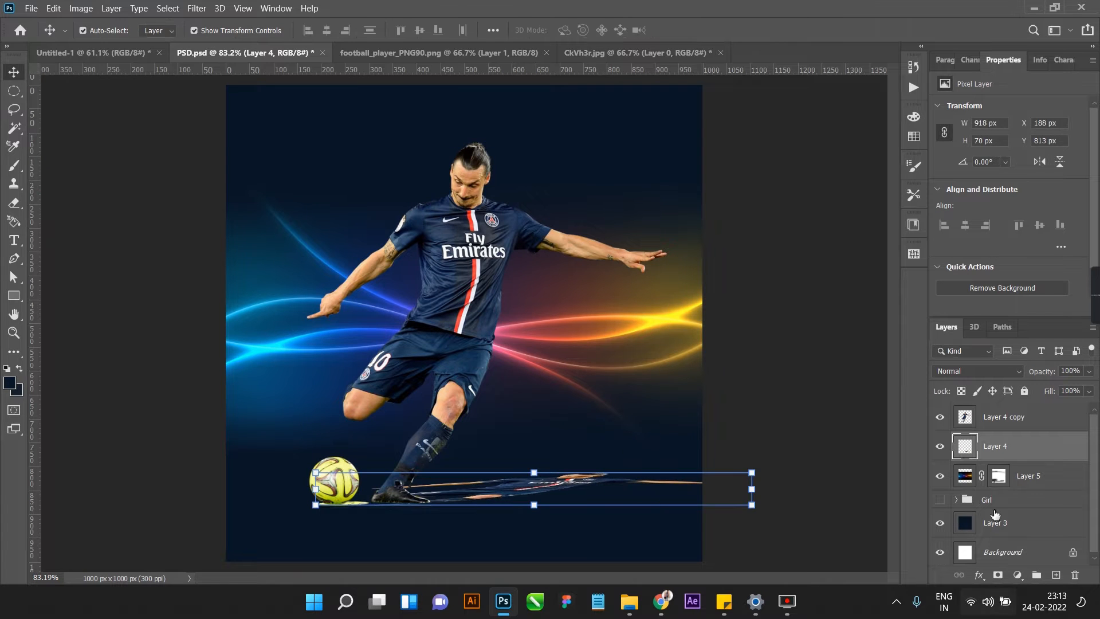
# - Load the flattened figure's outline as a selection, hide its layer, and add a new layer above it
pyautogui.keyDown('ctrl'); pyautogui.click(955, 450); pyautogui.keyUp('ctrl')
pyautogui.click(940, 447)
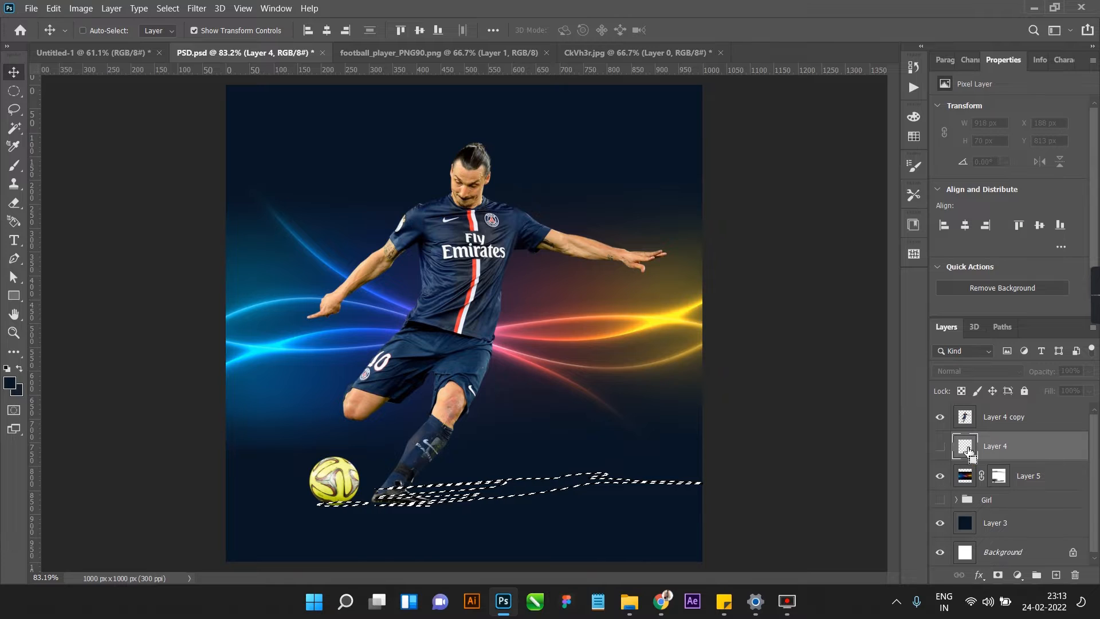
pyautogui.hotkey('ctrl', 'j')
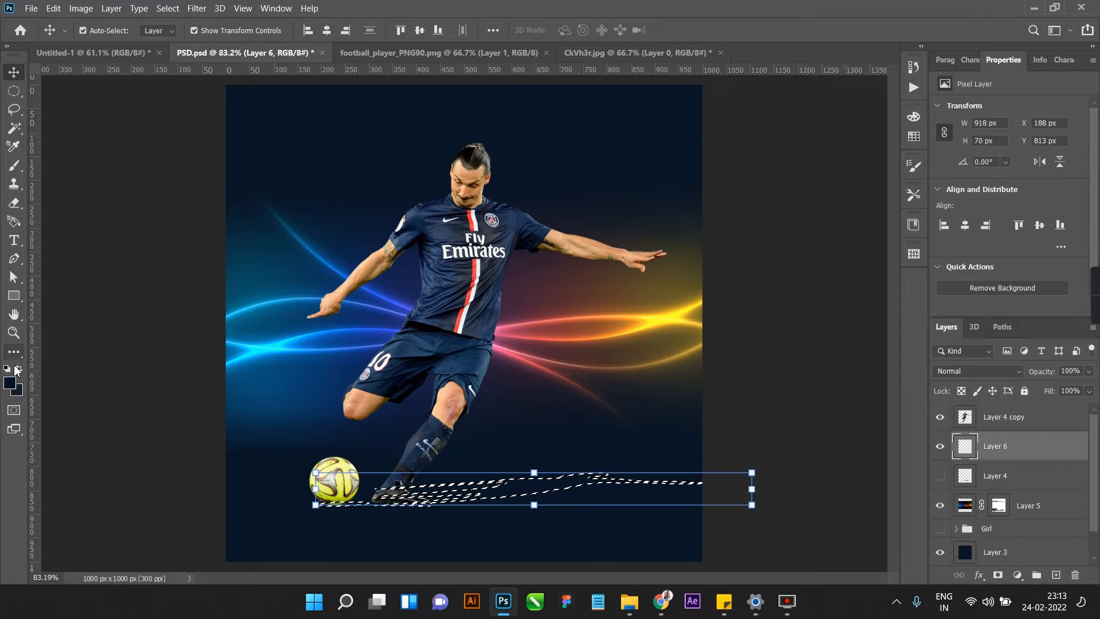
# - Set the foreground colour to 000000, fill the shadow selection with it on the new layer, and deselect
pyautogui.click(10, 383)
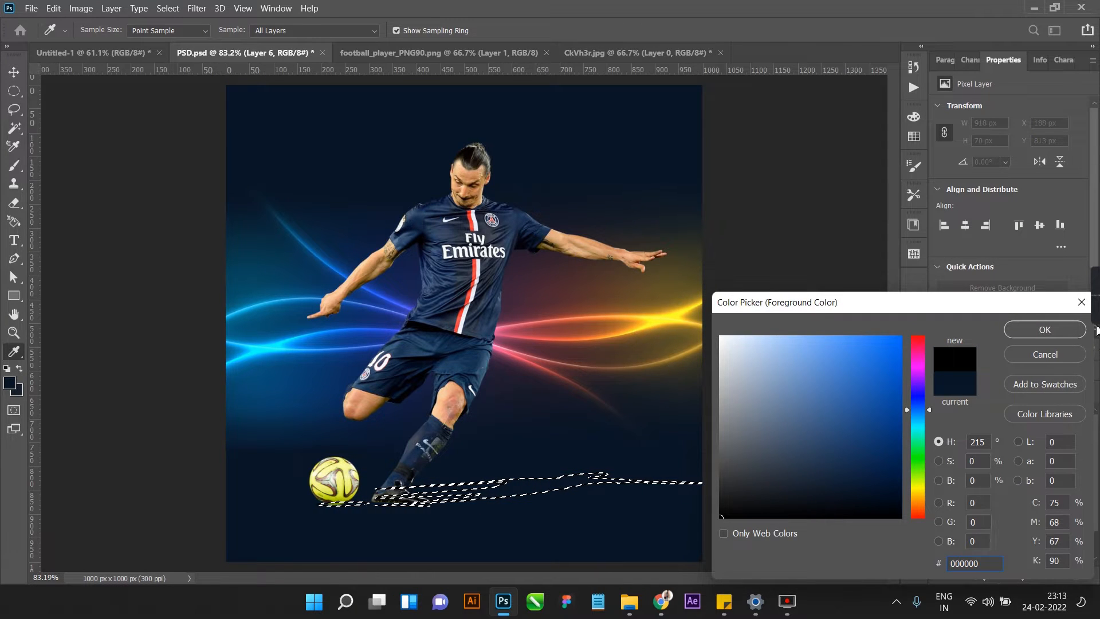
pyautogui.click(1048, 330)
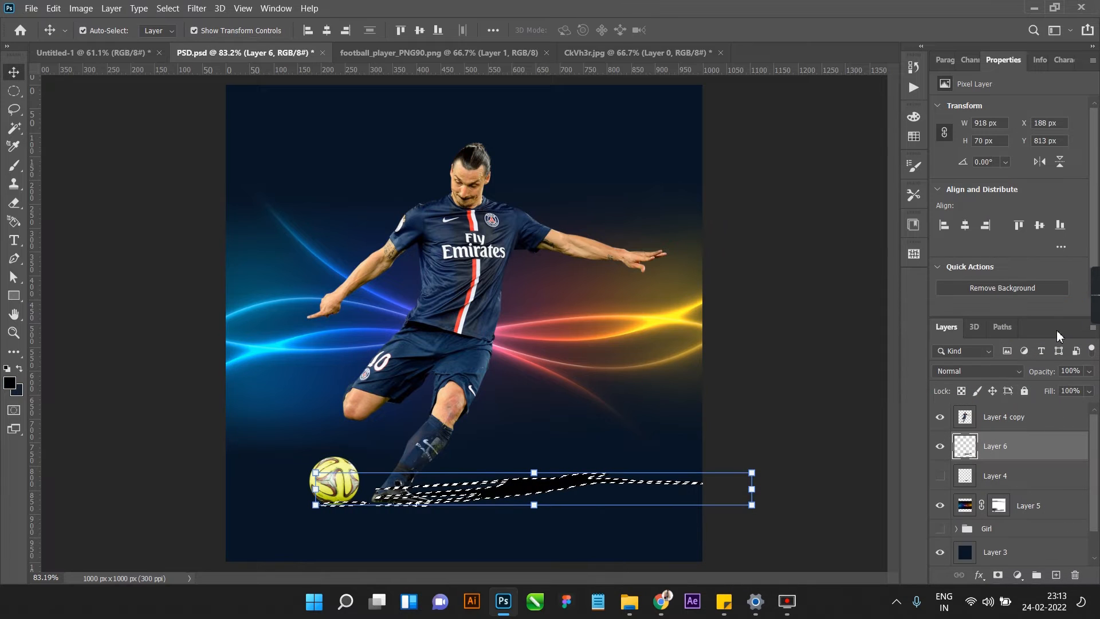
pyautogui.hotkey('alt', 'BackSpace')
pyautogui.hotkey('ctrl', 'd')
pyautogui.click(737, 355)
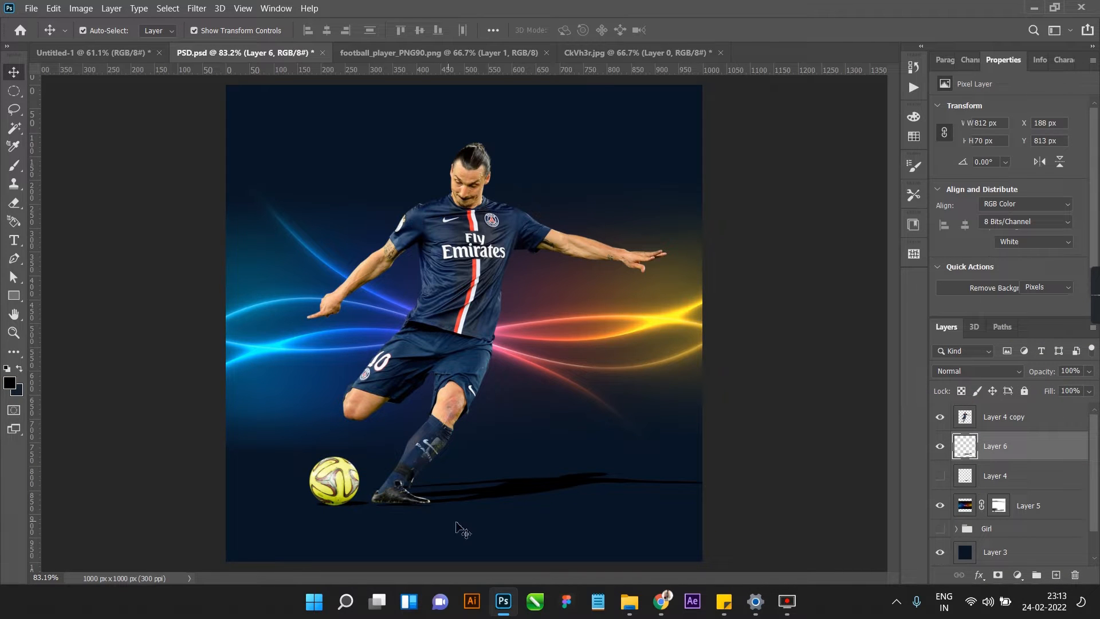
# - Apply a Gaussian Blur with a radius of 8.0 pixels to the black shadow layer
pyautogui.click(515, 487)
pyautogui.click(196, 8)
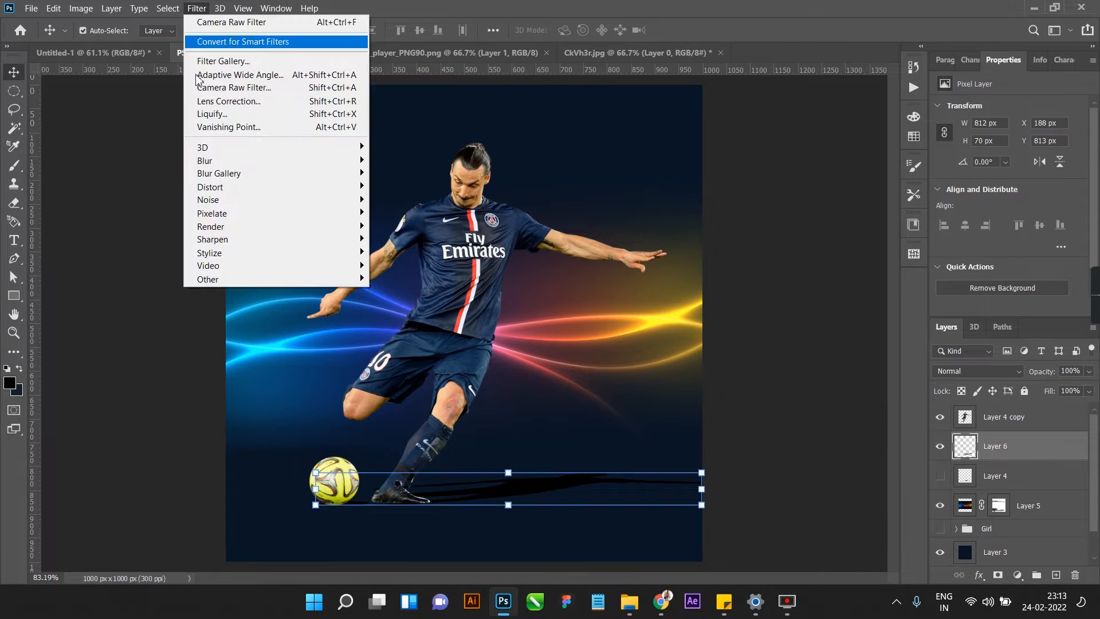
pyautogui.moveTo(229, 161)
pyautogui.click(407, 216)
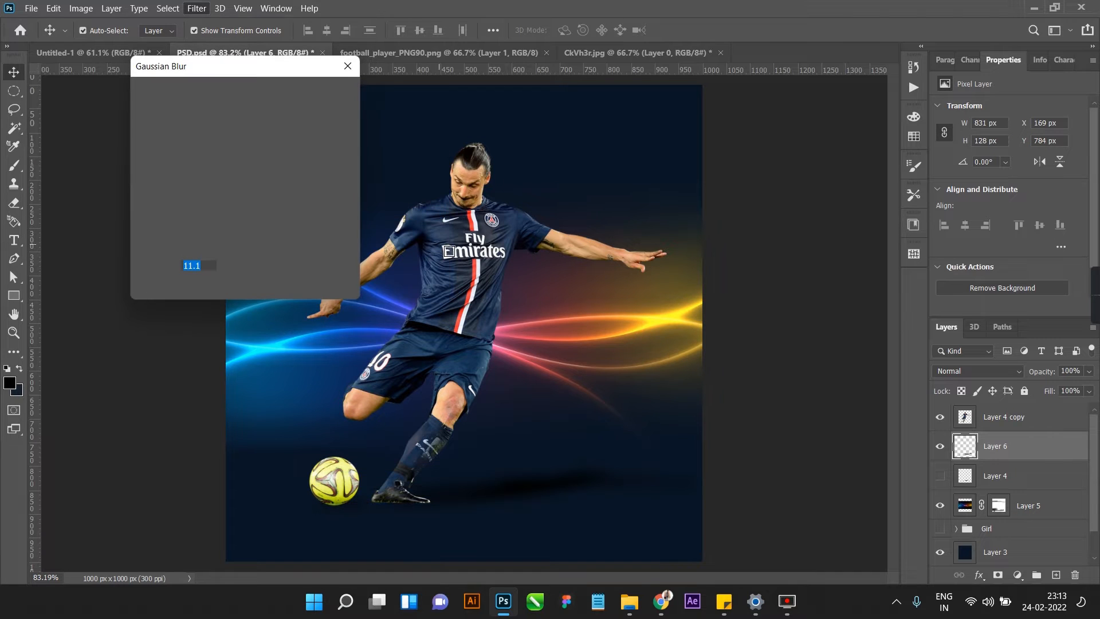
pyautogui.moveTo(201, 291); pyautogui.dragTo(191, 292)
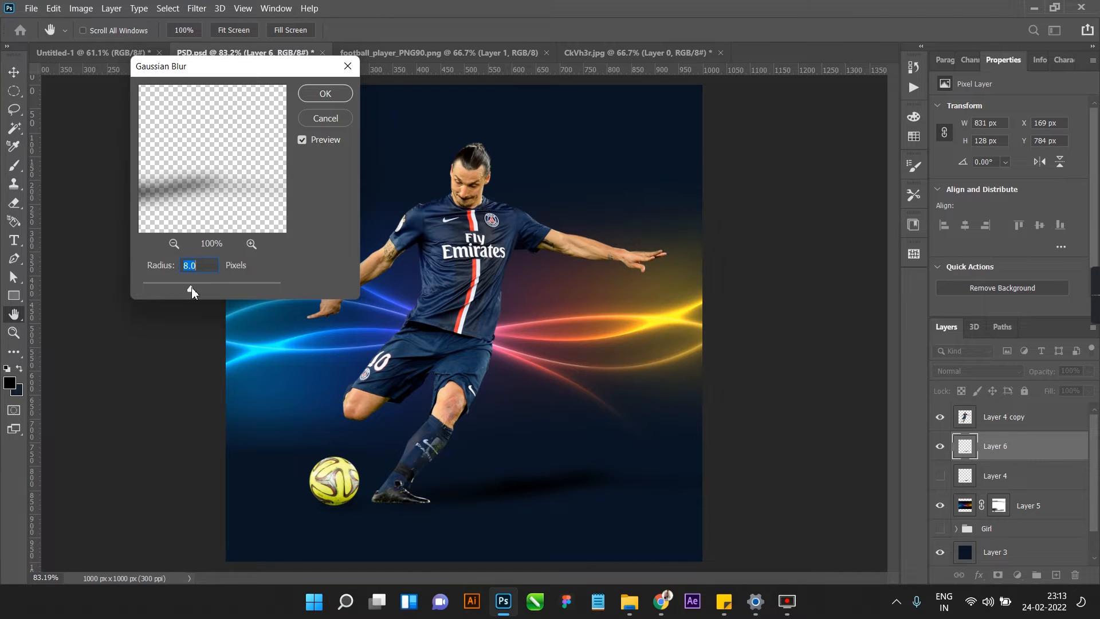
pyautogui.click(333, 99)
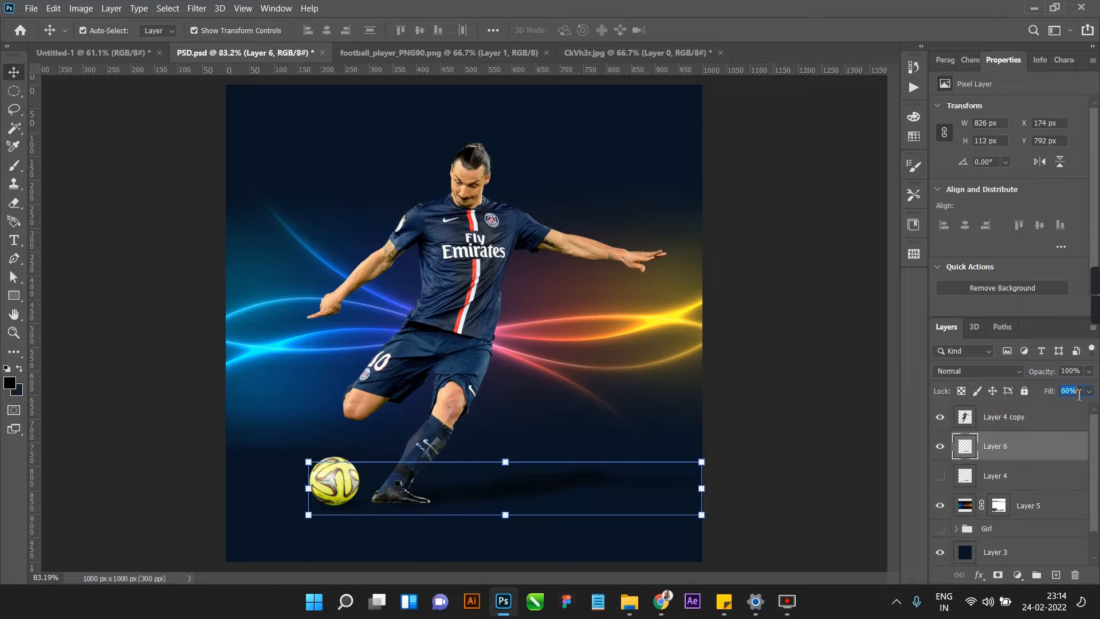
# - Lower the blurred shadow layer's fill to make the shadow more transparent, and deselect the layer
pyautogui.hotkey('shift', 'Down')
pyautogui.click(729, 359)
pyautogui.scroll(-4, 725, 359)
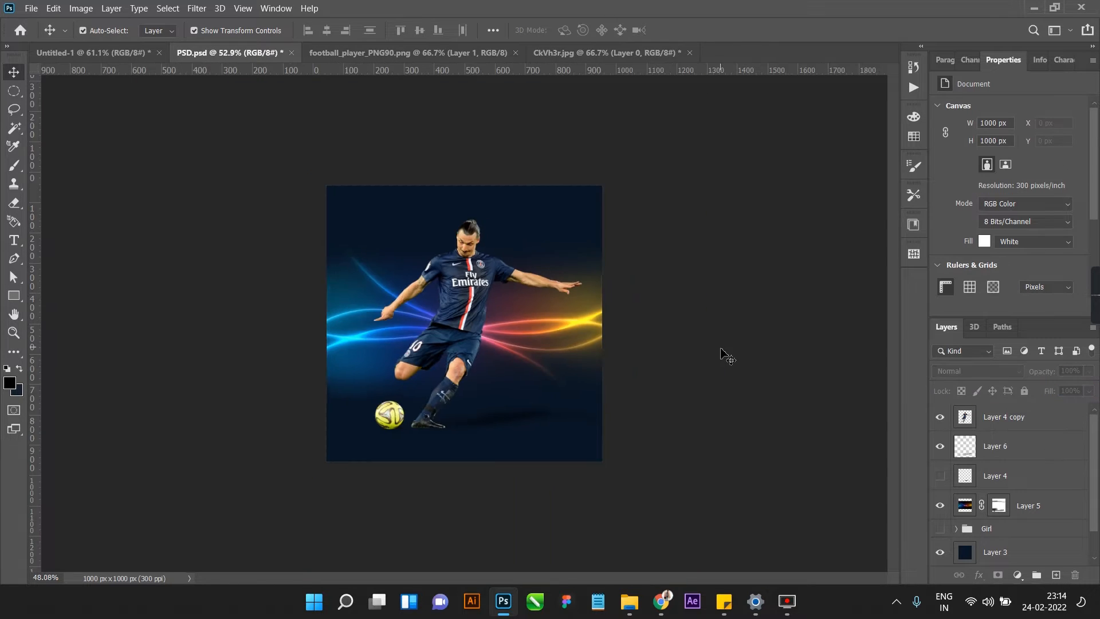
# - Draw a flat elliptical selection about 186 px wide and 10 px high on the ground below the player's foot
pyautogui.scroll(5, 412, 462)
pyautogui.scroll(1, 411, 462)
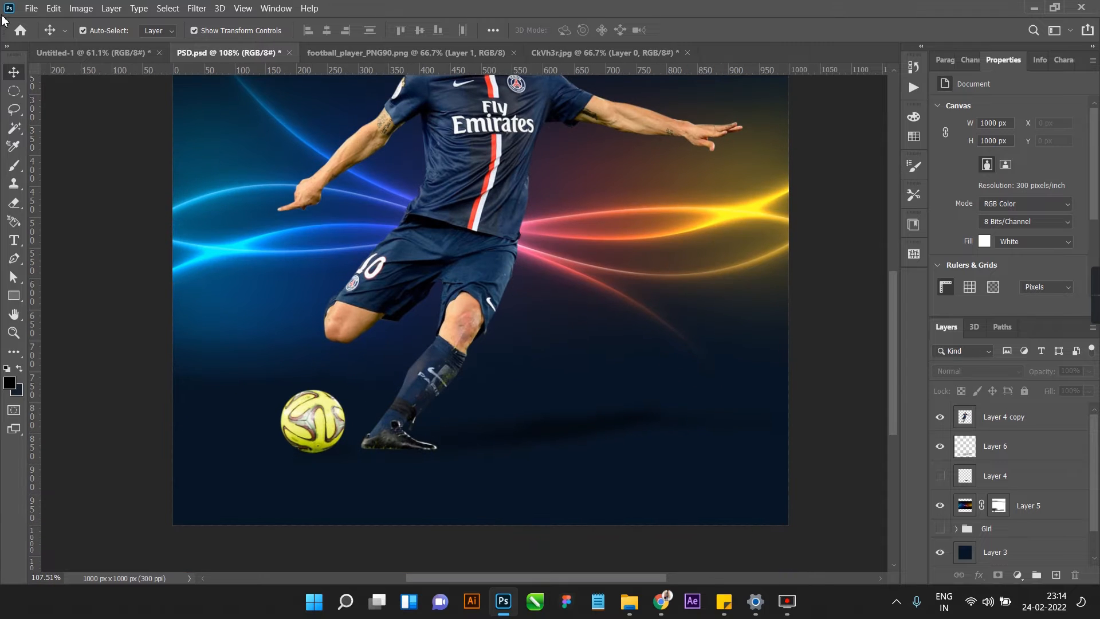
pyautogui.press('m')
pyautogui.moveTo(283, 453); pyautogui.dragTo(440, 467)
pyautogui.hotkey('ctrl', 'd')
# - Add a new layer above the hidden Layer 4, fill the ellipse with black on it, and deselect
pyautogui.click(1005, 476)
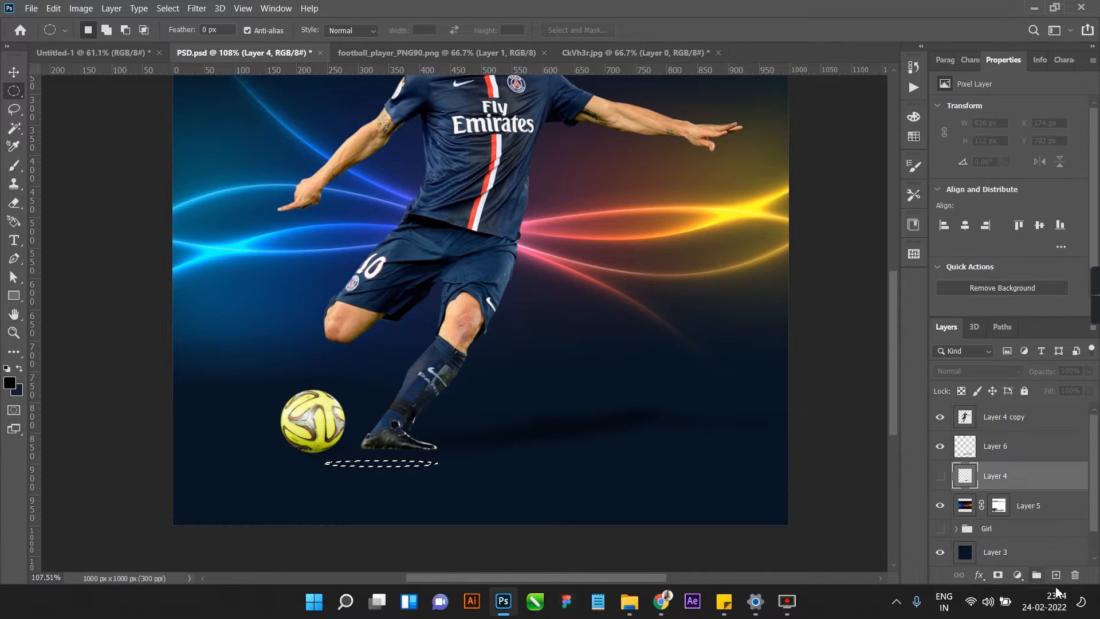
pyautogui.click(1056, 575)
pyautogui.hotkey('alt', 'BackSpace')
pyautogui.hotkey('ctrl', 'd')
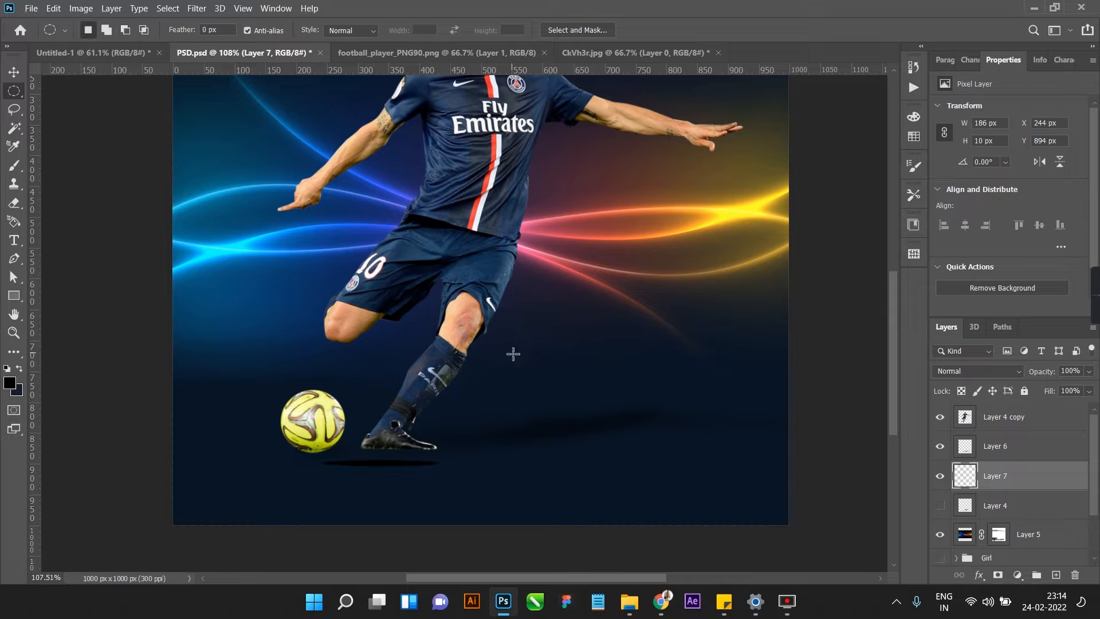
# - Apply a Gaussian Blur with a radius of 8.0 pixels to the black ellipse
pyautogui.click(197, 8)
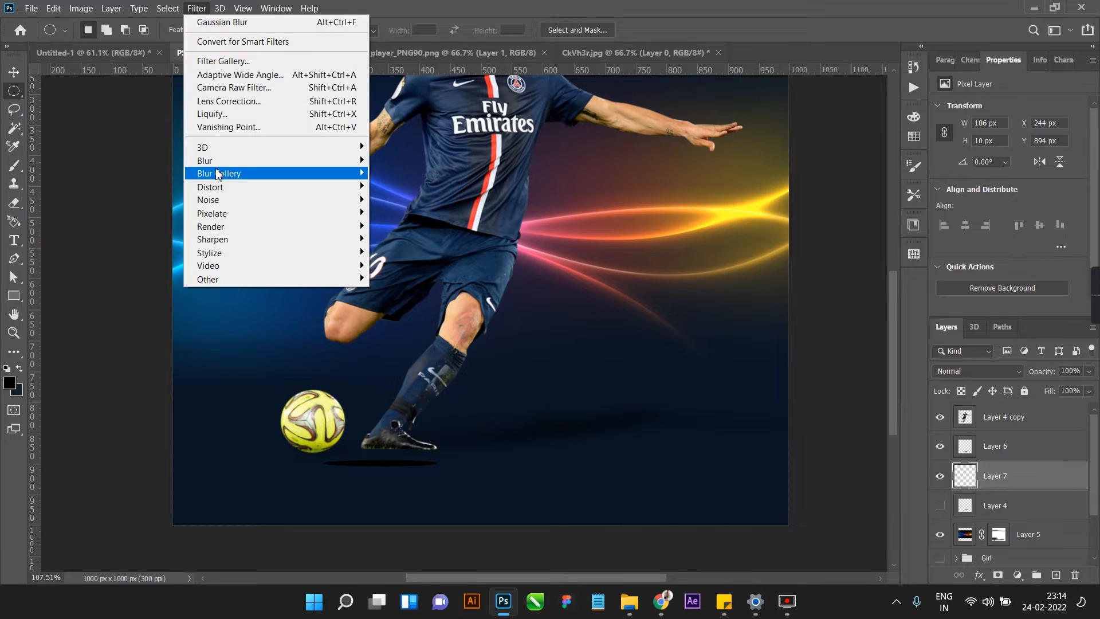
pyautogui.moveTo(321, 160)
pyautogui.click(431, 218)
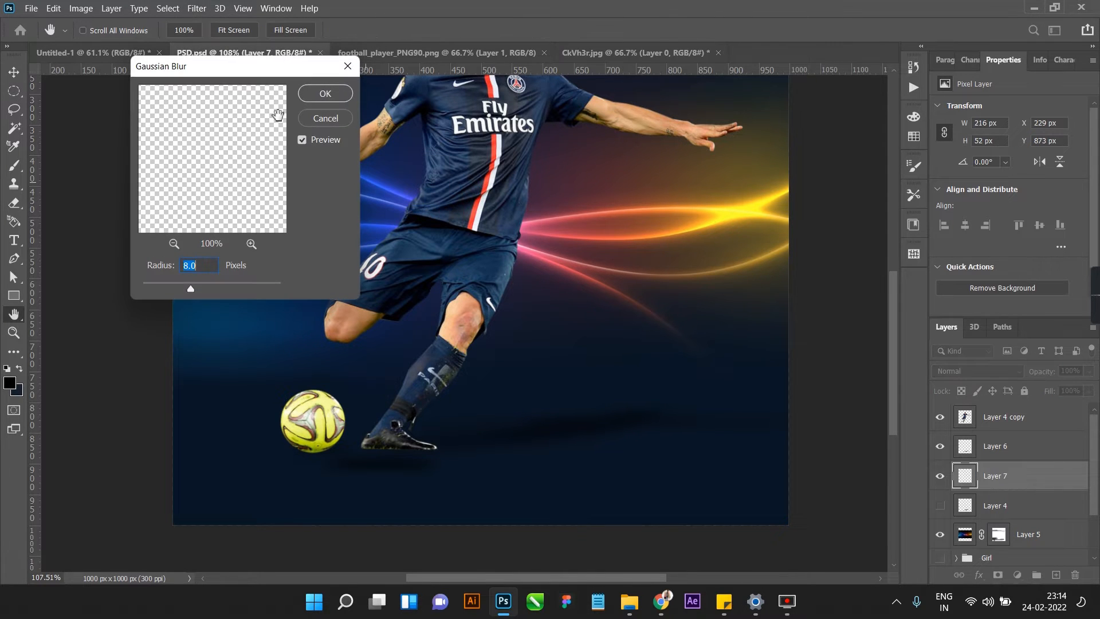
pyautogui.click(325, 94)
# - Position the blurred ellipse shadow under the ball, place a duplicate of it beneath the player's foot, and deselect the layer
pyautogui.press('v')
pyautogui.scroll(3, 353, 435)
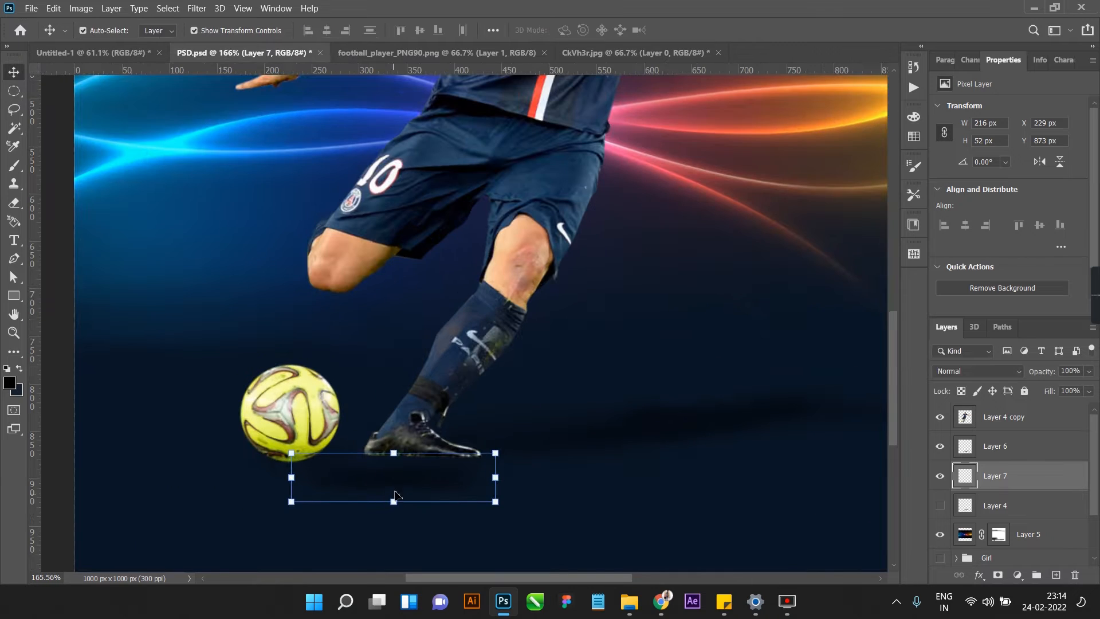
pyautogui.moveTo(397, 483); pyautogui.dragTo(401, 461)
pyautogui.hotkey('ctrl', 'z')
pyautogui.moveTo(236, 466); pyautogui.dragTo(393, 462)
pyautogui.scroll(-4, 393, 462)
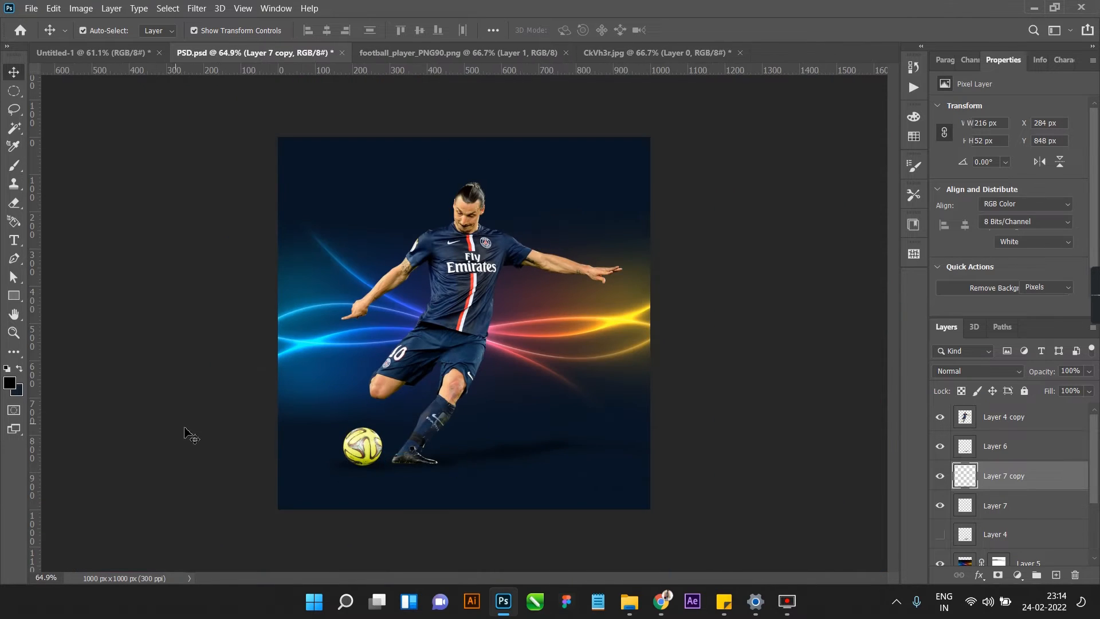
pyautogui.scroll(-2, 191, 435)
pyautogui.click(412, 484)
pyautogui.scroll(2, 502, 359)
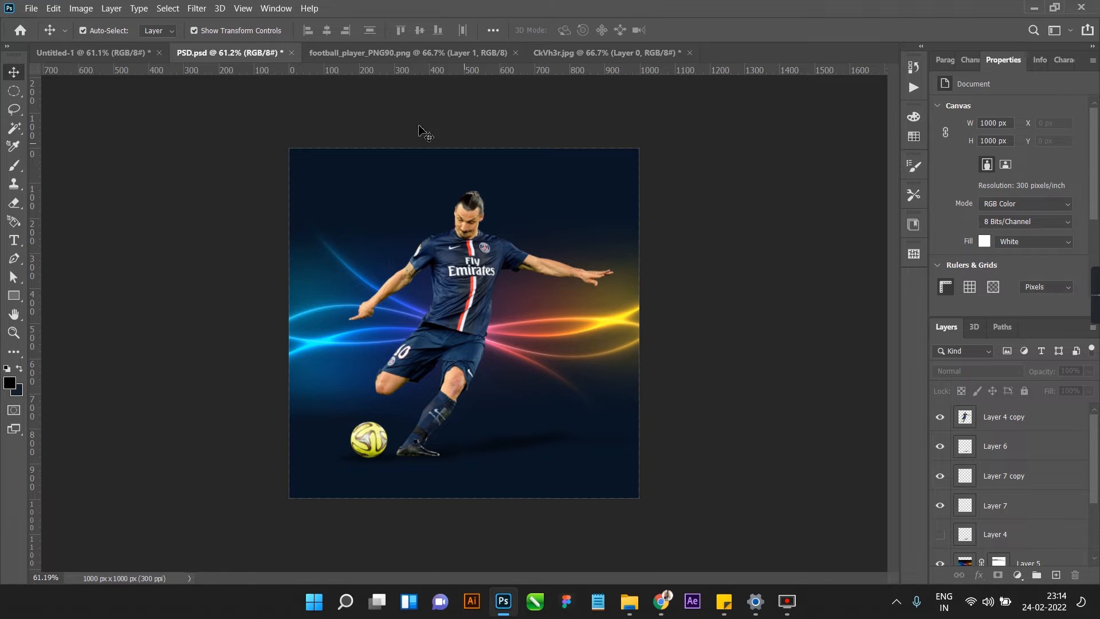
# - Open the neon-lit cloud image, unlock its background layer, and move it into PSD.psd over the player
pyautogui.click(27, 8)
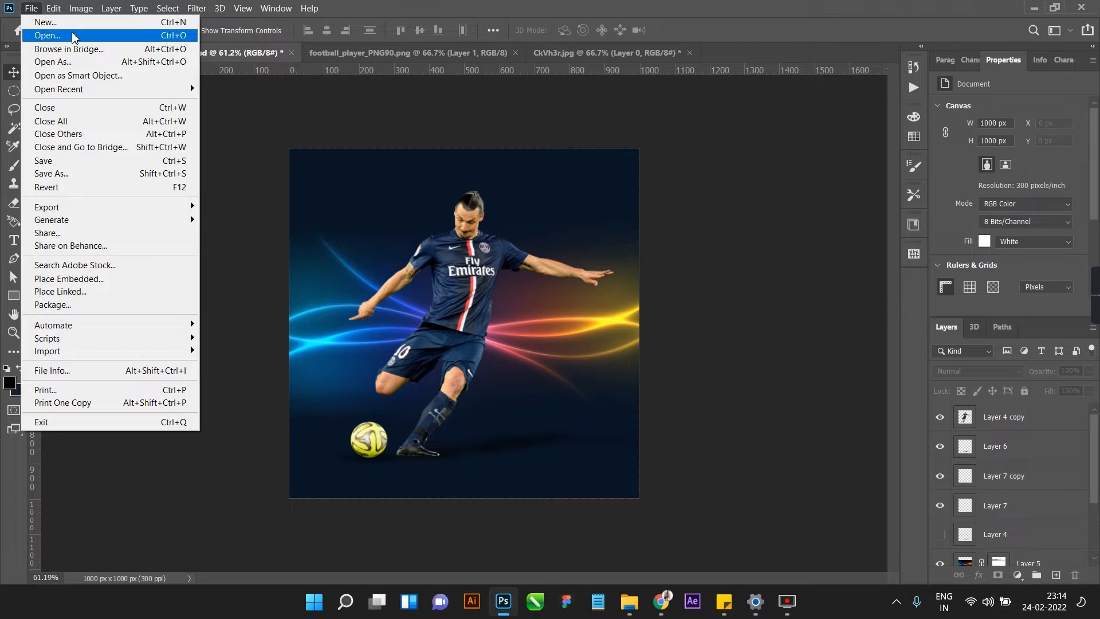
pyautogui.click(47, 36)
pyautogui.doubleClick(168, 135)
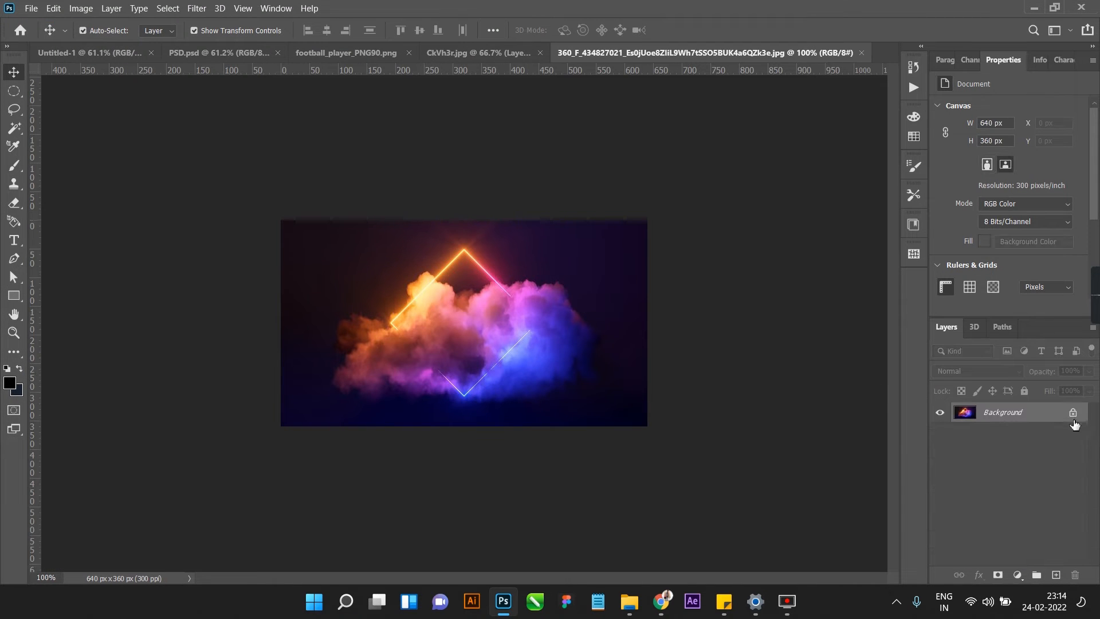
pyautogui.click(1072, 413)
pyautogui.moveTo(463, 331); pyautogui.dragTo(265, 53)
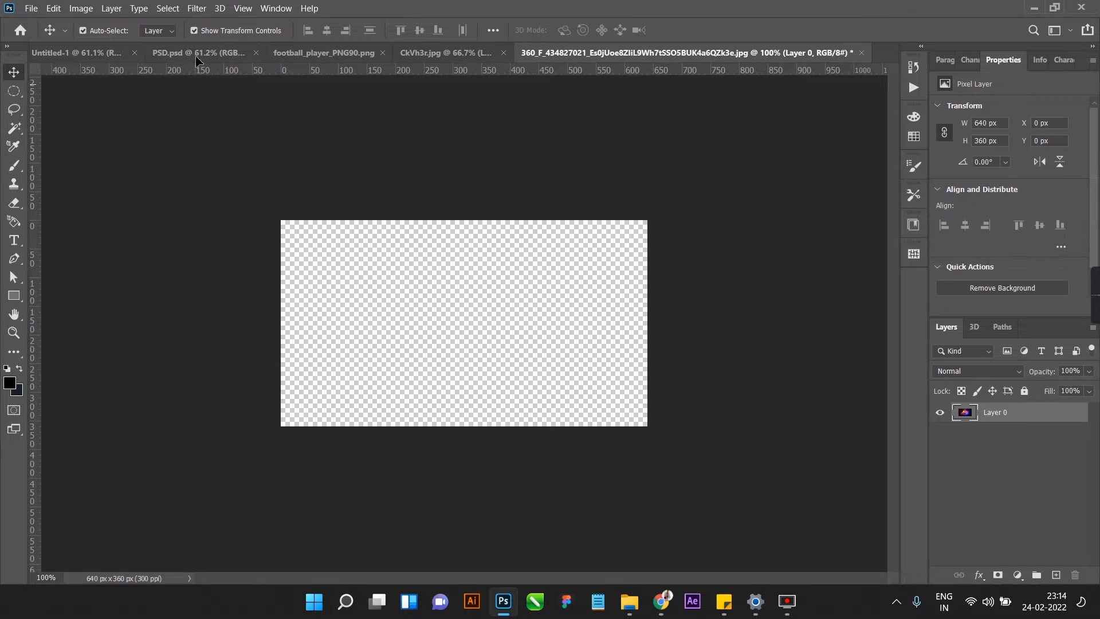
pyautogui.moveTo(197, 61); pyautogui.dragTo(428, 314)
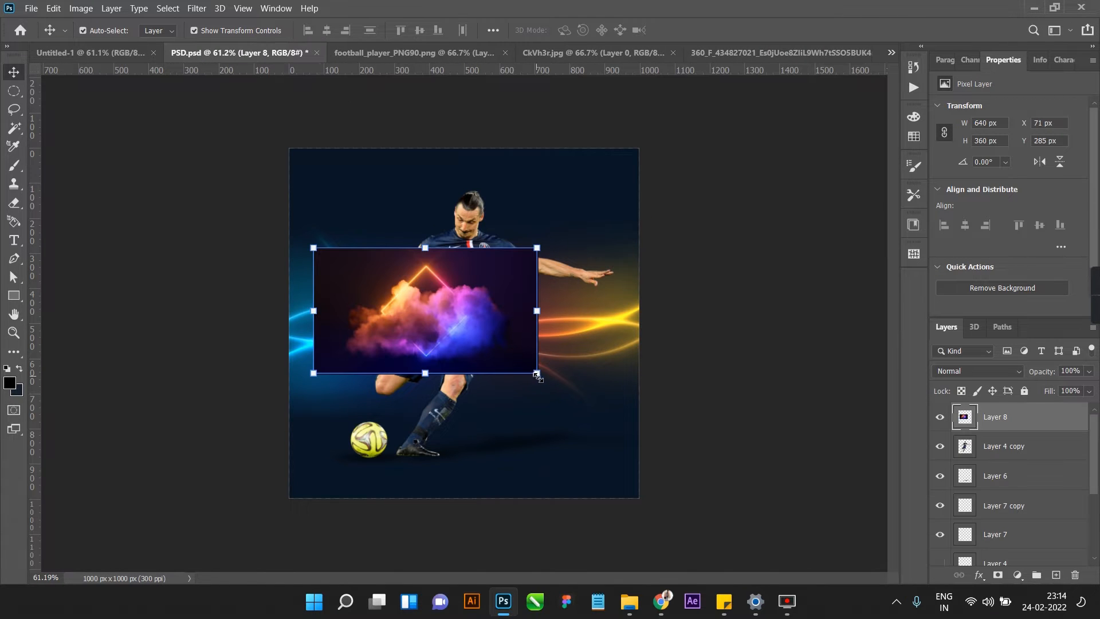
# - Scale the cloud image to about 1315 by 740 px and centre it over the player
pyautogui.moveTo(537, 374); pyautogui.dragTo(656, 439)
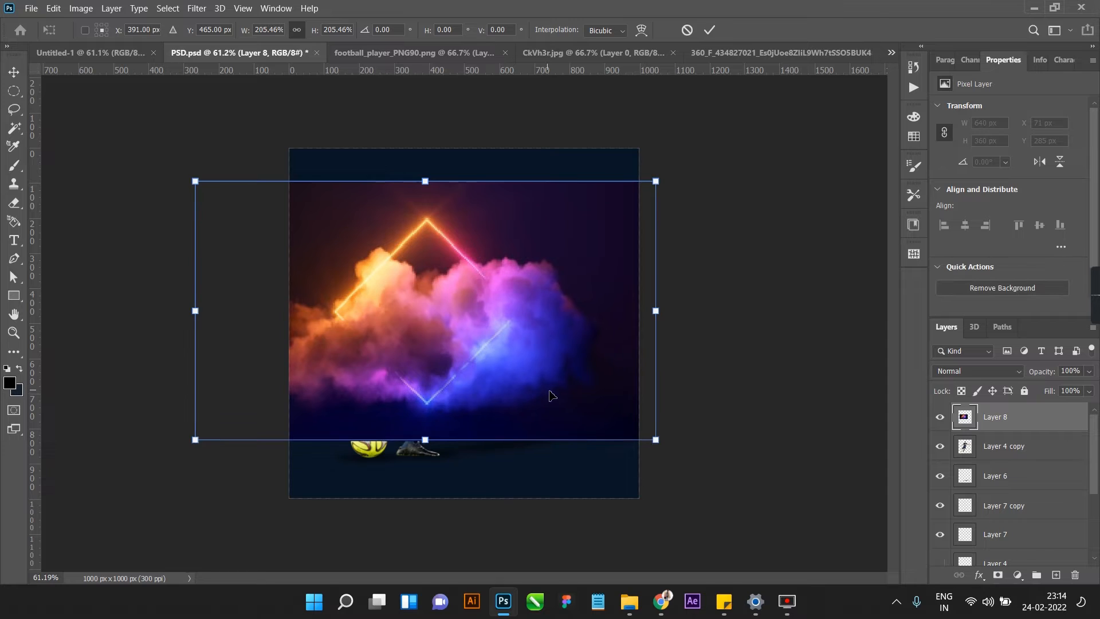
pyautogui.moveTo(551, 396); pyautogui.dragTo(601, 394)
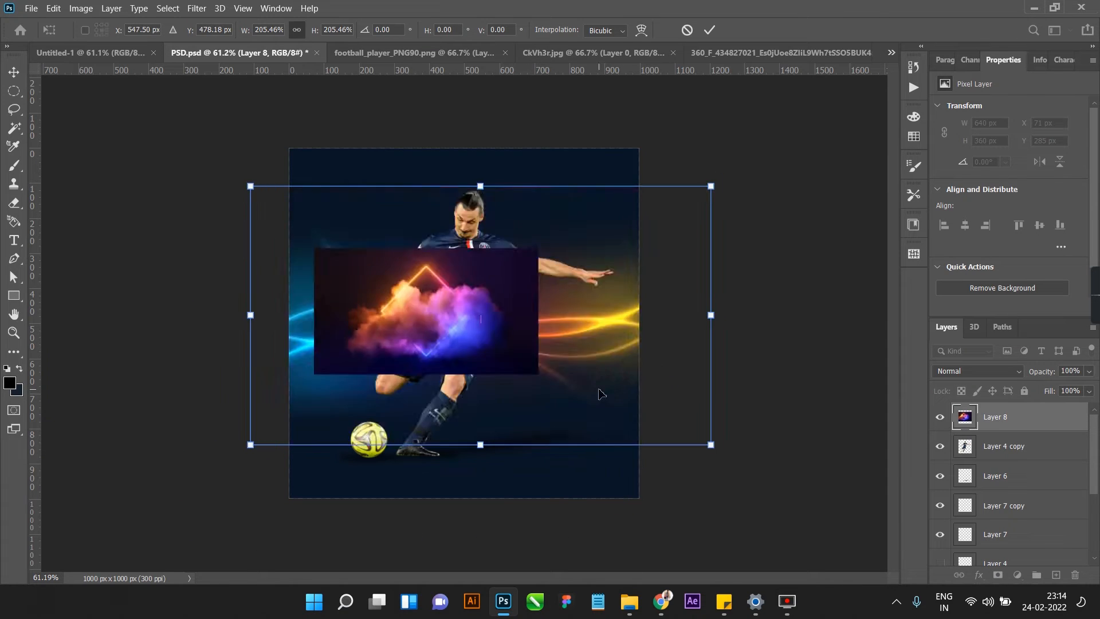
pyautogui.click(710, 30)
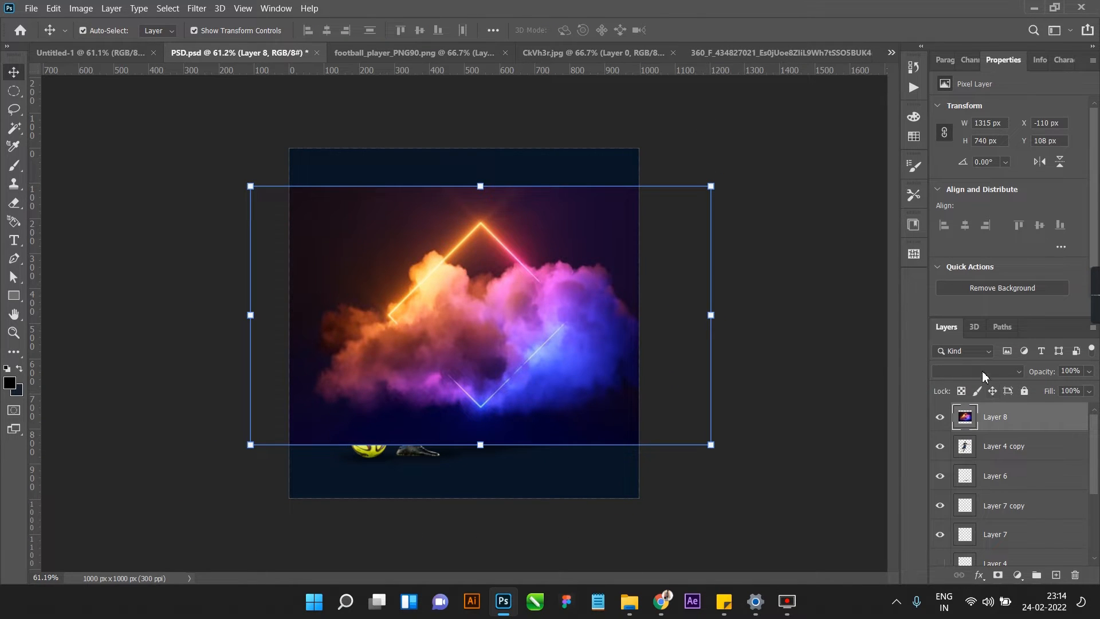
# - Place the cloud layer below the player layer, set its blend mode to Lighten, and shift it slightly left and down
pyautogui.click(983, 376)
pyautogui.click(780, 408)
pyautogui.moveTo(1002, 420); pyautogui.dragTo(1002, 460)
pyautogui.click(980, 372)
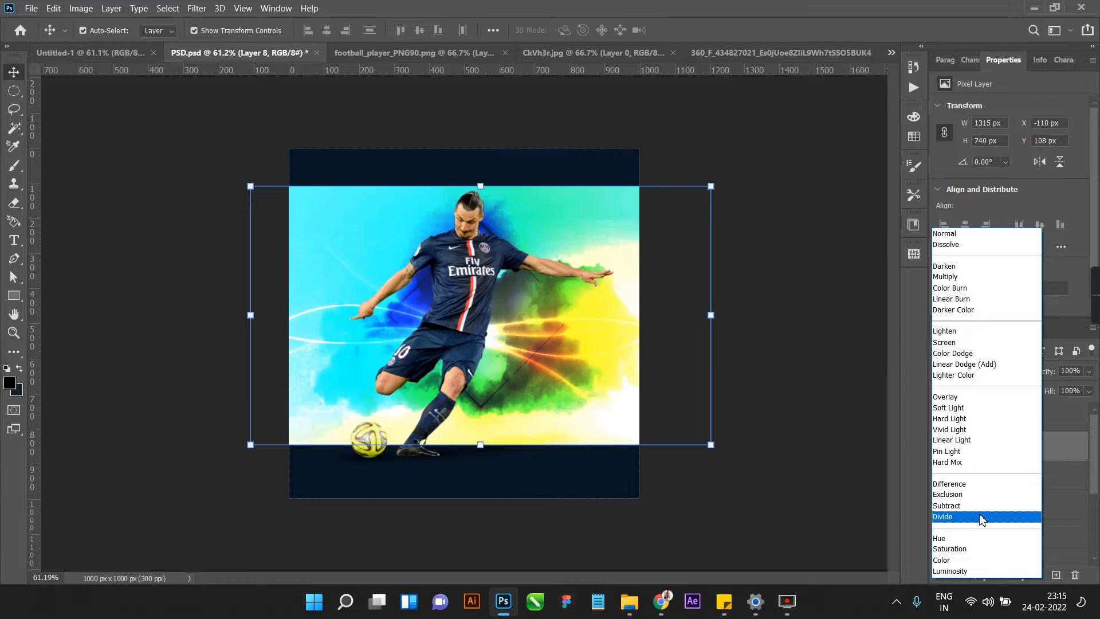
pyautogui.click(969, 332)
pyautogui.moveTo(550, 351); pyautogui.dragTo(540, 354)
pyautogui.click(674, 384)
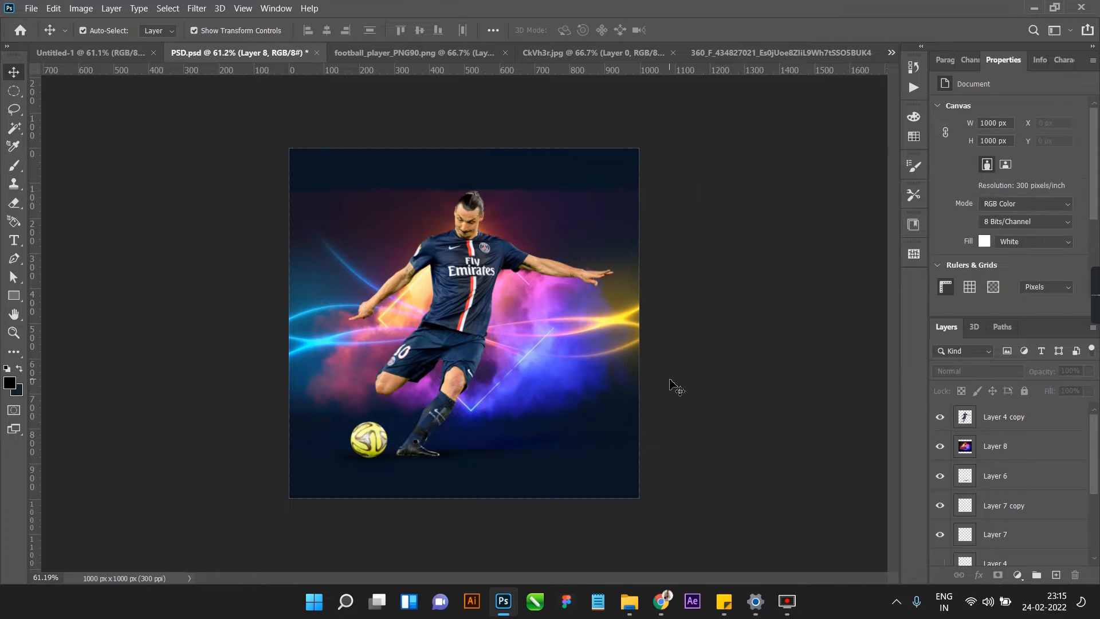
# - Add a layer mask to the cloud layer and fade its edges with a soft black brush at 18% opacity
pyautogui.click(539, 387)
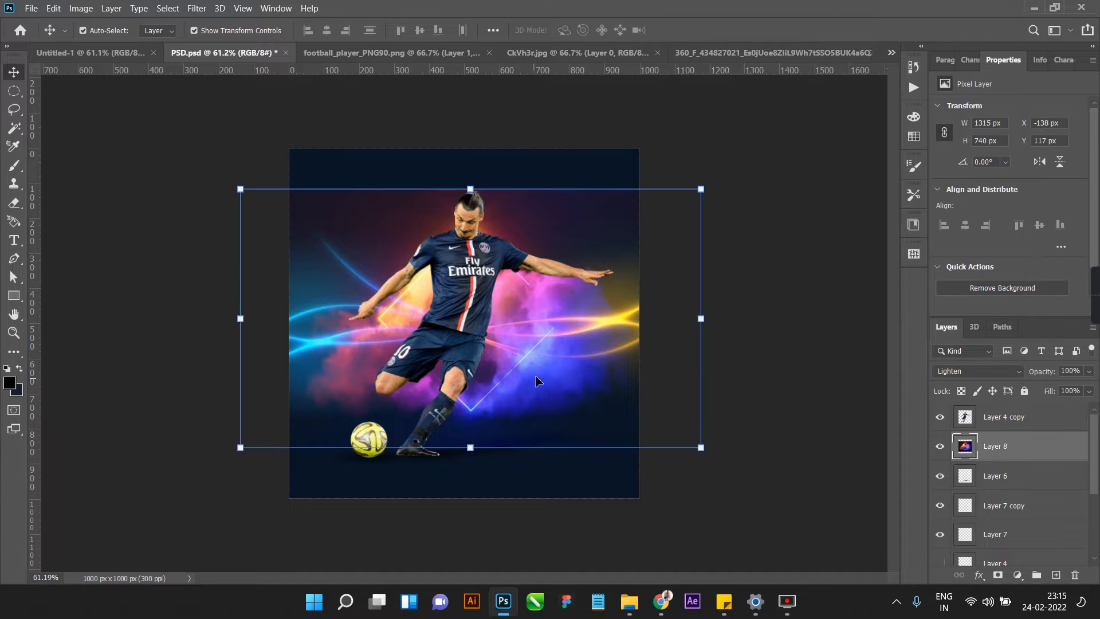
pyautogui.click(998, 576)
pyautogui.press('b')
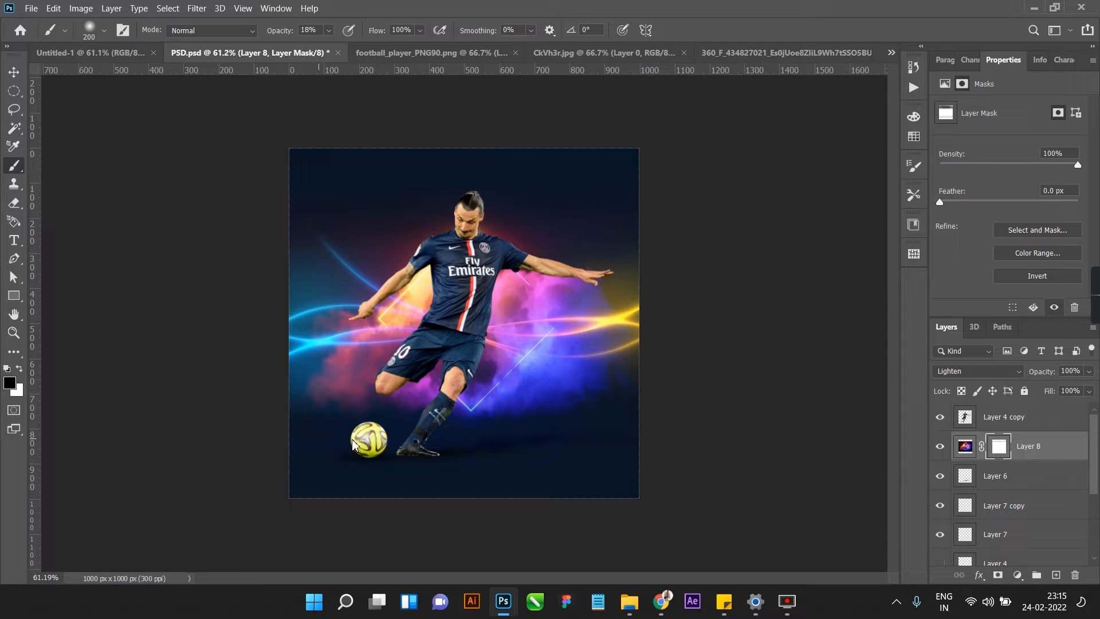
pyautogui.moveTo(608, 411); pyautogui.dragTo(227, 440)
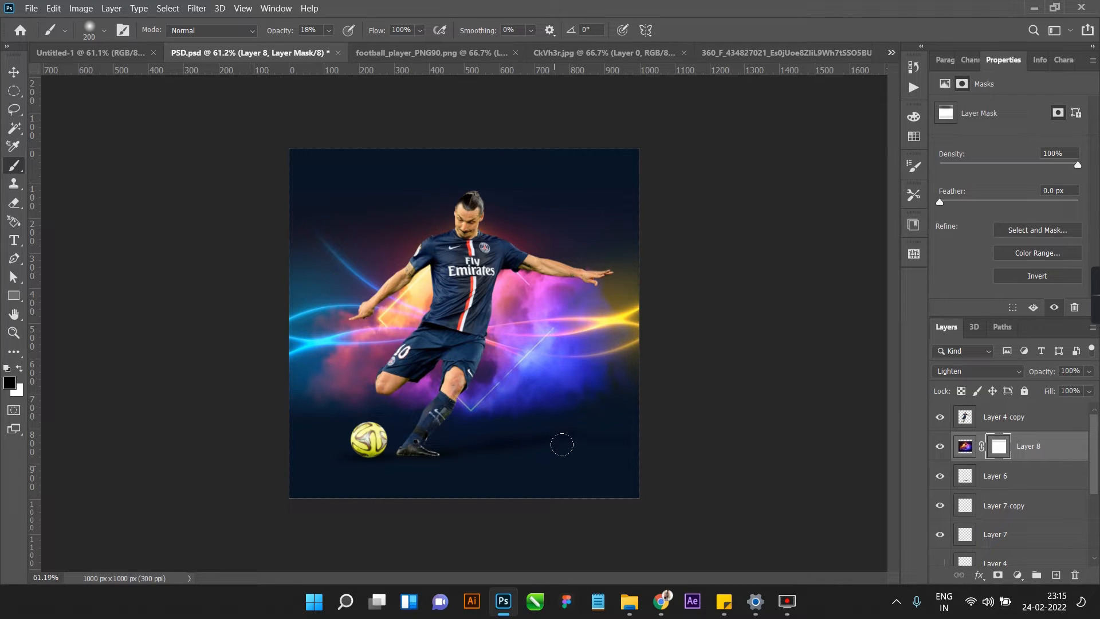
pyautogui.click(14, 73)
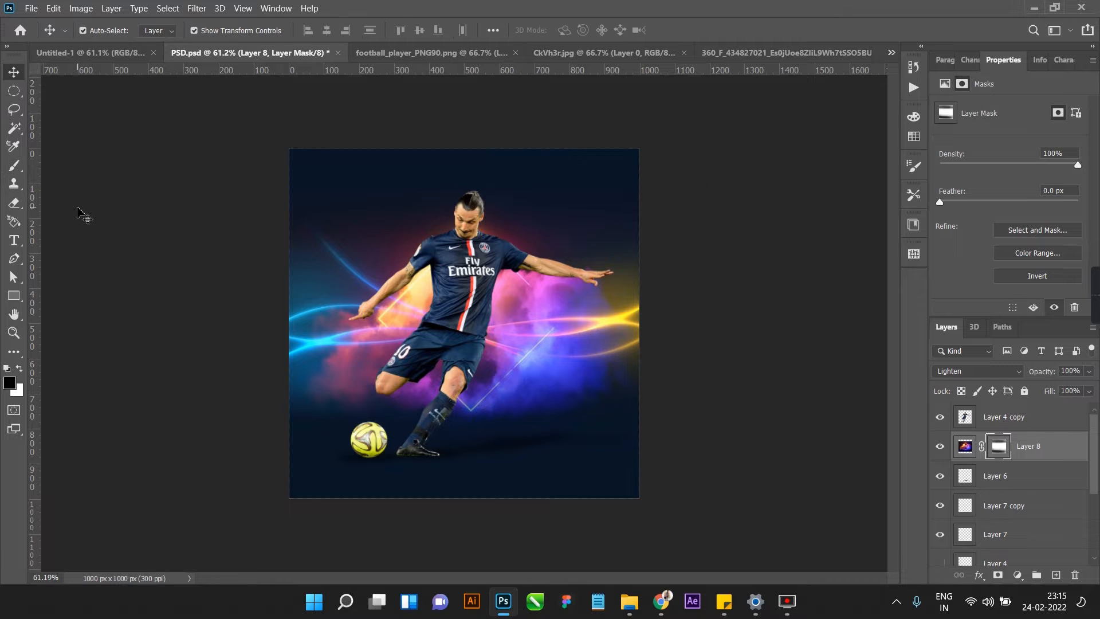
pyautogui.click(80, 216)
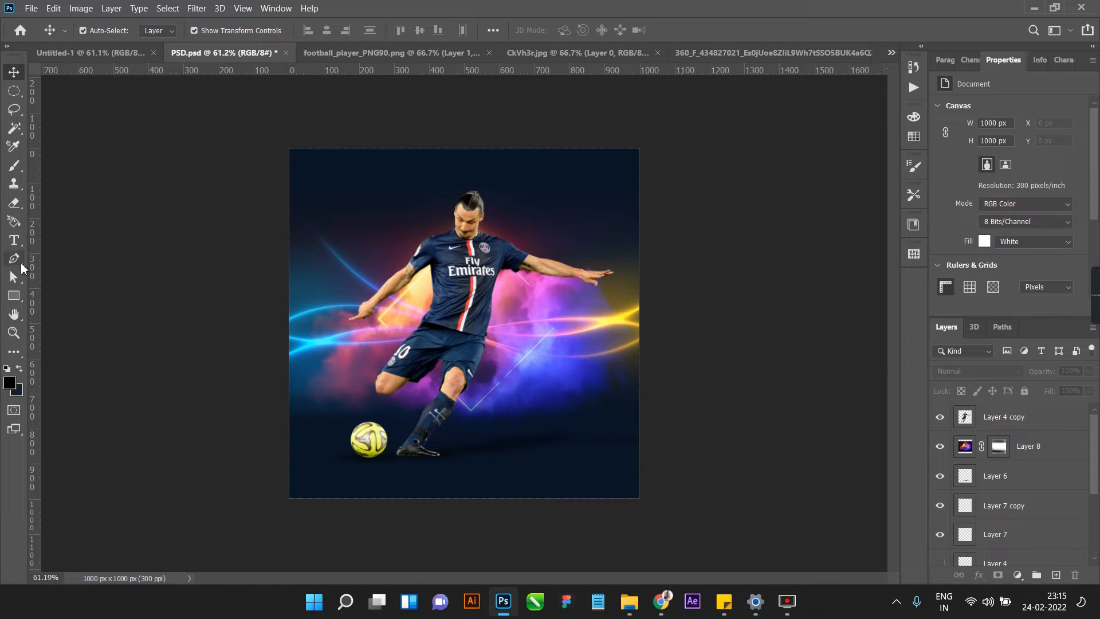
# - Add the text "07" over the player and enlarge it to about 159 pt
pyautogui.click(14, 240)
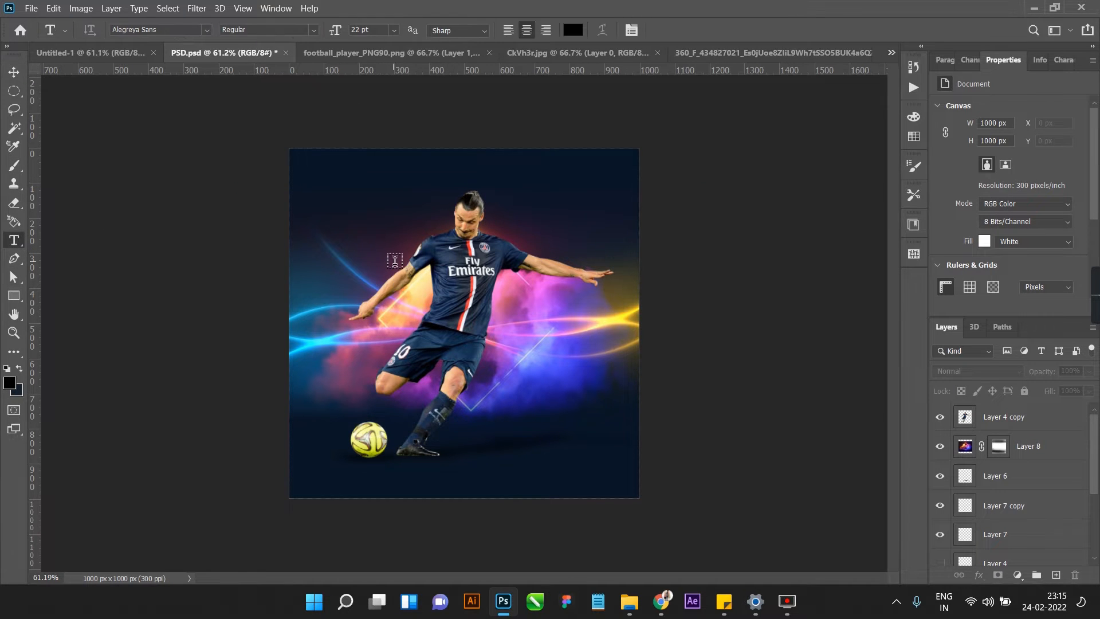
pyautogui.click(395, 263)
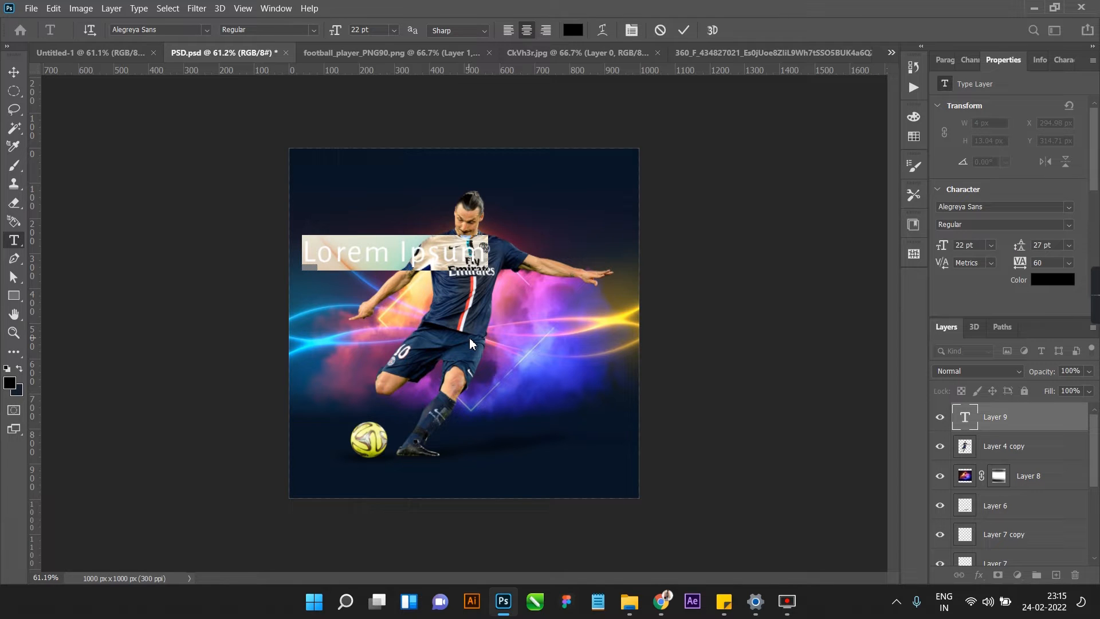
pyautogui.write(')&')
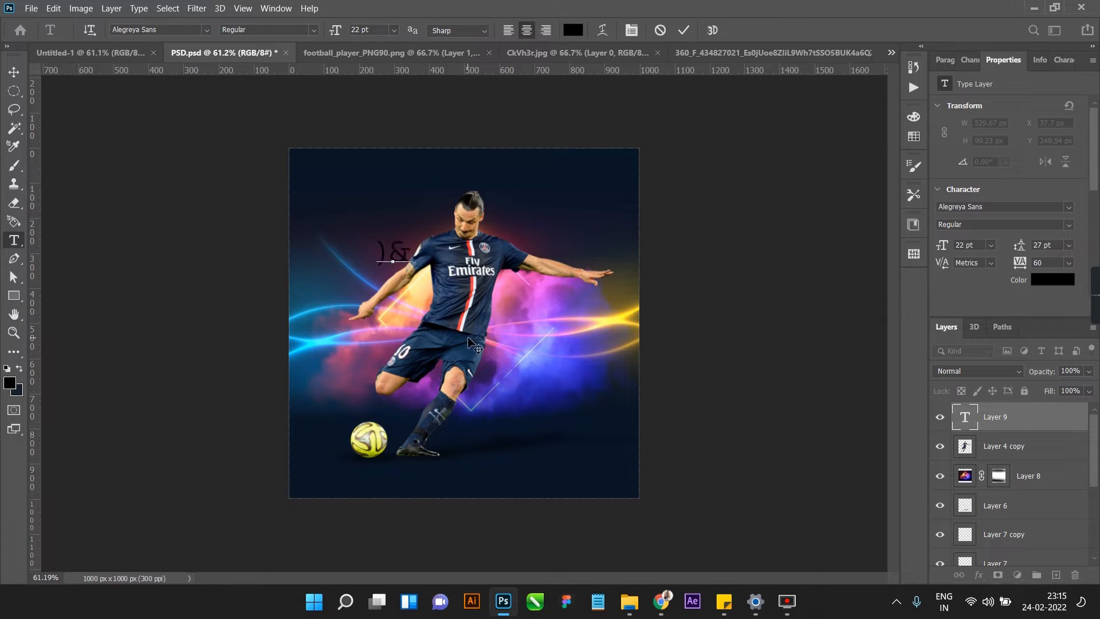
pyautogui.press('BackSpace')
pyautogui.press('BackSpace')
pyautogui.write('07')
pyautogui.click(14, 72)
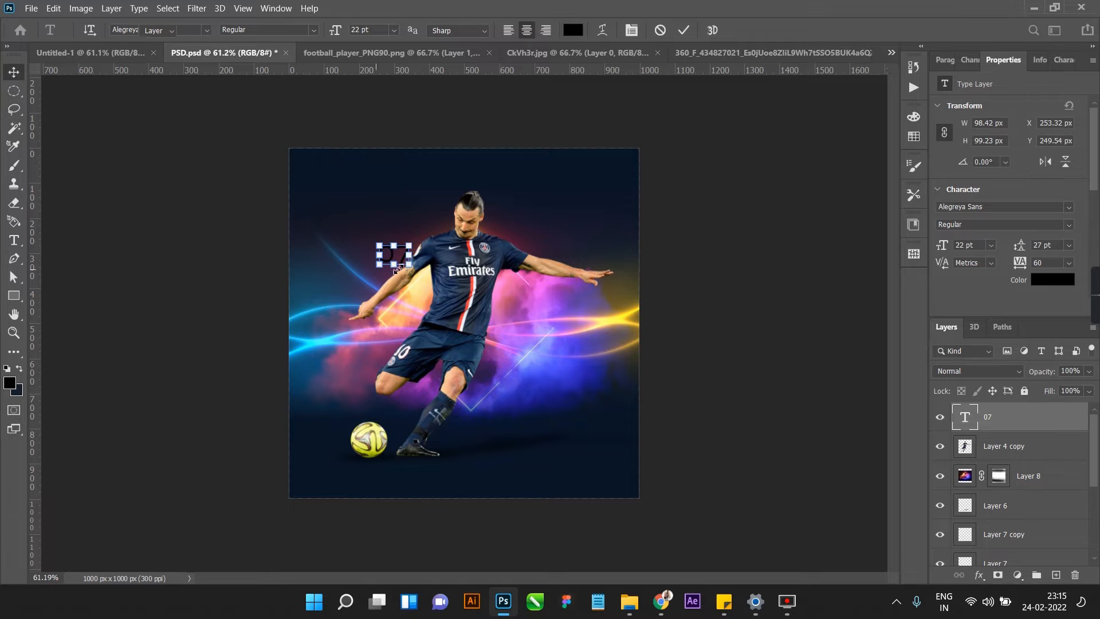
pyautogui.moveTo(407, 269); pyautogui.dragTo(542, 351)
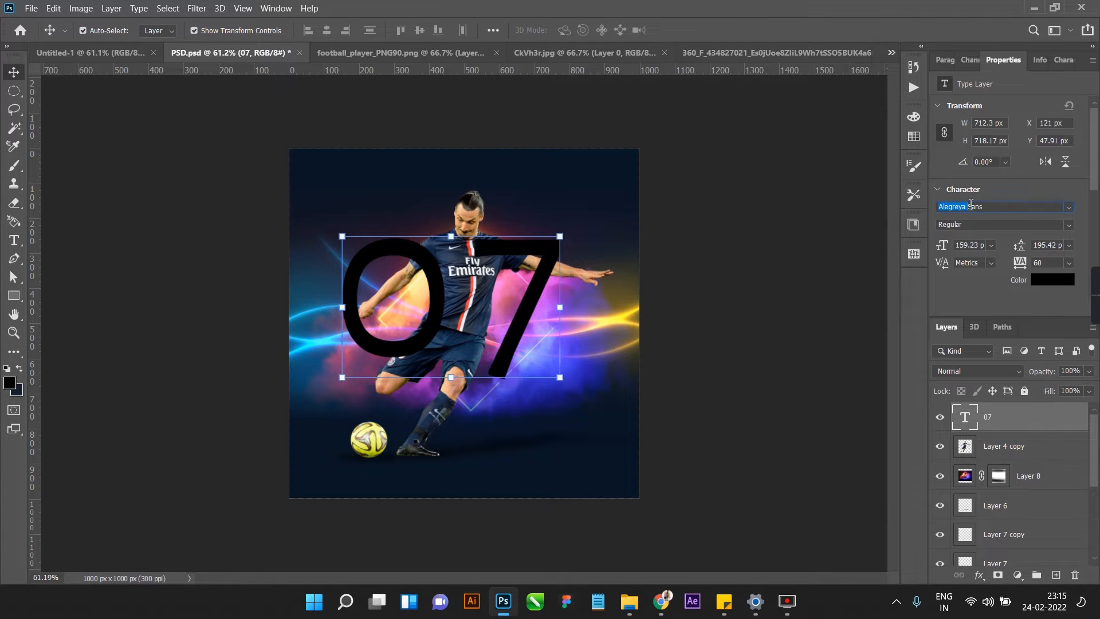
# - Change the font of the 07 text to Arial Bold
pyautogui.press('Down')
pyautogui.press('Down')
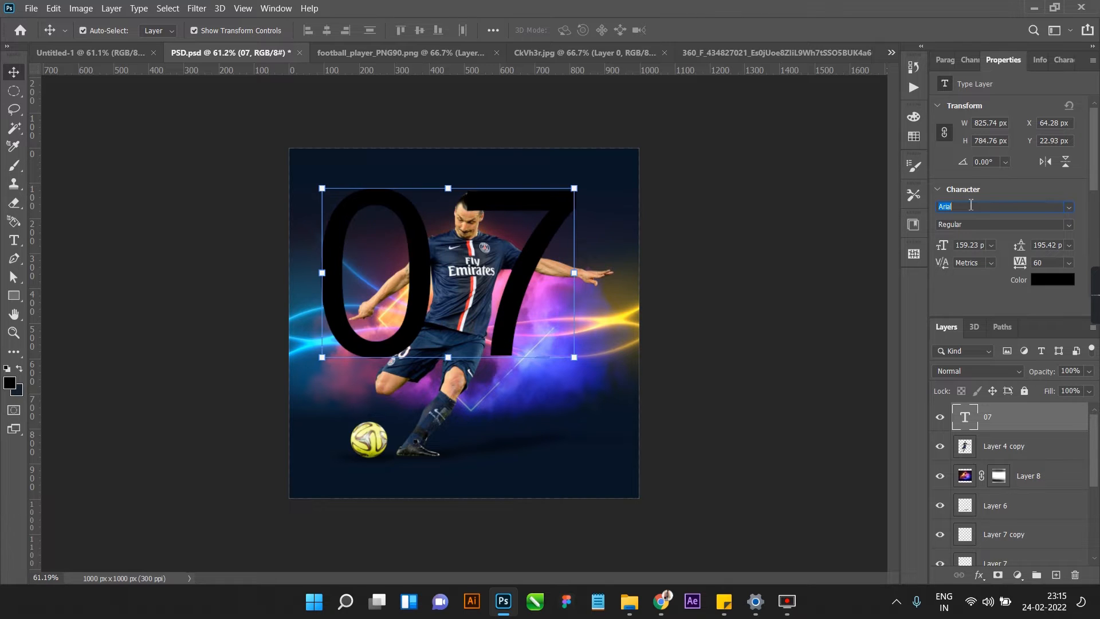
pyautogui.click(1068, 224)
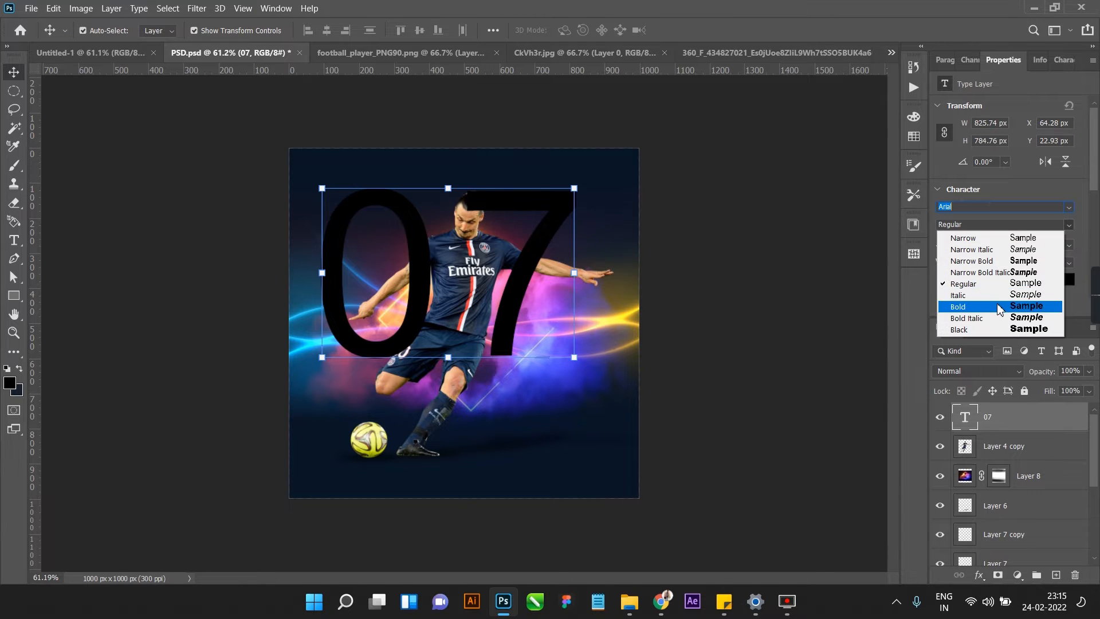
pyautogui.click(963, 304)
# - Set the tracking of the 07 text to 0 and centre the number over the player
pyautogui.moveTo(515, 319); pyautogui.dragTo(525, 334)
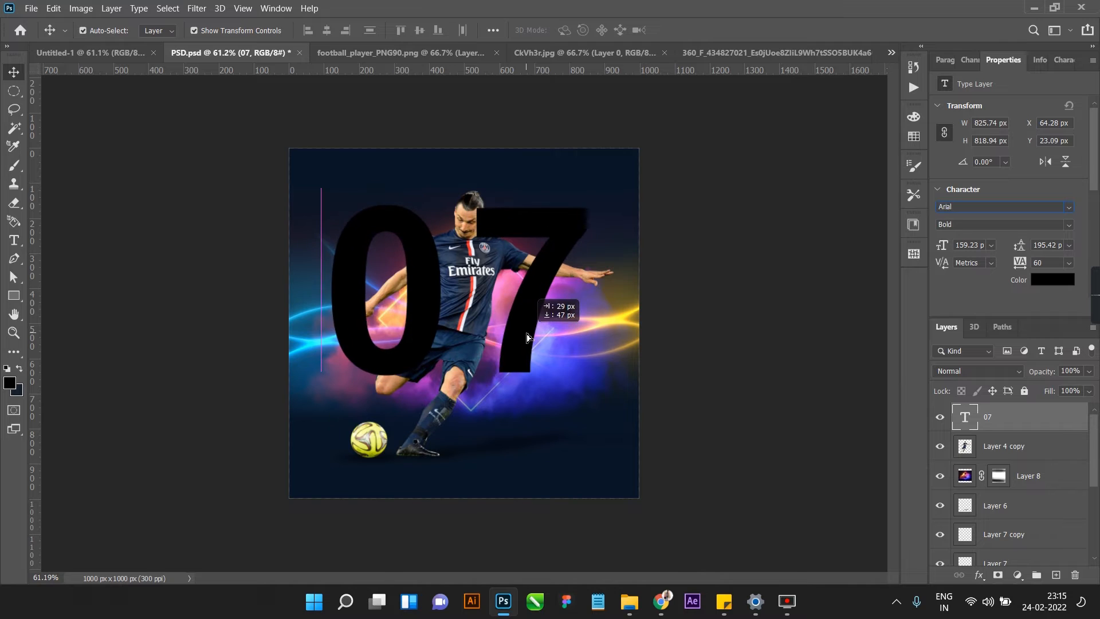
pyautogui.hotkey('ctrl', 'z')
pyautogui.click(1047, 263)
pyautogui.scroll(-6, 1047, 263)
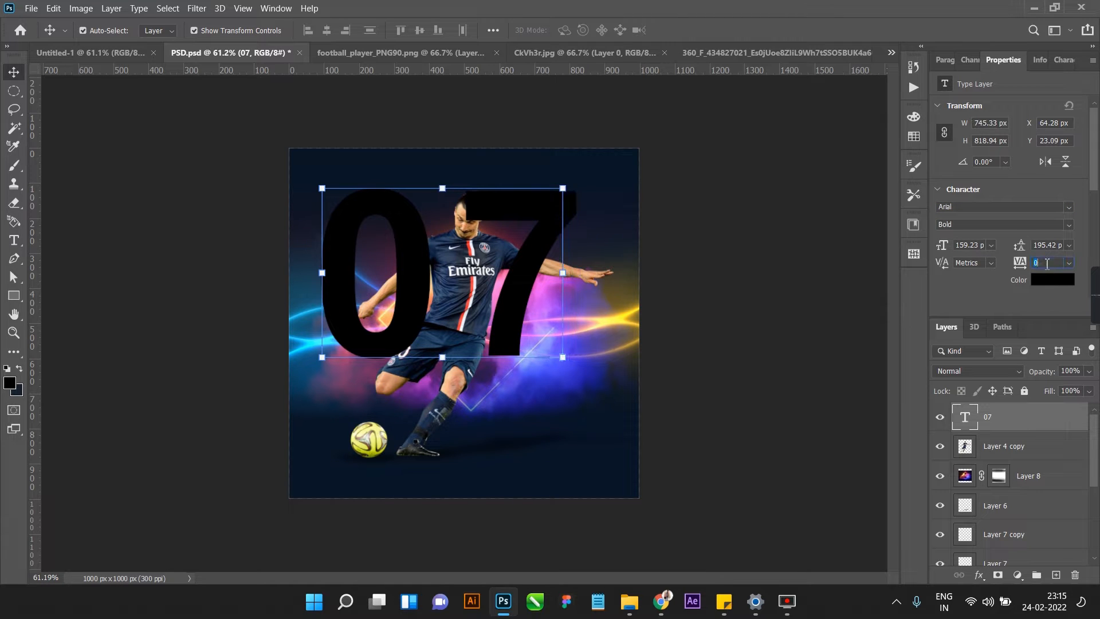
pyautogui.moveTo(482, 315); pyautogui.dragTo(522, 315)
# - Change the colour of the 07 text to white
pyautogui.click(1052, 279)
pyautogui.click(796, 351)
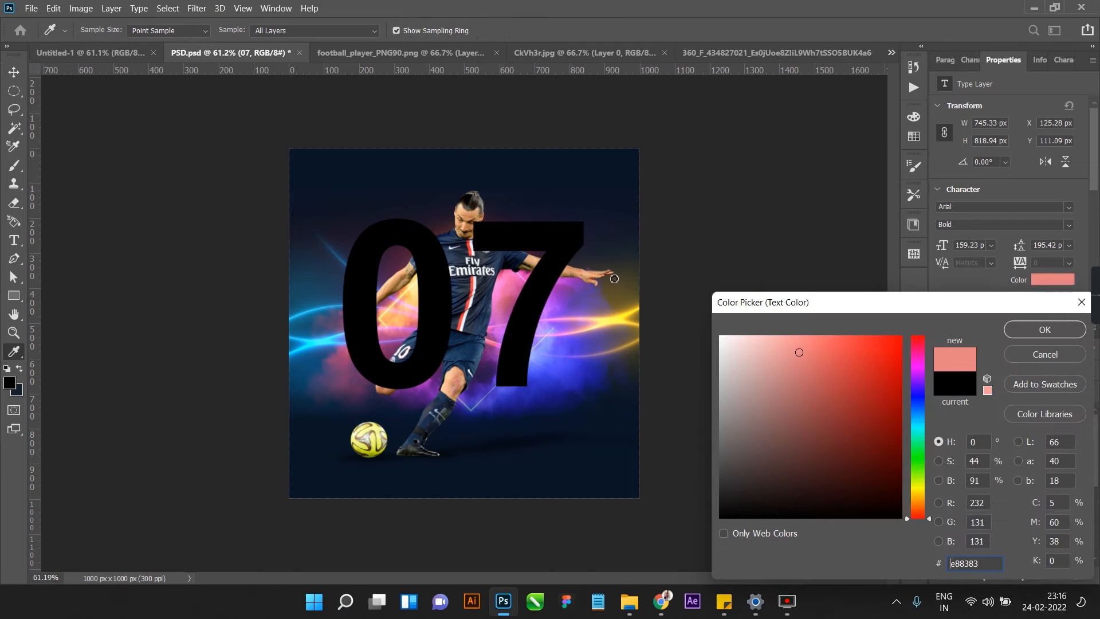
pyautogui.moveTo(796, 351); pyautogui.dragTo(718, 334)
pyautogui.click(1023, 332)
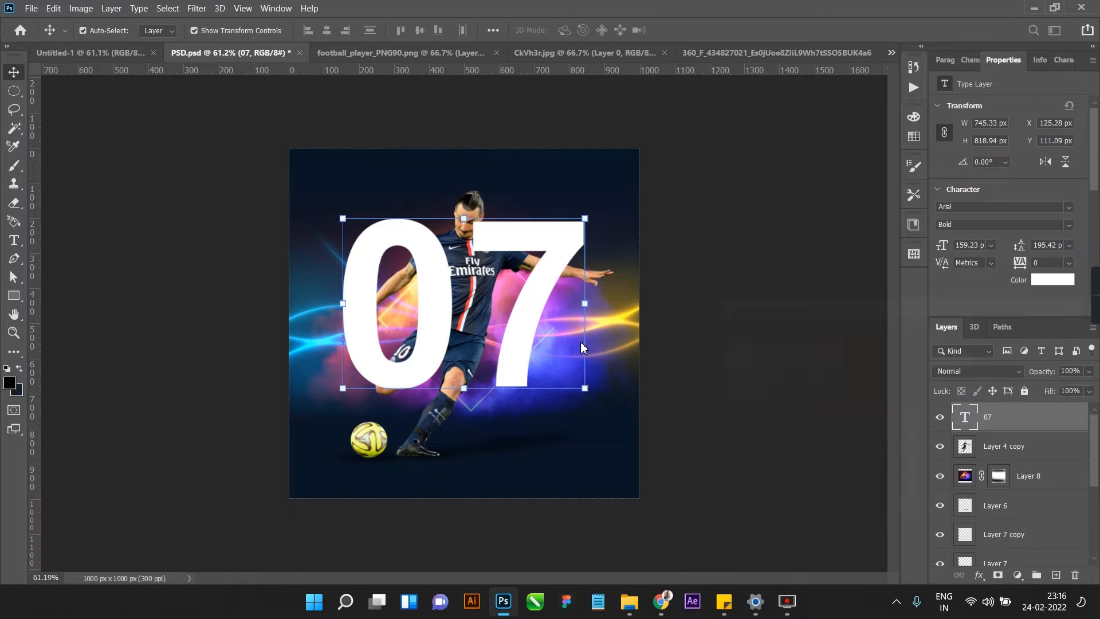
# - Try the Aspergit font in Bold on the 07 text
pyautogui.moveTo(464, 389); pyautogui.dragTo(465, 509)
pyautogui.click(714, 31)
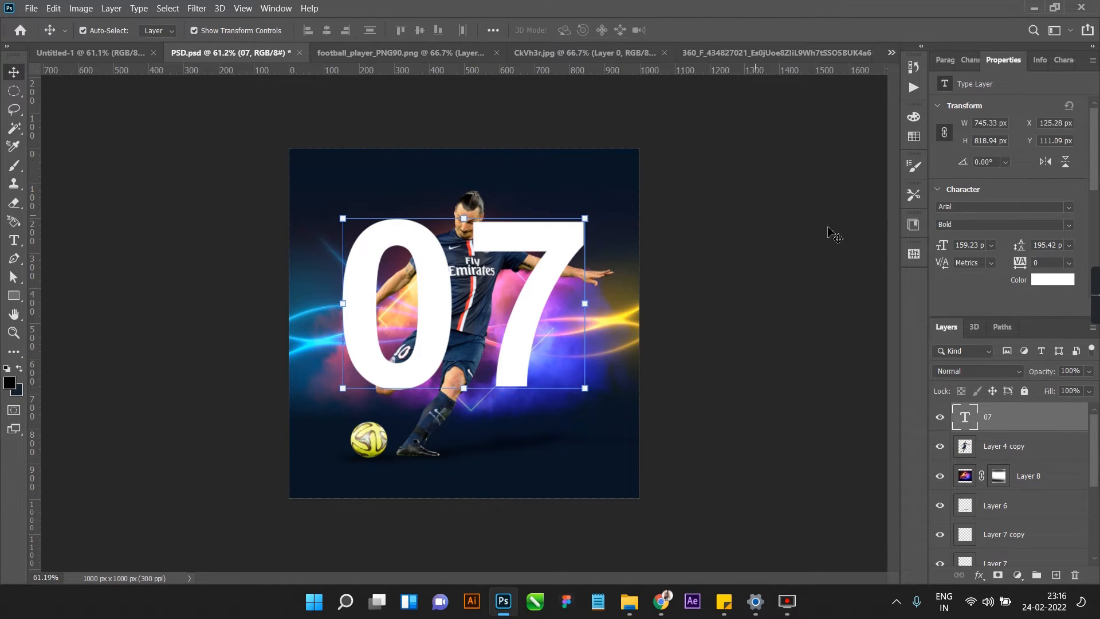
pyautogui.scroll(-4, 1020, 206)
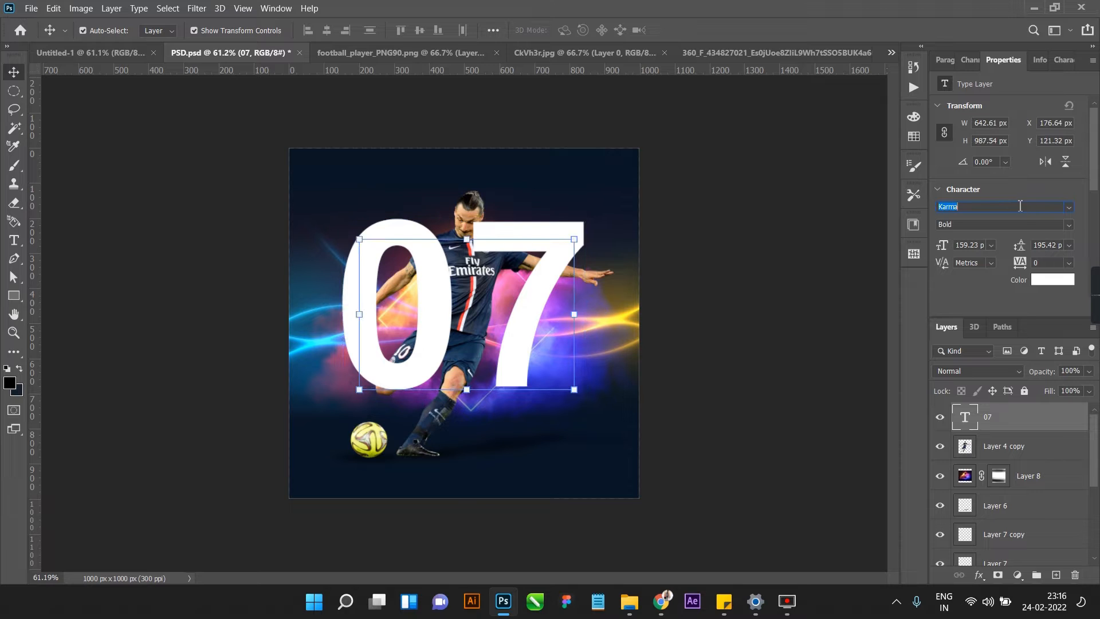
pyautogui.scroll(-3, 1020, 206)
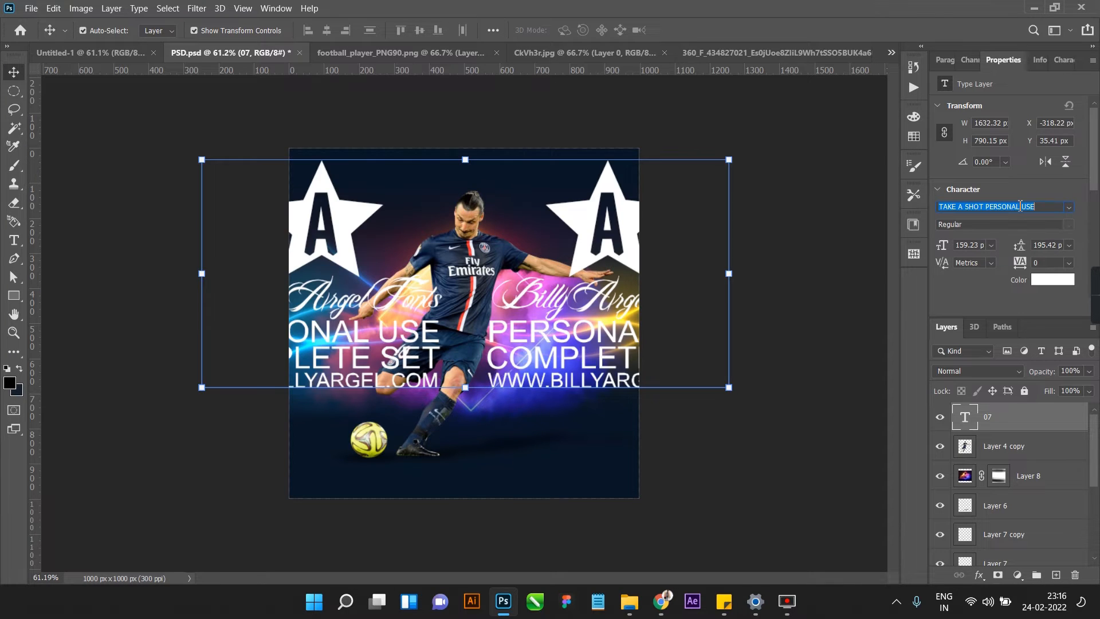
pyautogui.scroll(-4, 1020, 207)
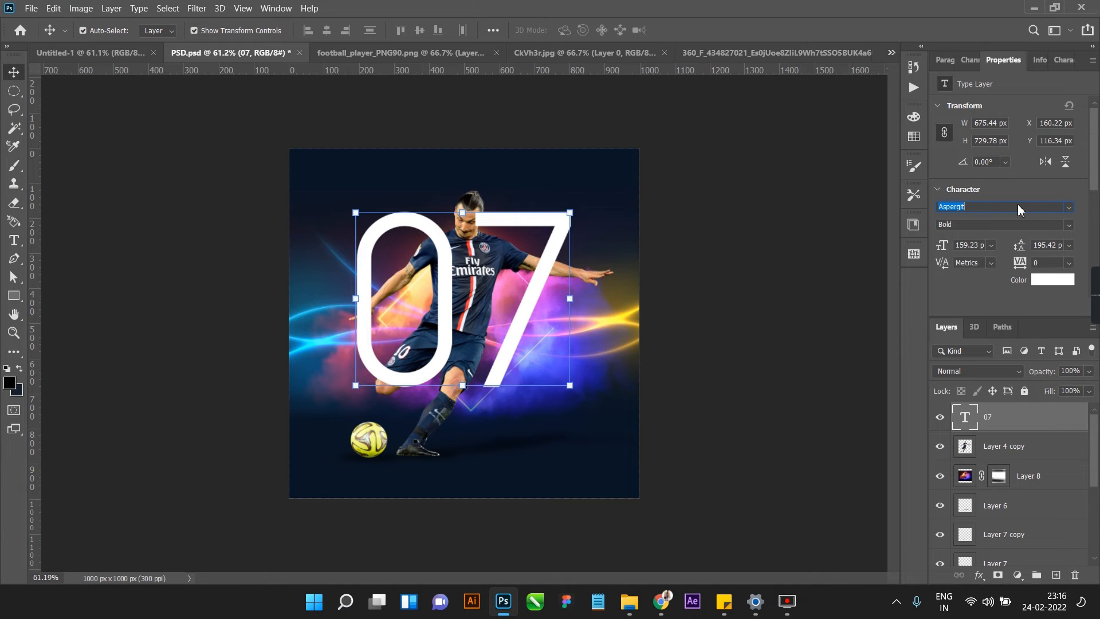
pyautogui.click(1061, 225)
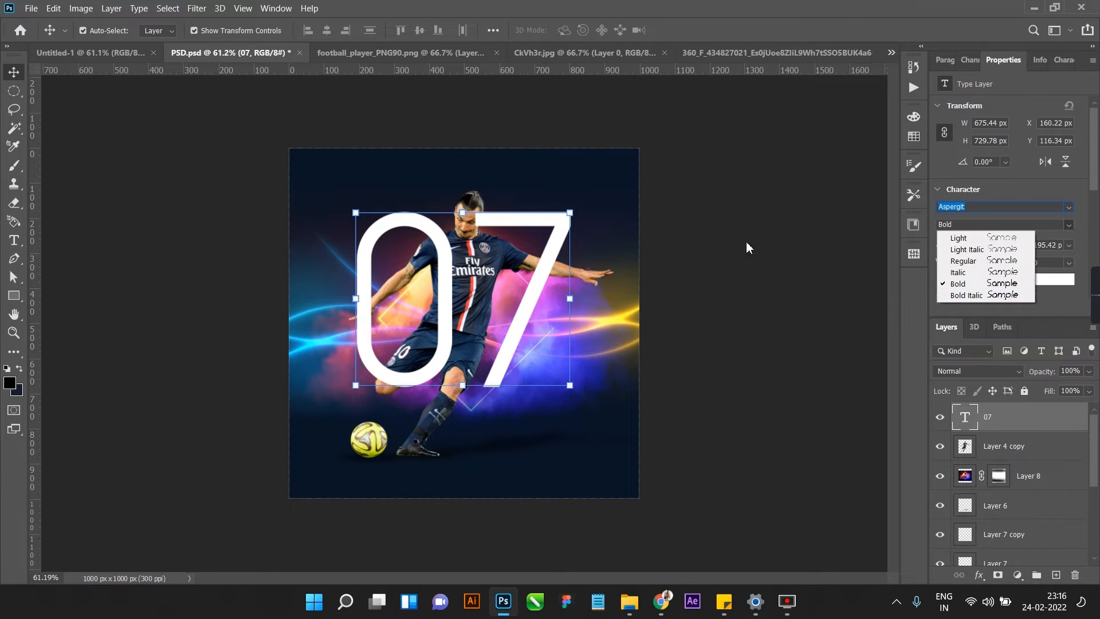
pyautogui.click(724, 263)
pyautogui.moveTo(523, 317)
pyautogui.mouseDown()
pyautogui.moveTo(508, 317)
pyautogui.moveTo(524, 317)
pyautogui.mouseUp()
pyautogui.hotkey('ctrl', 'z')
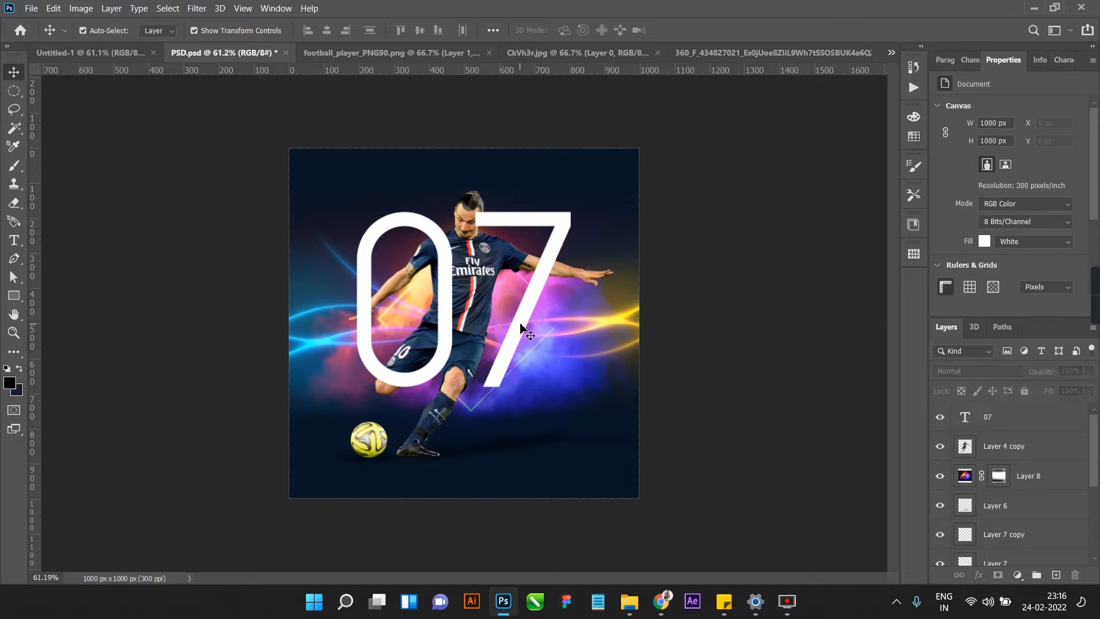
# - Enlarge the 07 text to about 194 pt and reposition it over the player
pyautogui.hotkey('ctrl', 't')
pyautogui.moveTo(582, 446); pyautogui.dragTo(608, 478)
pyautogui.moveTo(523, 325)
pyautogui.mouseDown()
pyautogui.moveTo(522, 345)
pyautogui.moveTo(542, 323)
pyautogui.mouseUp()
pyautogui.click(729, 180)
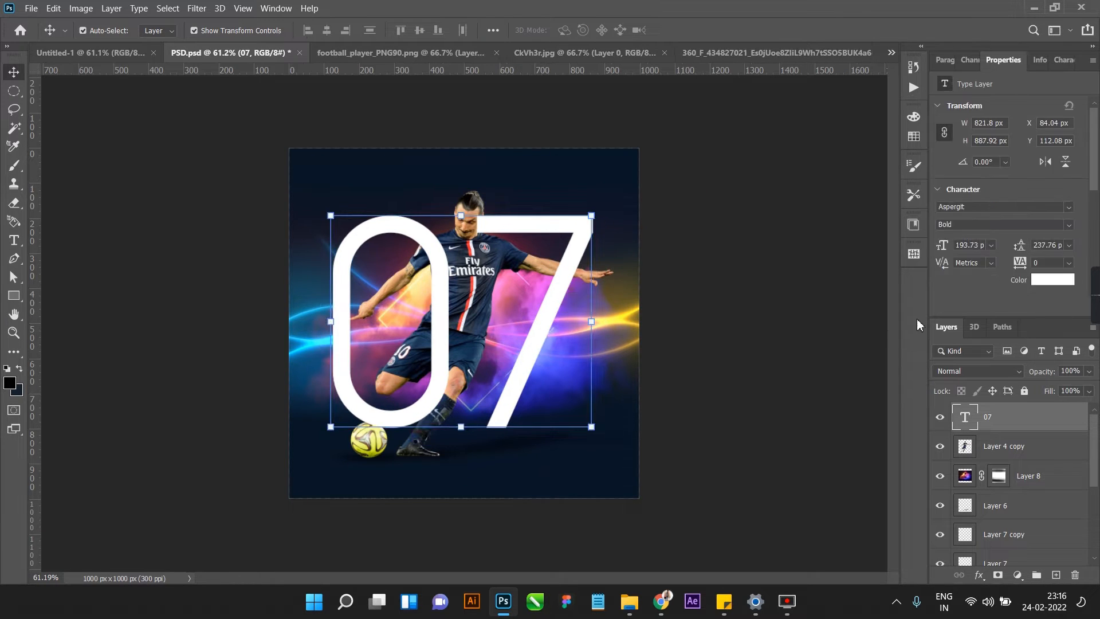
# - Browse the font list for the 07 text and set it to Agency FB Bold
pyautogui.press('Down')
pyautogui.press('Down')
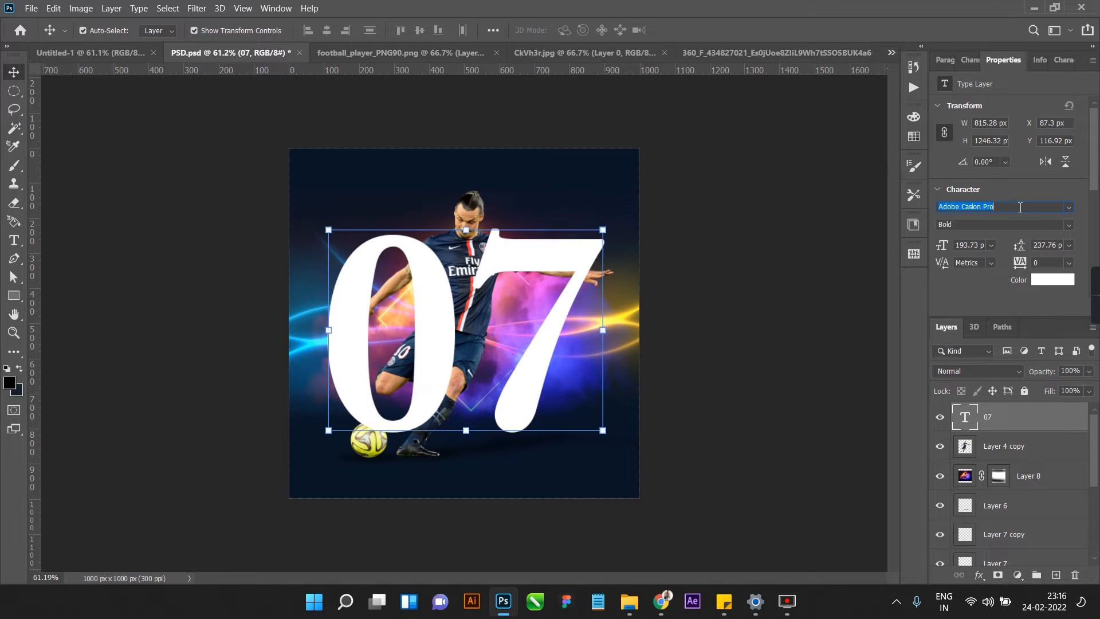
pyautogui.press('Down')
pyautogui.press('Down')
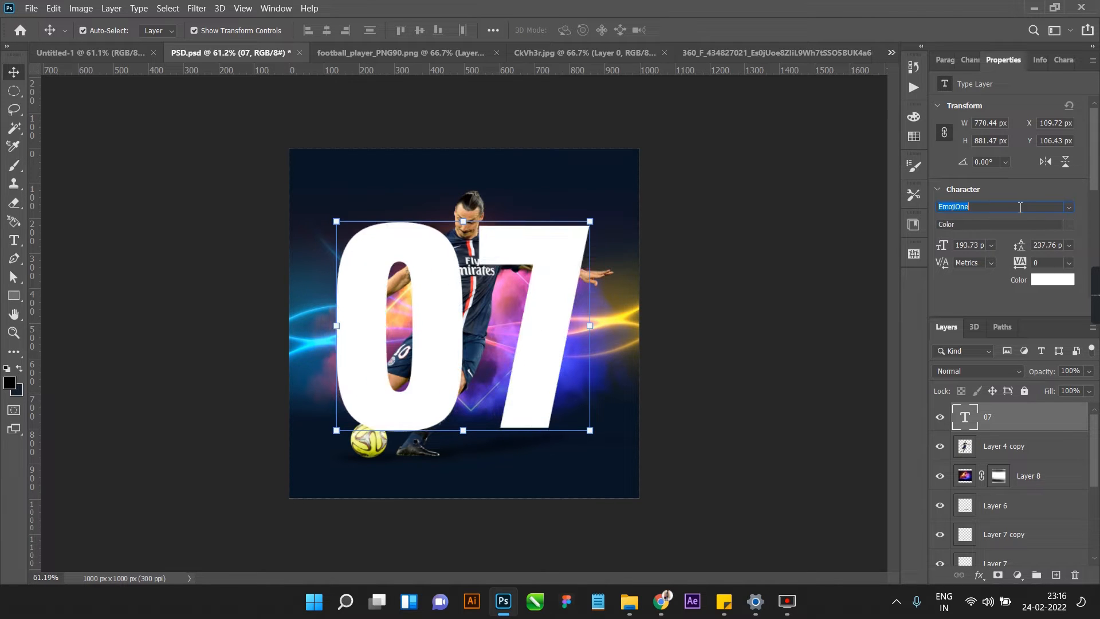
pyautogui.press('Down')
pyautogui.press('Down')
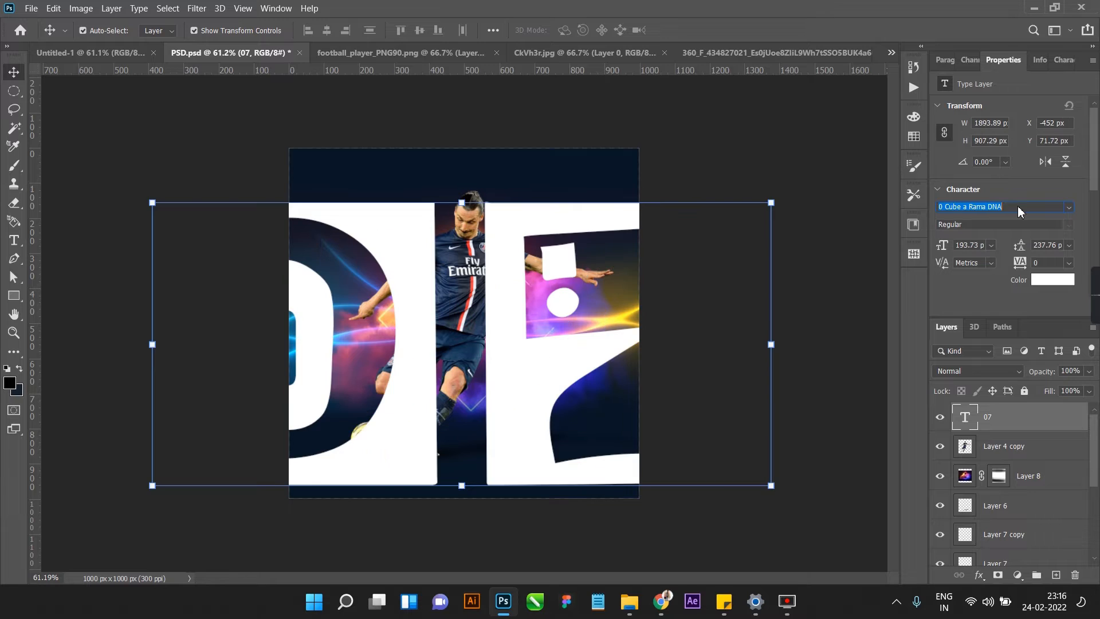
pyautogui.press('Down')
pyautogui.press('Down')
pyautogui.press('Down')
pyautogui.press('Down')
pyautogui.press('Down')
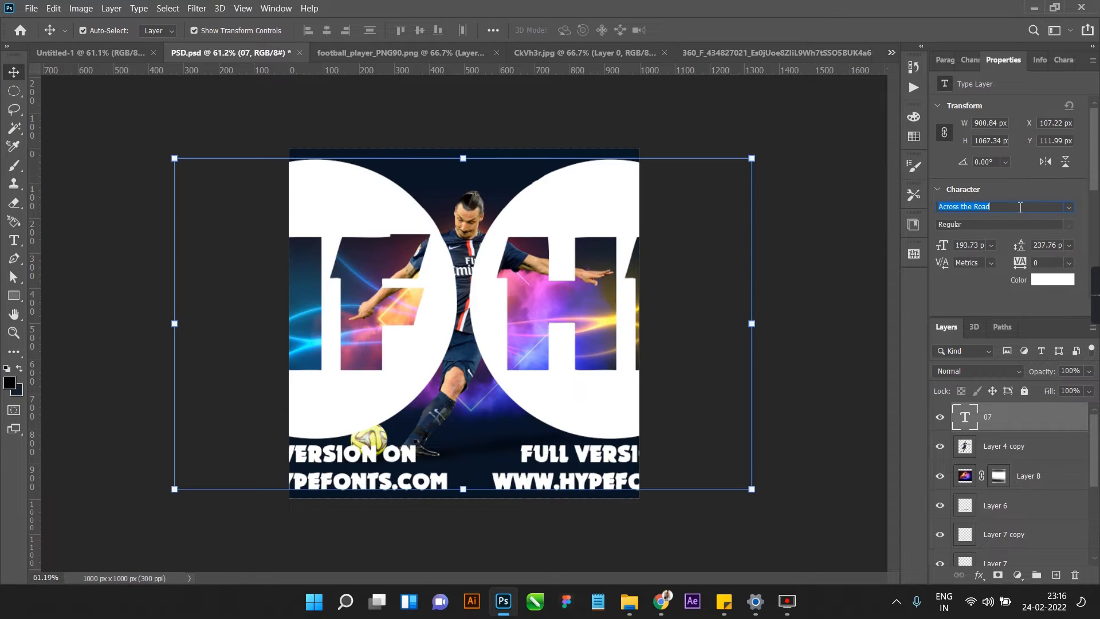
pyautogui.press('Down')
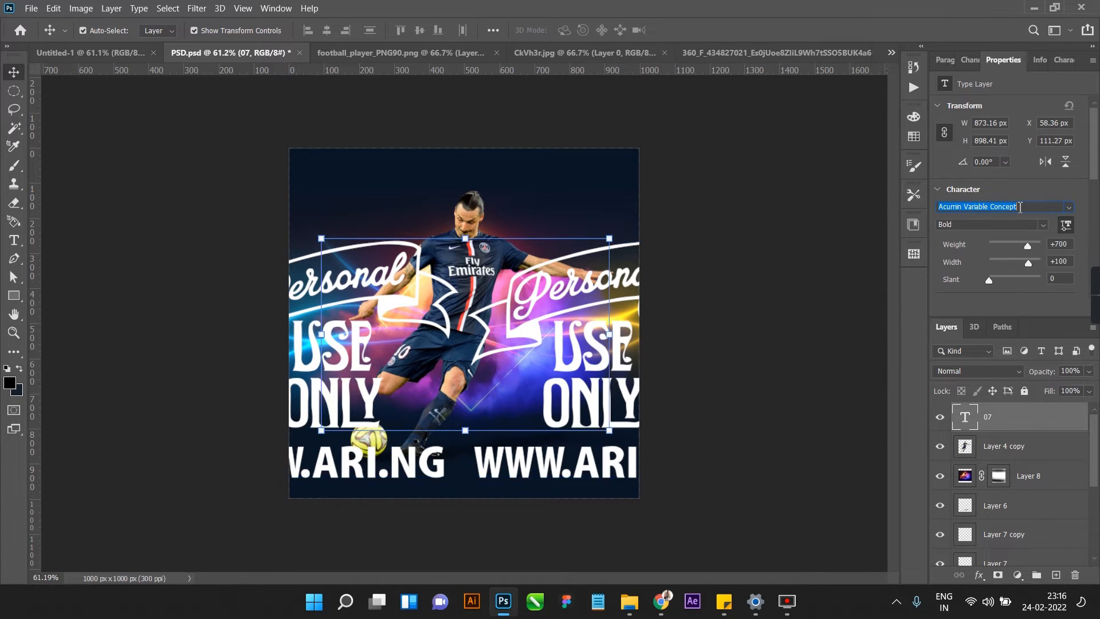
pyautogui.press('Down')
pyautogui.press('Down')
pyautogui.press('Down')
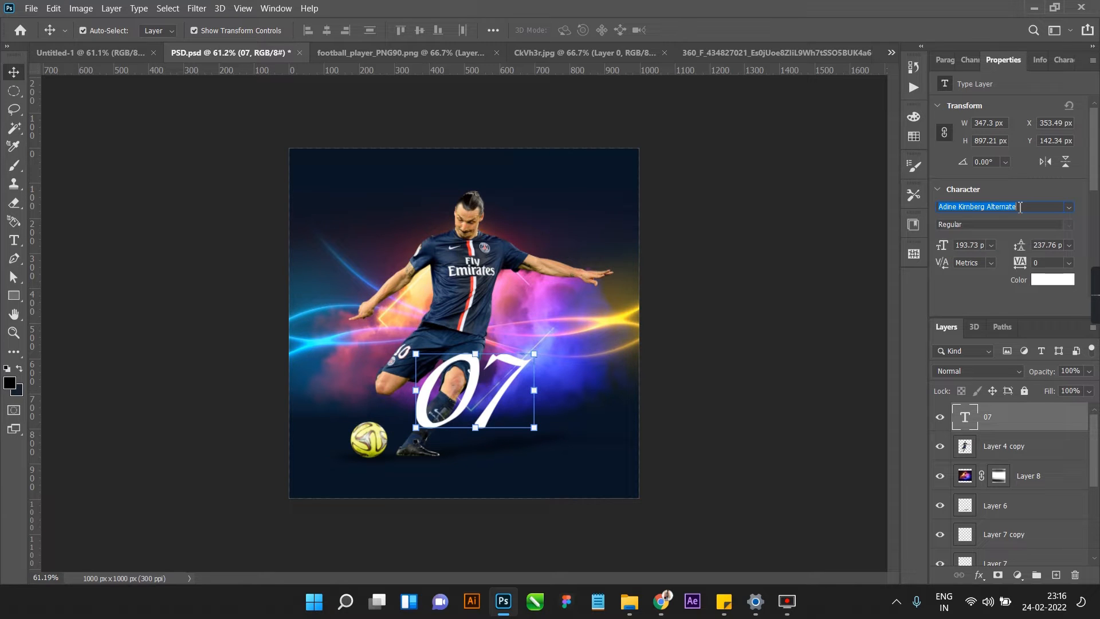
pyautogui.press('Down')
pyautogui.press('Down')
pyautogui.press('Down')
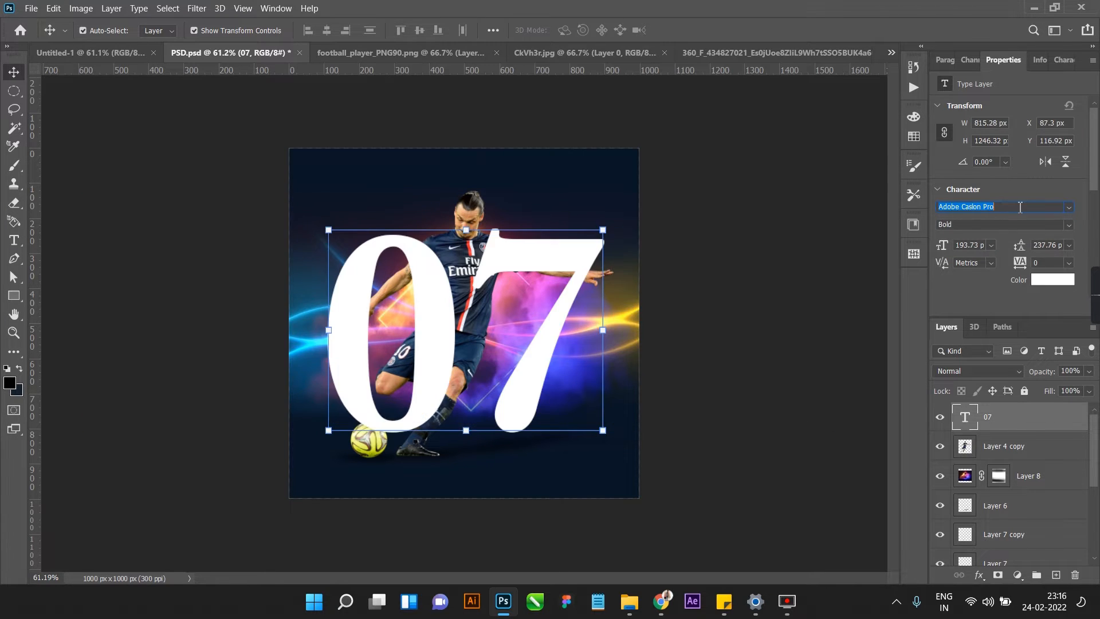
pyautogui.press('Down')
pyautogui.press('Down')
pyautogui.press('Down')
pyautogui.press('Down')
pyautogui.press('Down')
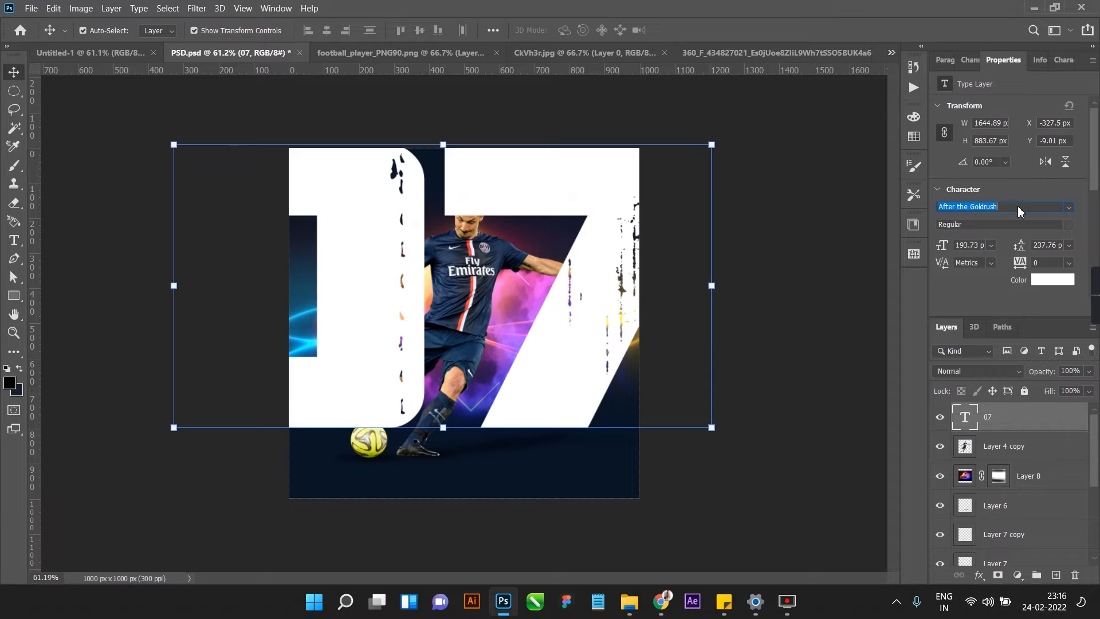
pyautogui.press('Down')
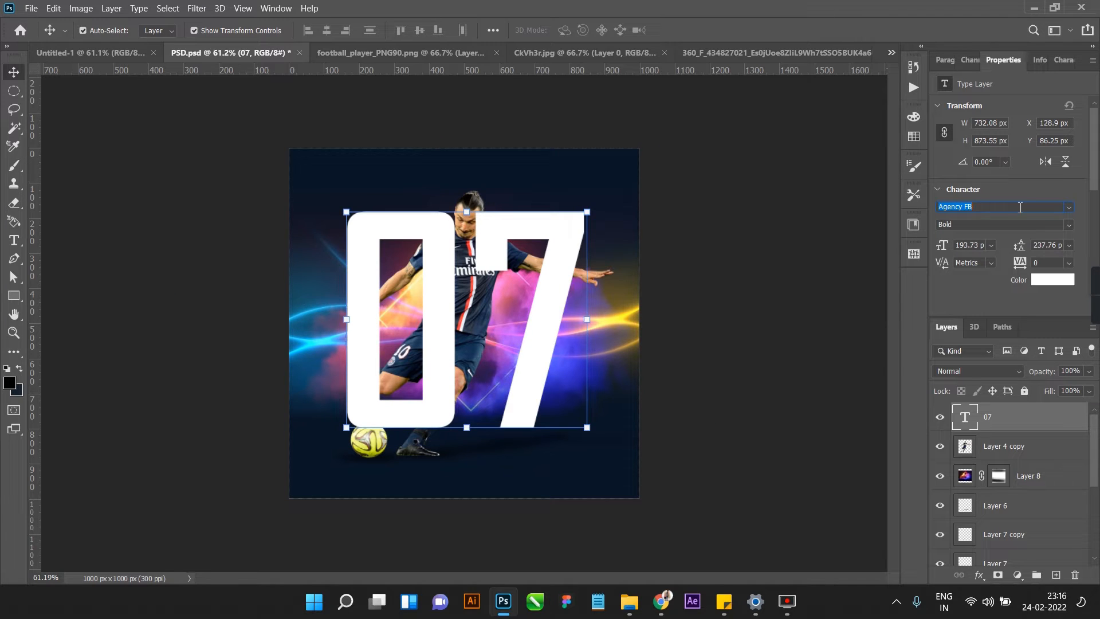
pyautogui.click(512, 396)
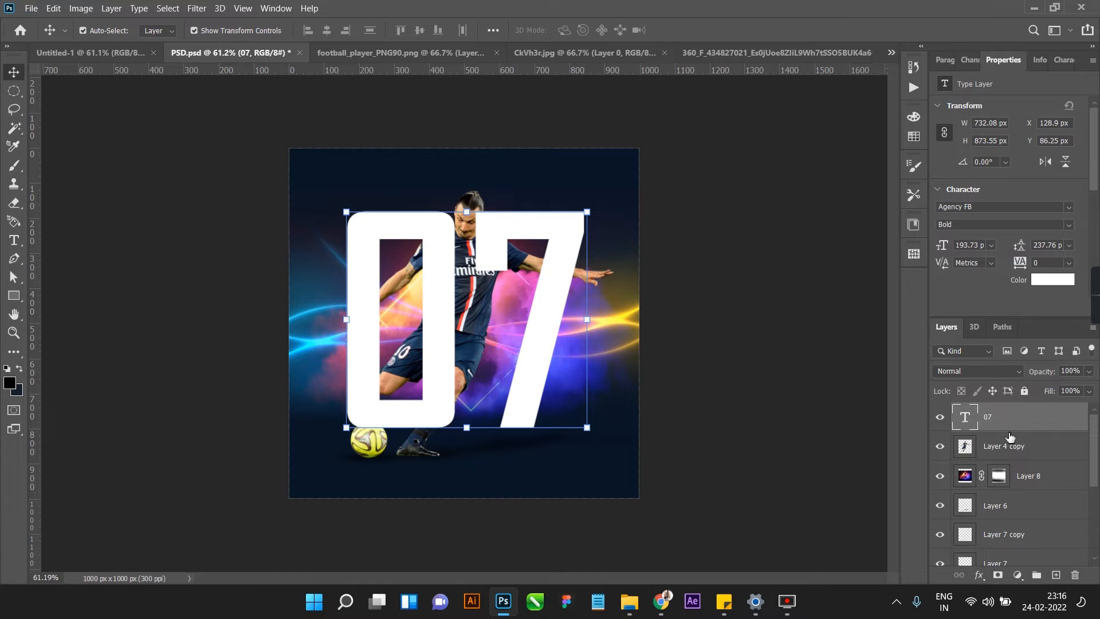
# - Reduce the fill of the 07 layer to 50% and centre the number on the canvas
pyautogui.moveTo(1009, 437)
pyautogui.mouseDown()
pyautogui.moveTo(1008, 463)
pyautogui.moveTo(1007, 434)
pyautogui.mouseUp()
pyautogui.press('Return')
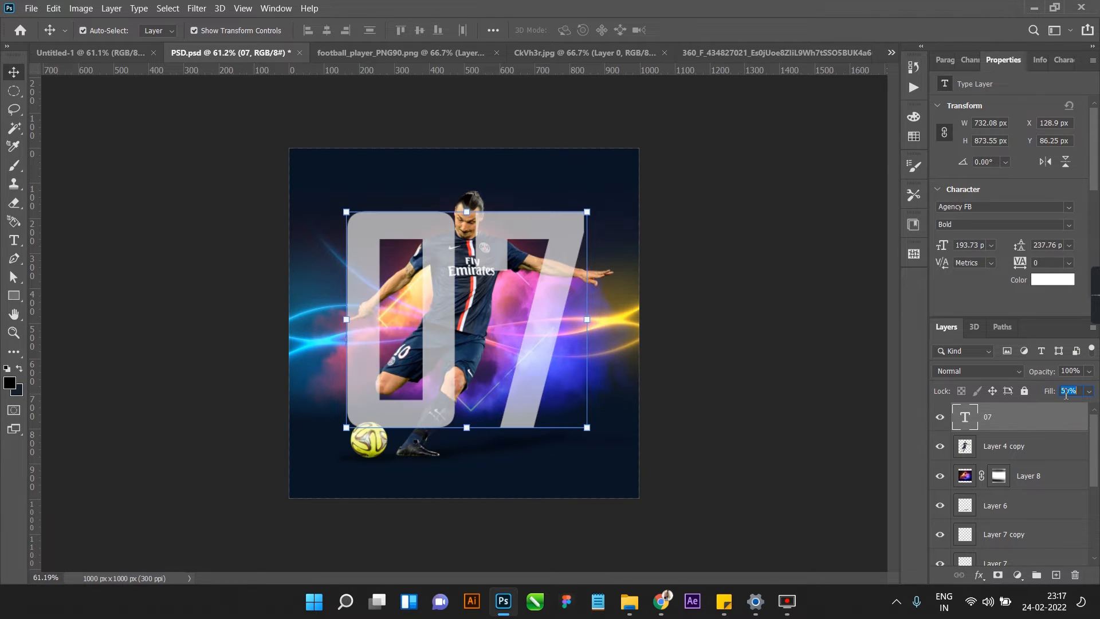
pyautogui.scroll(2, 401, 382)
pyautogui.scroll(2, 401, 383)
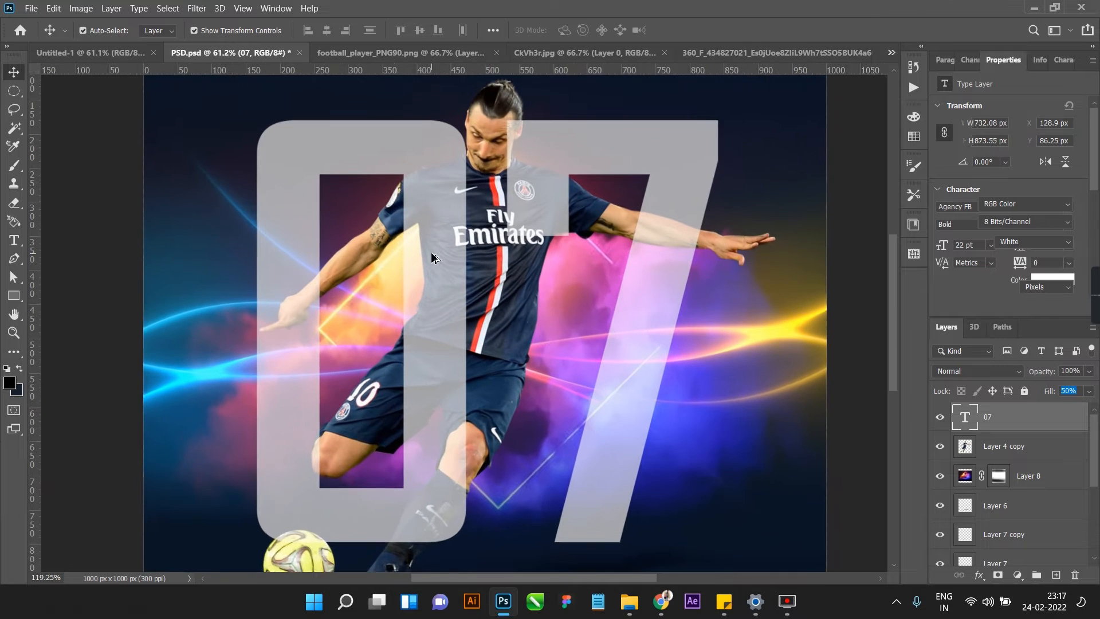
pyautogui.scroll(-2, 431, 287)
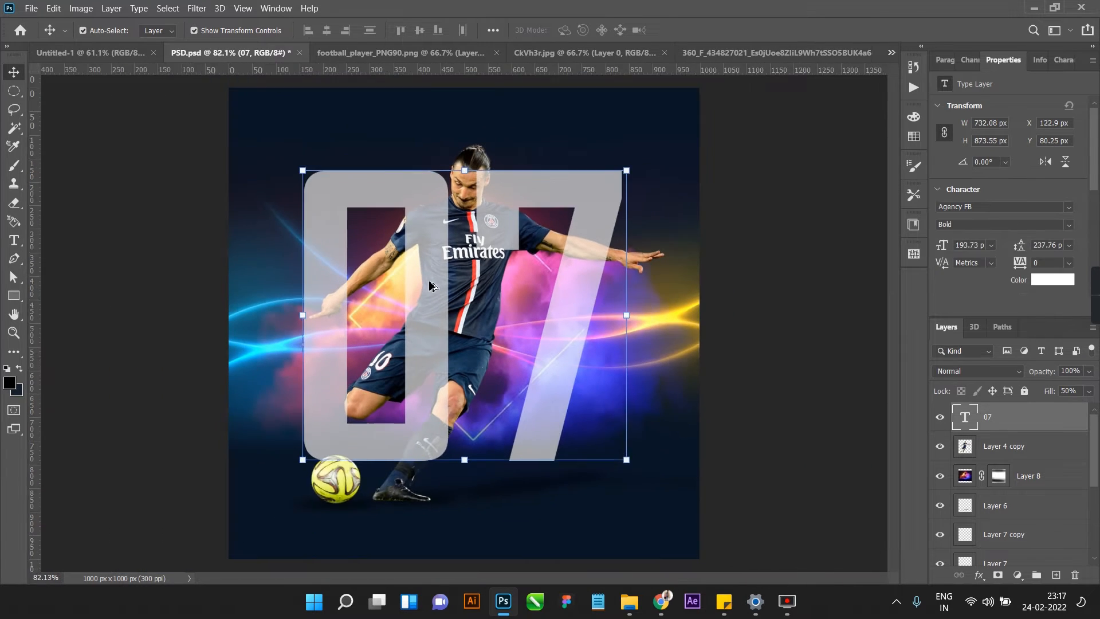
pyautogui.moveTo(451, 324); pyautogui.dragTo(451, 326)
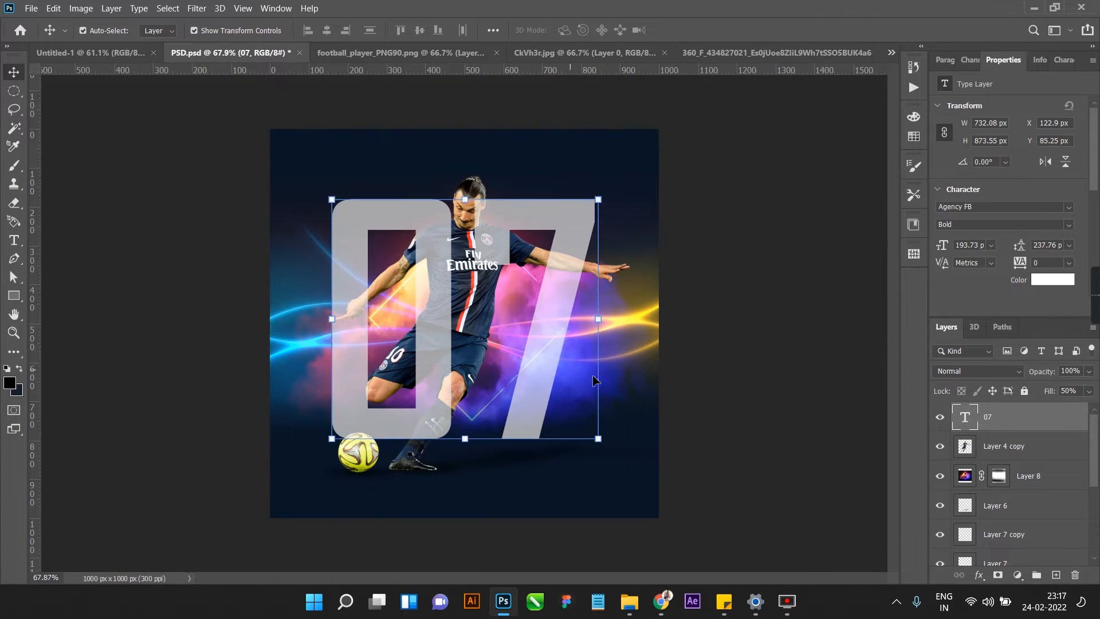
# - Move the 07 layer below Layer 4 copy so the number sits behind the player
pyautogui.moveTo(988, 419); pyautogui.dragTo(995, 451)
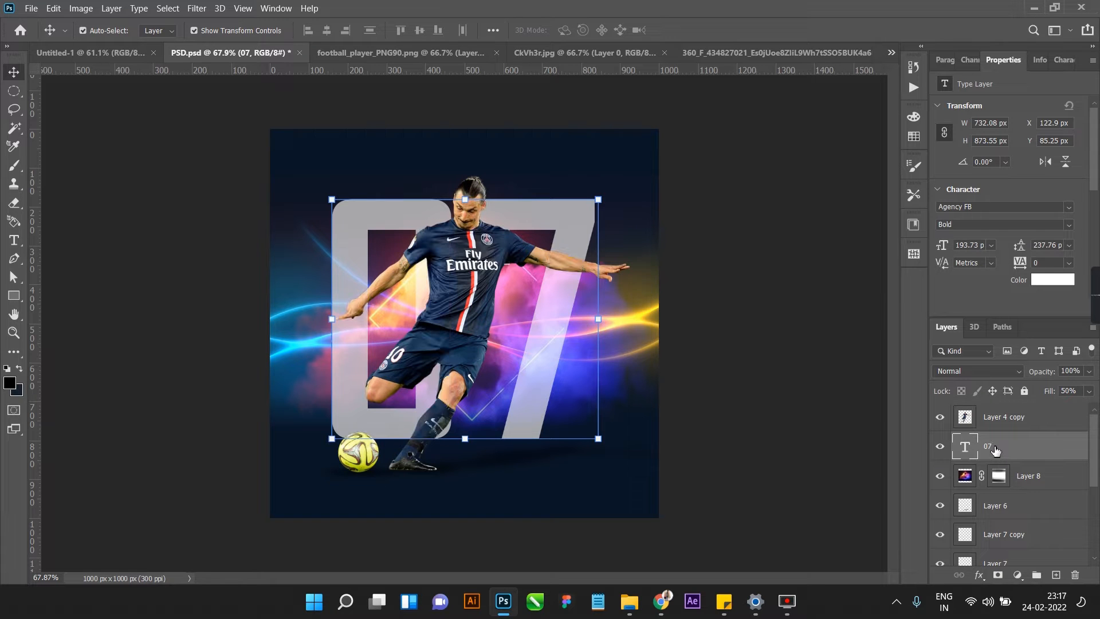
pyautogui.click(784, 417)
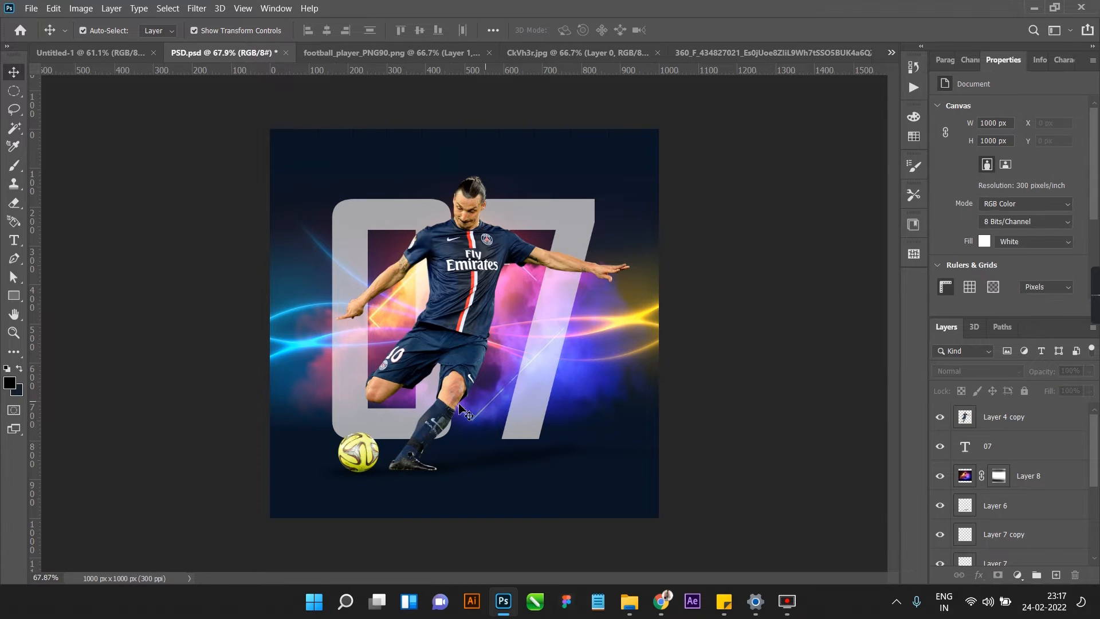
pyautogui.press('super')
pyautogui.press('super')
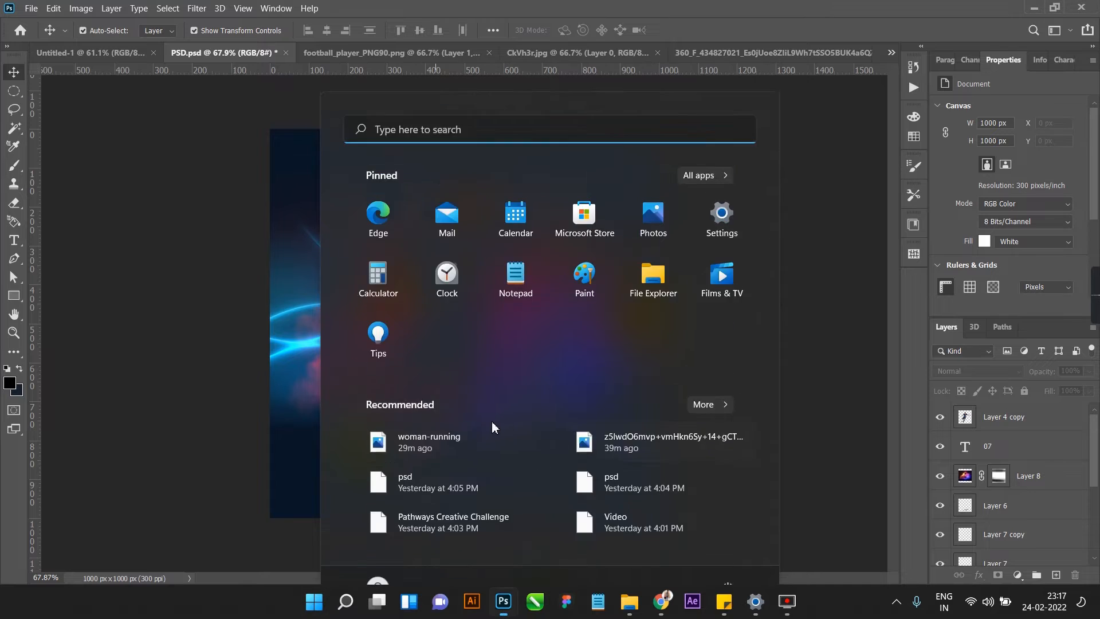
pyautogui.scroll(4, 410, 405)
pyautogui.scroll(3, 410, 404)
# - Set the fill of the 07 layer back to 100%
pyautogui.click(394, 450)
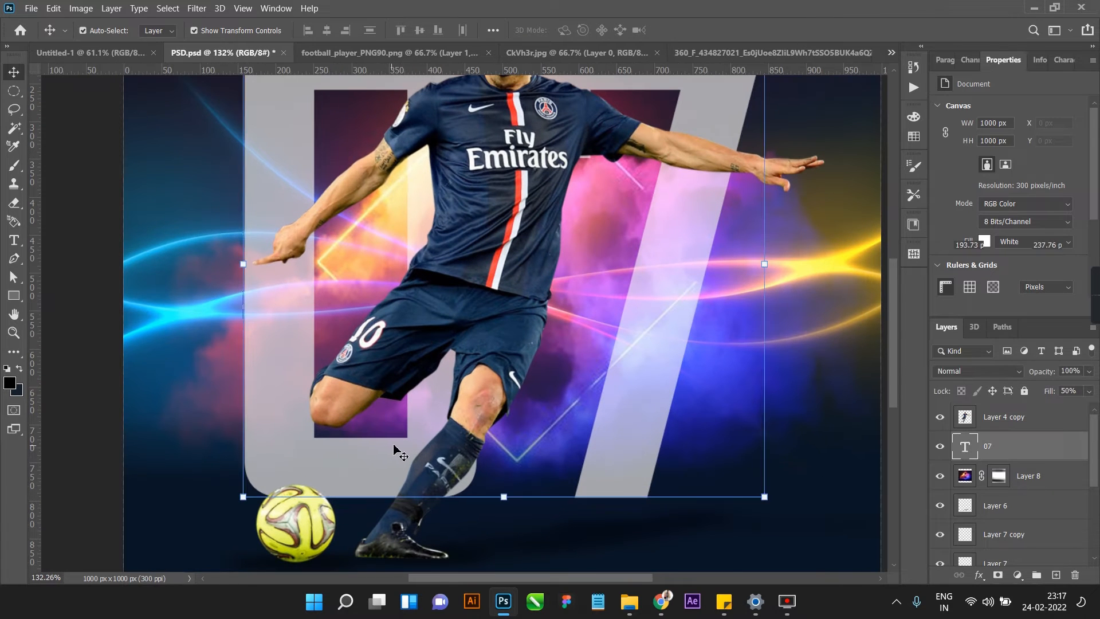
pyautogui.click(1010, 426)
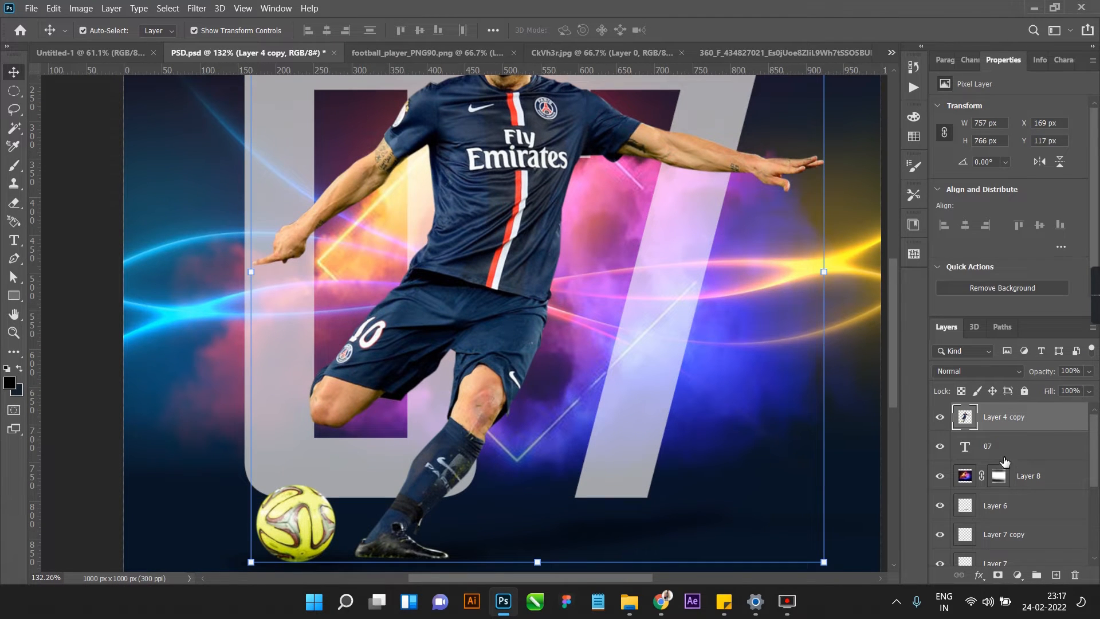
pyautogui.click(1060, 444)
pyautogui.click(1073, 394)
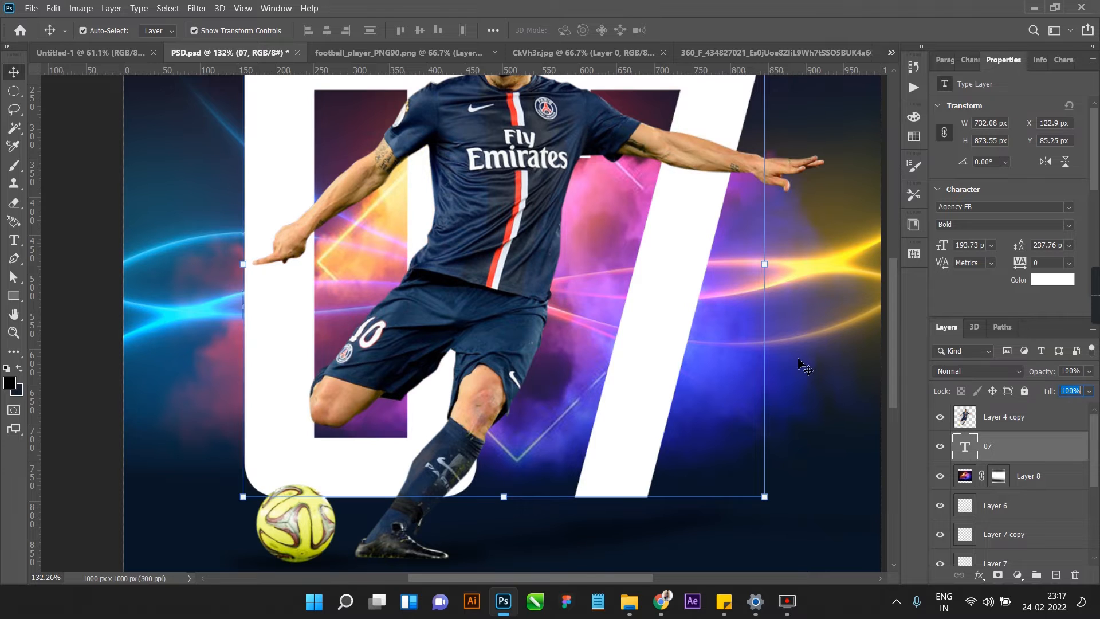
# - Reduce the fill of Layer 4 copy to 80% and reselect the 07 layer
pyautogui.click(1015, 421)
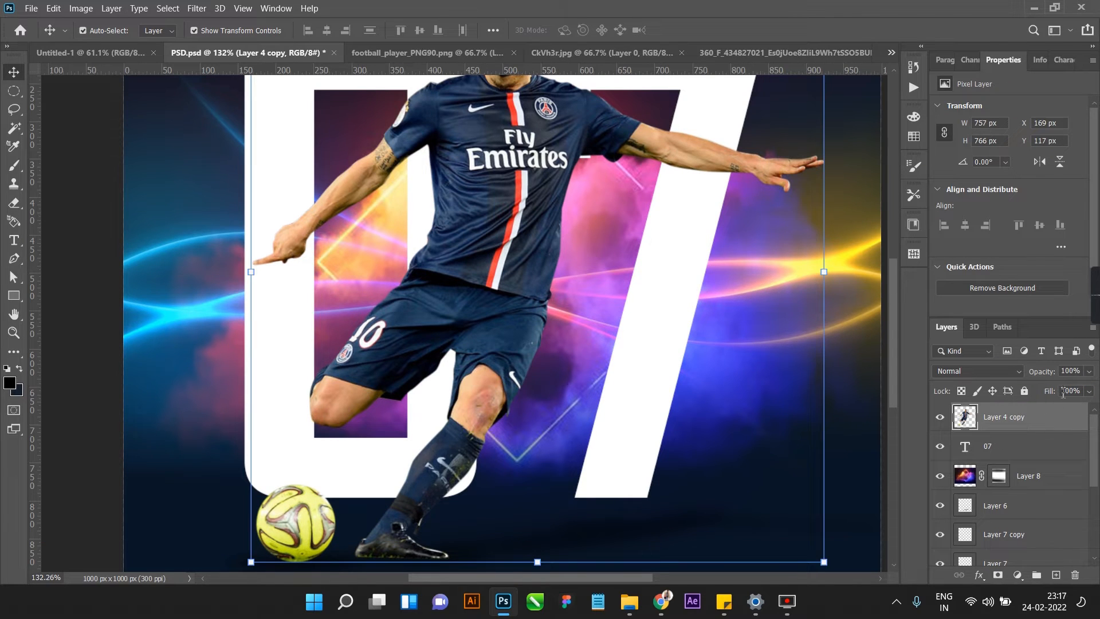
pyautogui.hotkey('shift', 'Down')
pyautogui.hotkey('shift', 'Down')
pyautogui.click(664, 379)
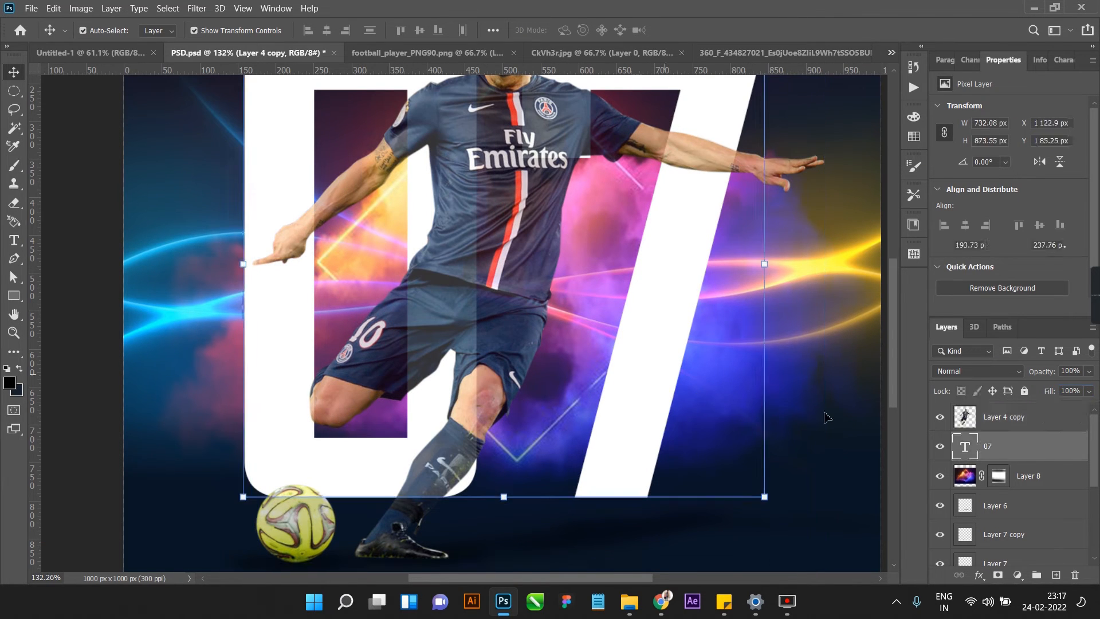
# - Add a layer mask to the 07 layer and activate the Brush tool for masking
pyautogui.click(999, 575)
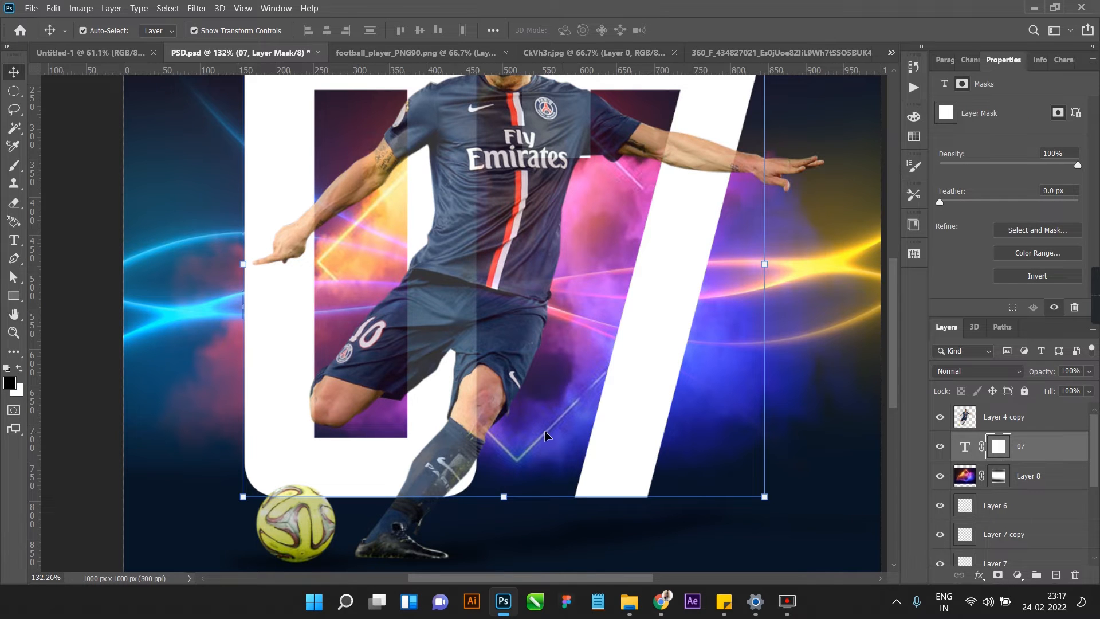
pyautogui.press('b')
pyautogui.scroll(4, 458, 417)
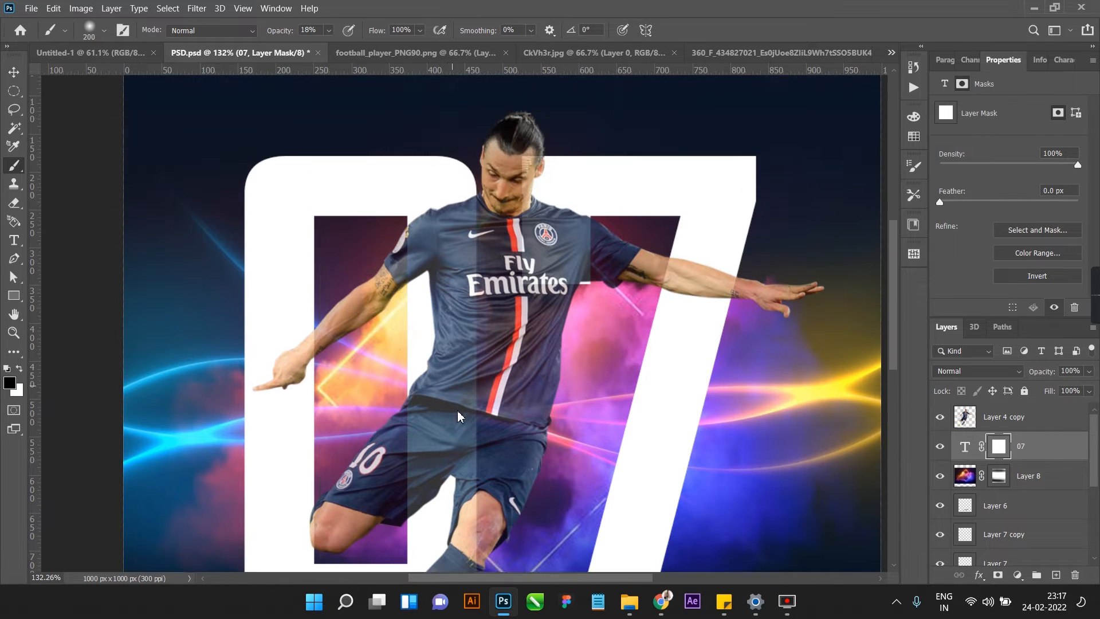
pyautogui.press('super')
pyautogui.press('super')
pyautogui.scroll(4, 437, 445)
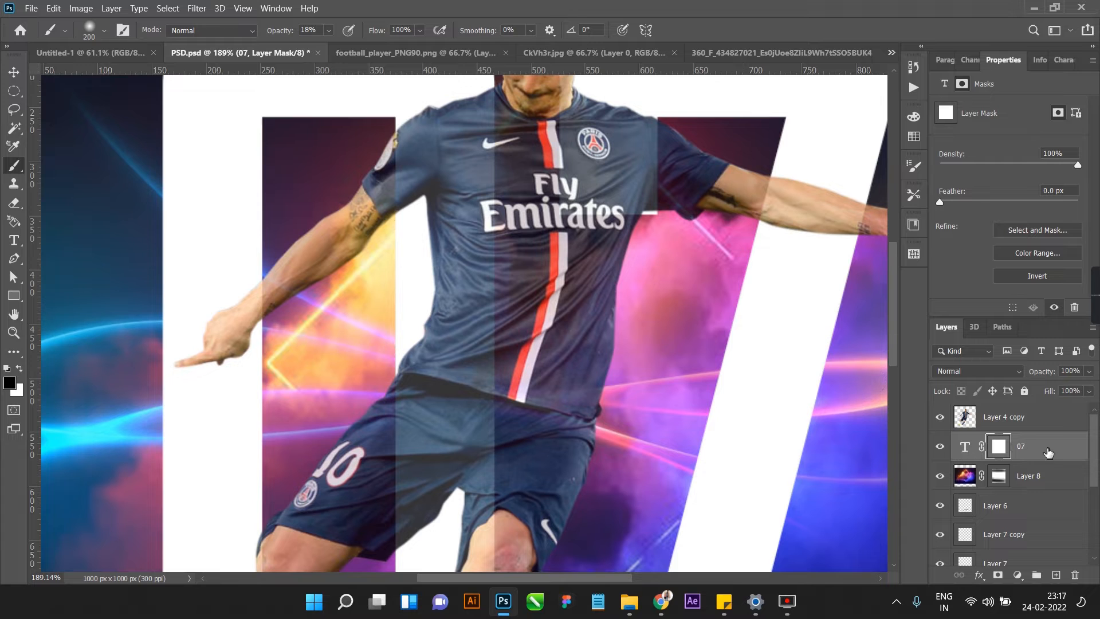
# - Move the 07 layer above Layer 4 copy and set its fill to 70%
pyautogui.moveTo(1048, 452); pyautogui.dragTo(1047, 414)
pyautogui.scroll(2, 455, 446)
pyautogui.scroll(-1, 657, 348)
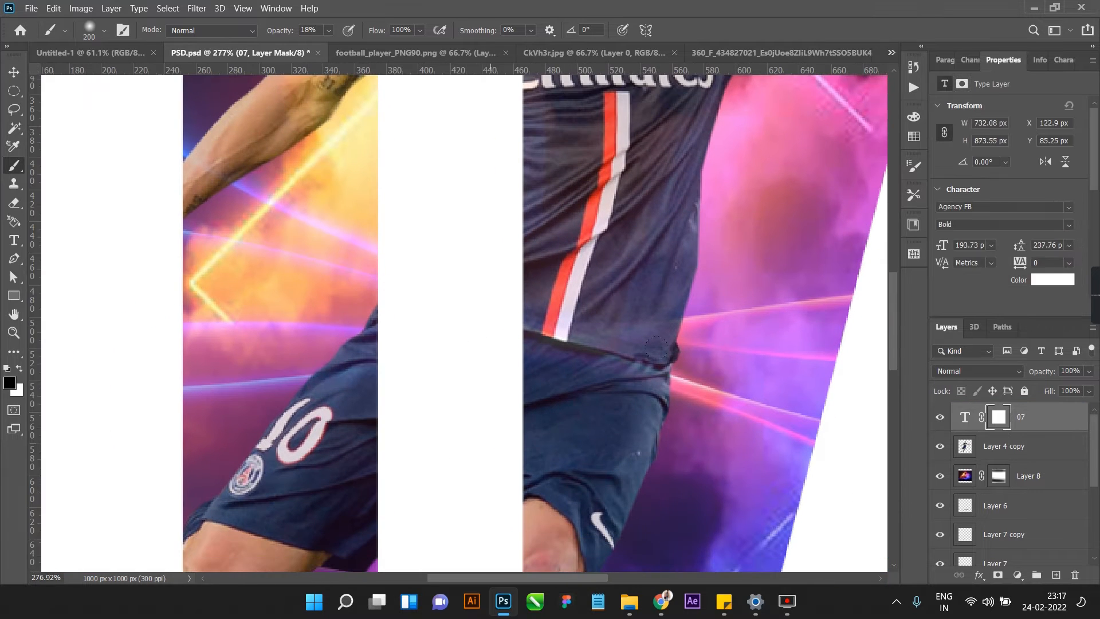
pyautogui.click(1068, 392)
pyautogui.write('70')
pyautogui.press('Return')
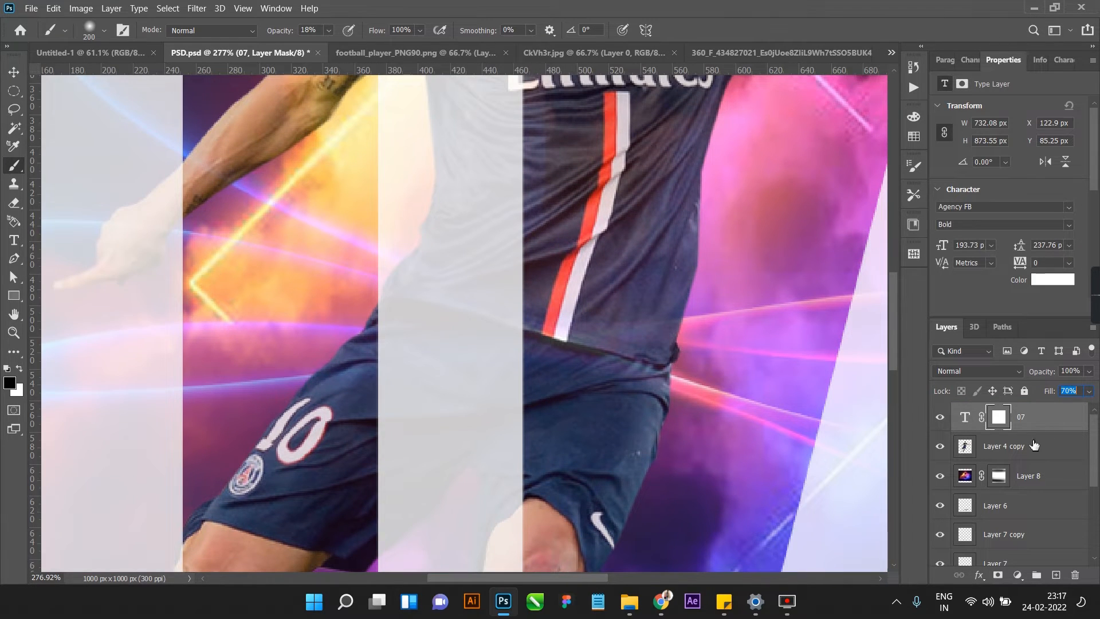
# - Restore the fill of Layer 4 copy to 100% and set the fill of the 07 layer to 40%
pyautogui.click(1009, 454)
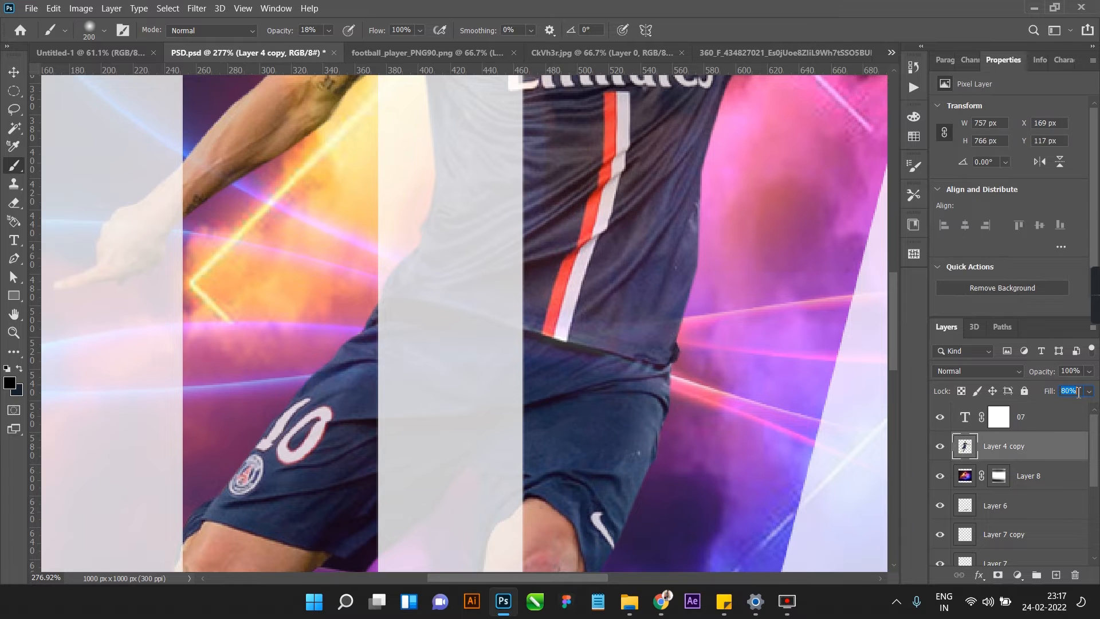
pyautogui.write('100')
pyautogui.press('Return')
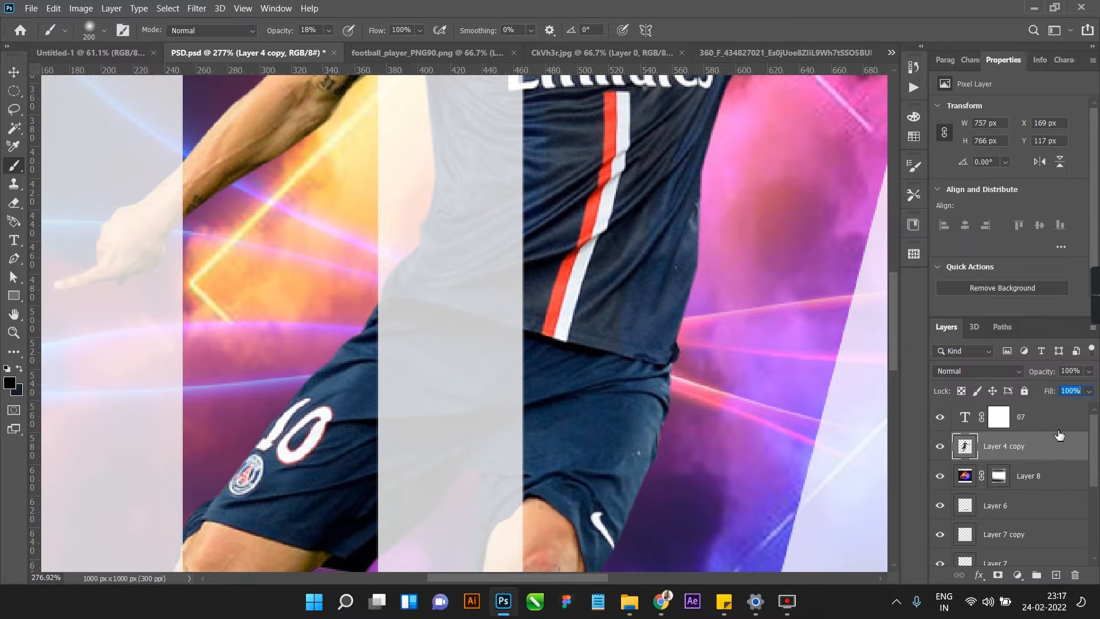
pyautogui.click(1048, 417)
pyautogui.click(1069, 392)
pyautogui.write('40')
pyautogui.press('Return')
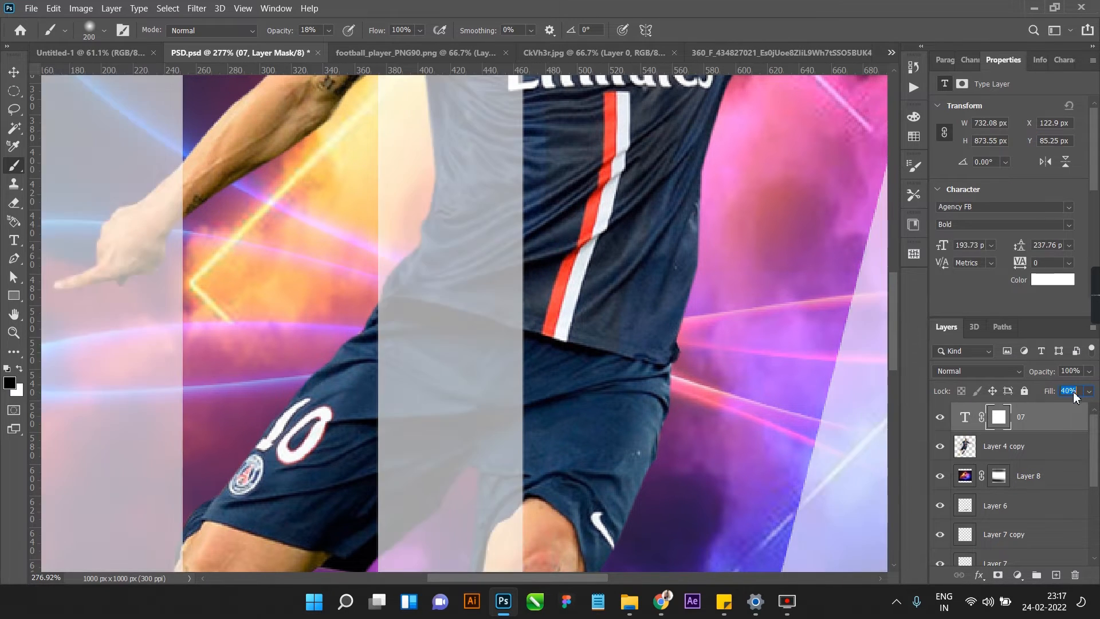
# - Target the 07 layer's mask and set the brush to 100% opacity at size 60
pyautogui.click(997, 422)
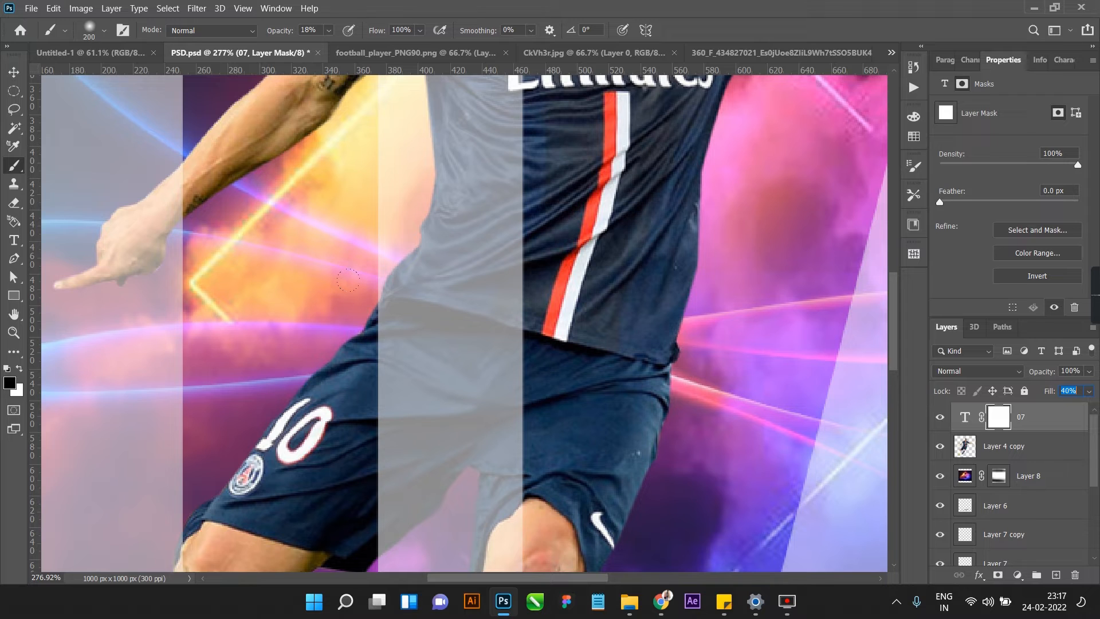
pyautogui.click(462, 392)
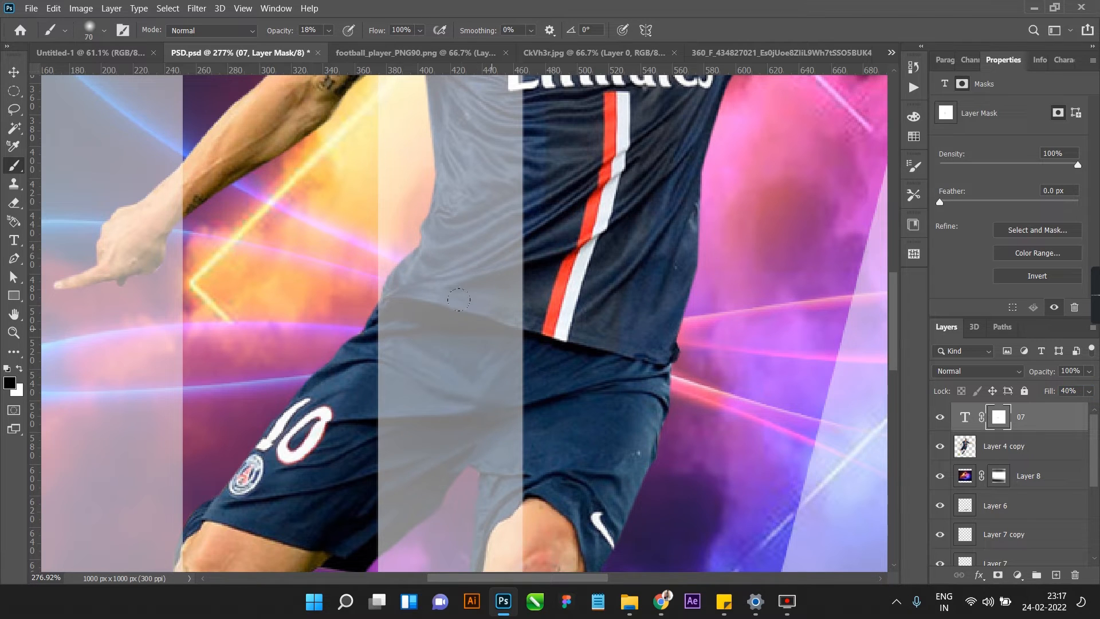
pyautogui.click(329, 30)
pyautogui.moveTo(330, 46); pyautogui.dragTo(397, 47)
pyautogui.click(104, 30)
pyautogui.click(733, 3)
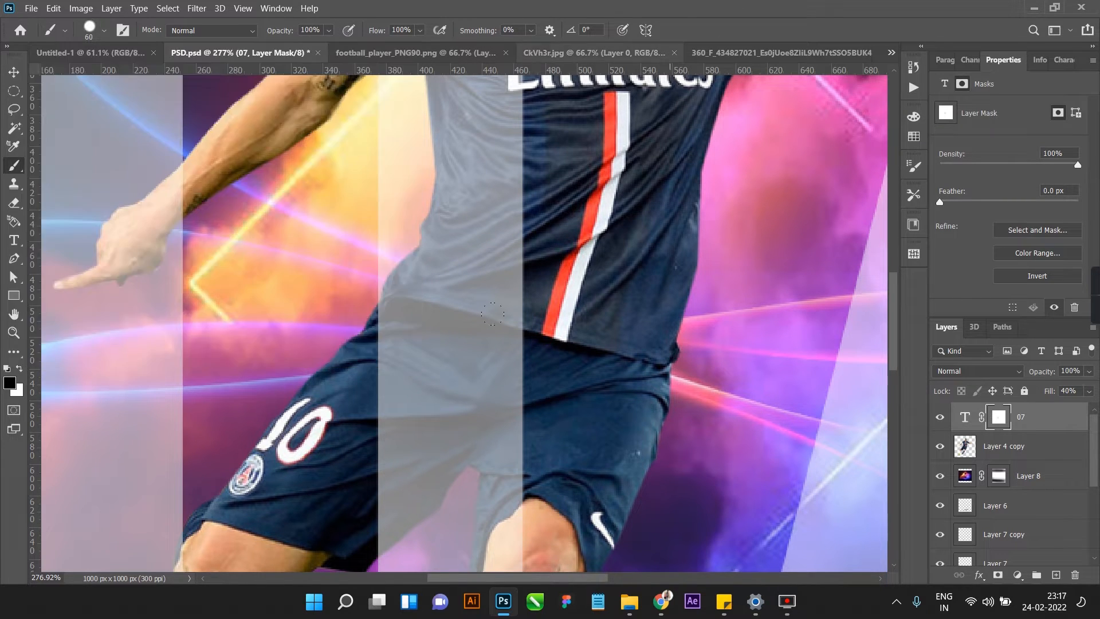
# - Paint black on the 07 mask to hide the 0 over the waist and upper part of the player's shorts
pyautogui.moveTo(515, 380)
pyautogui.mouseDown()
pyautogui.moveTo(403, 421)
pyautogui.moveTo(507, 340)
pyautogui.mouseUp()
pyautogui.moveTo(473, 300); pyautogui.dragTo(386, 357)
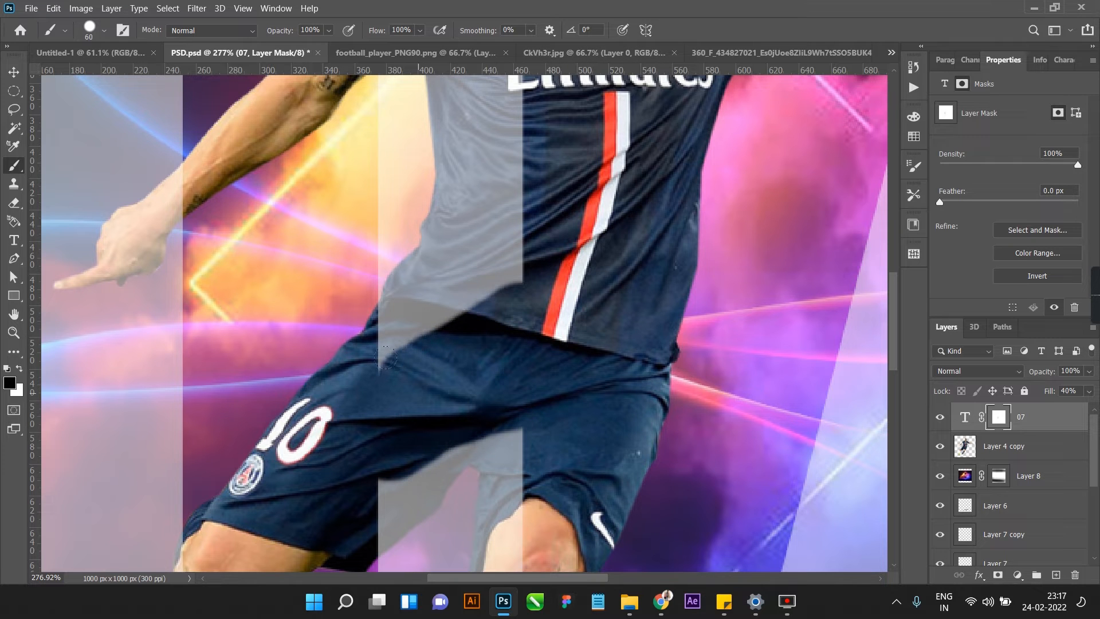
pyautogui.scroll(5, 467, 352)
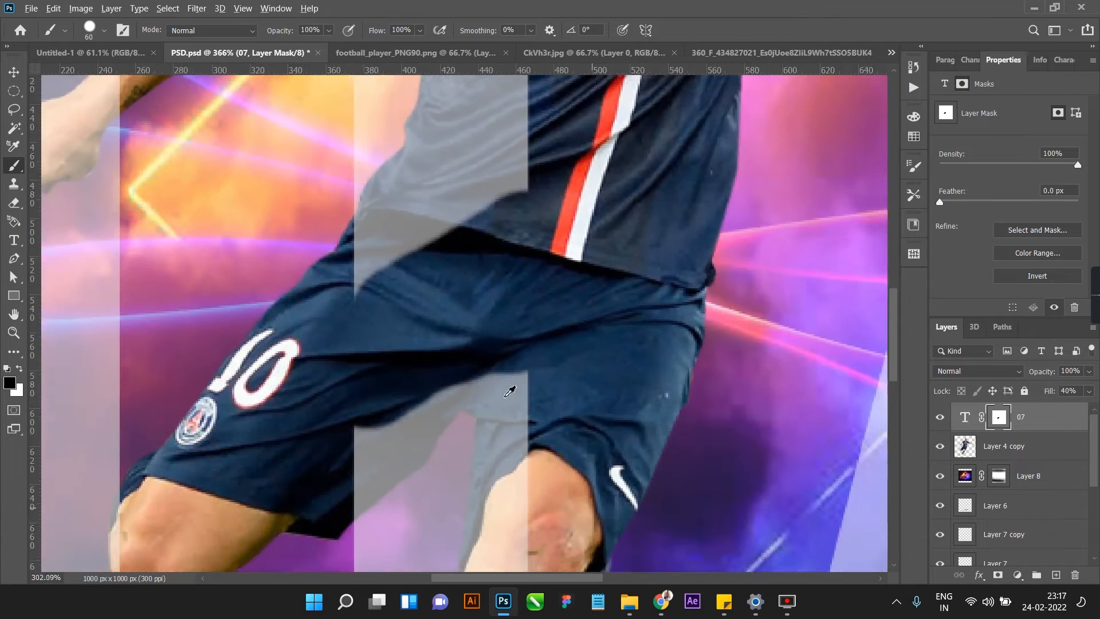
pyautogui.scroll(-6, 423, 310)
pyautogui.scroll(2, 417, 303)
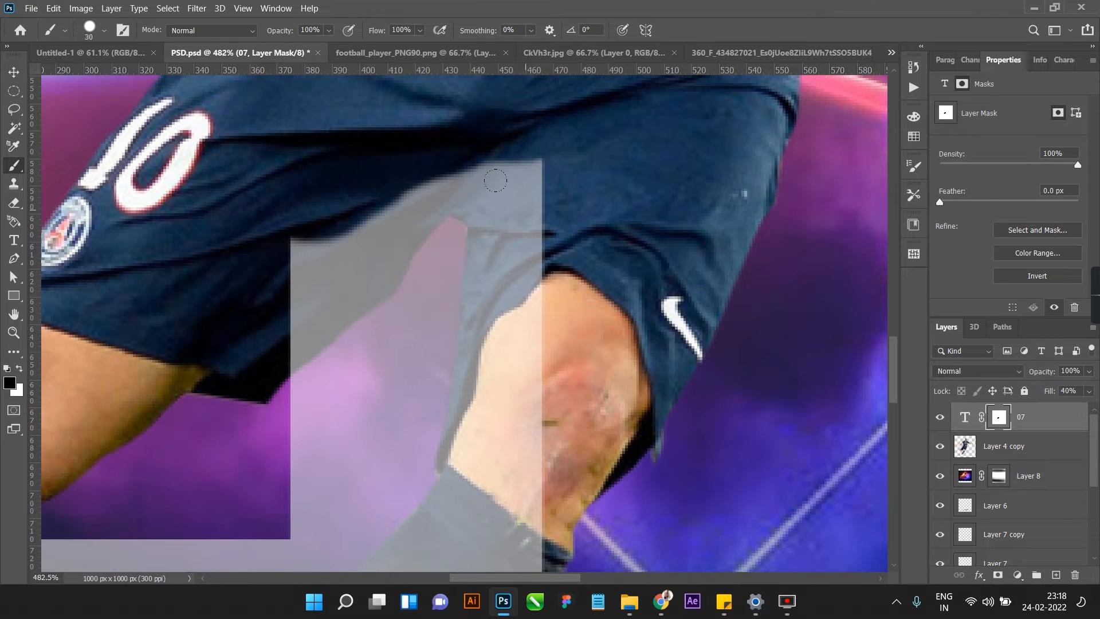
pyautogui.moveTo(440, 202)
pyautogui.mouseDown()
pyautogui.moveTo(392, 225)
pyautogui.moveTo(315, 305)
pyautogui.moveTo(255, 300)
pyautogui.moveTo(279, 299)
pyautogui.mouseUp()
pyautogui.moveTo(295, 356); pyautogui.dragTo(409, 270)
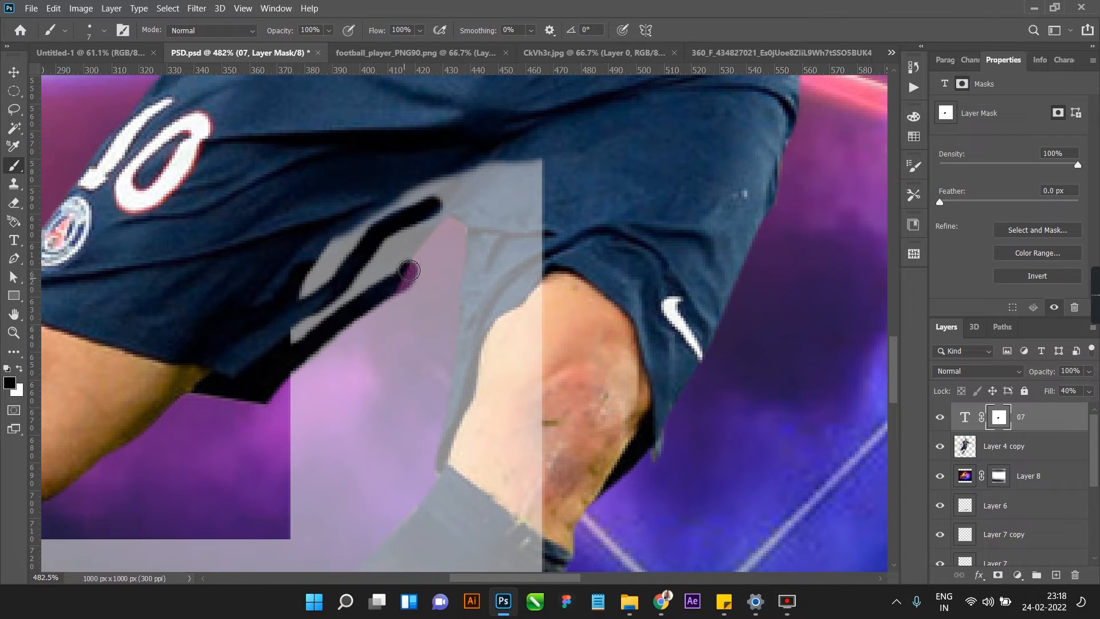
pyautogui.hotkey('ctrl', 'z')
pyautogui.hotkey('ctrl', 'z')
# - Mask the 0 off the inner lower edge of the shorts on the raised leg
pyautogui.moveTo(321, 309)
pyautogui.mouseDown()
pyautogui.moveTo(360, 259)
pyautogui.moveTo(317, 252)
pyautogui.moveTo(359, 203)
pyautogui.moveTo(303, 245)
pyautogui.mouseUp()
pyautogui.moveTo(367, 224)
pyautogui.mouseDown()
pyautogui.moveTo(450, 202)
pyautogui.moveTo(471, 174)
pyautogui.moveTo(417, 209)
pyautogui.moveTo(378, 213)
pyautogui.moveTo(409, 192)
pyautogui.mouseUp()
pyautogui.scroll(3, 330, 268)
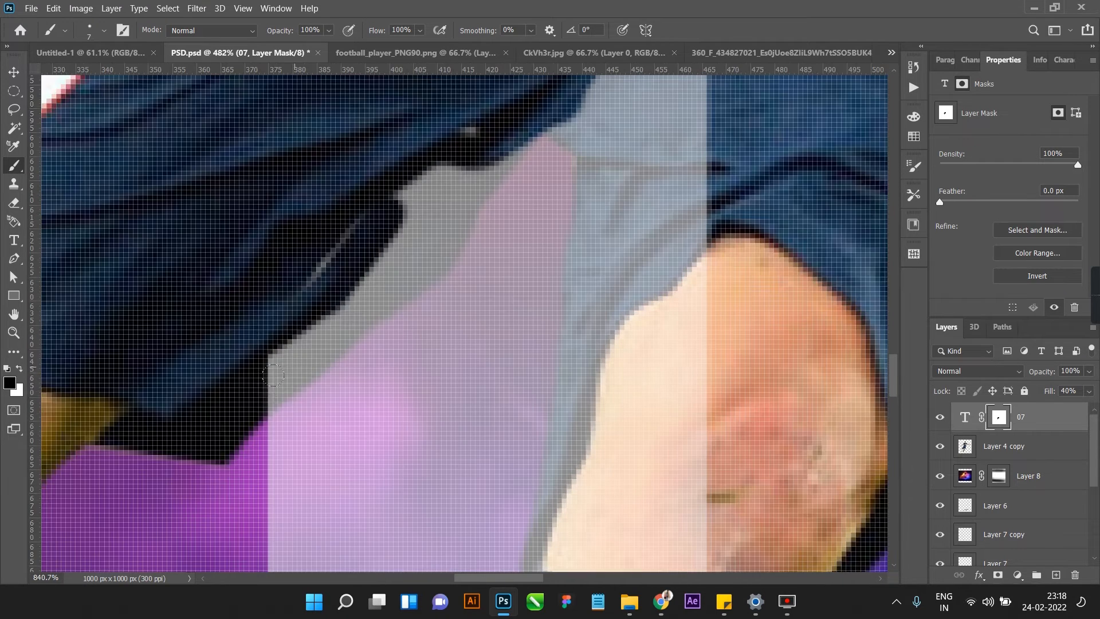
pyautogui.moveTo(275, 379)
pyautogui.mouseDown()
pyautogui.moveTo(477, 470)
pyautogui.moveTo(510, 504)
pyautogui.mouseUp()
pyautogui.hotkey('ctrl', 'z')
pyautogui.moveTo(272, 375)
pyautogui.mouseDown()
pyautogui.moveTo(284, 361)
pyautogui.moveTo(271, 395)
pyautogui.moveTo(327, 325)
pyautogui.moveTo(430, 261)
pyautogui.moveTo(510, 158)
pyautogui.moveTo(444, 137)
pyautogui.mouseUp()
pyautogui.moveTo(449, 174)
pyautogui.mouseDown()
pyautogui.moveTo(369, 263)
pyautogui.moveTo(377, 200)
pyautogui.moveTo(269, 325)
pyautogui.mouseUp()
# - Mask the 0 off the crotch of the shorts and along the standing leg's edge down to the sock top
pyautogui.scroll(-10, 311, 294)
pyautogui.scroll(10, 413, 228)
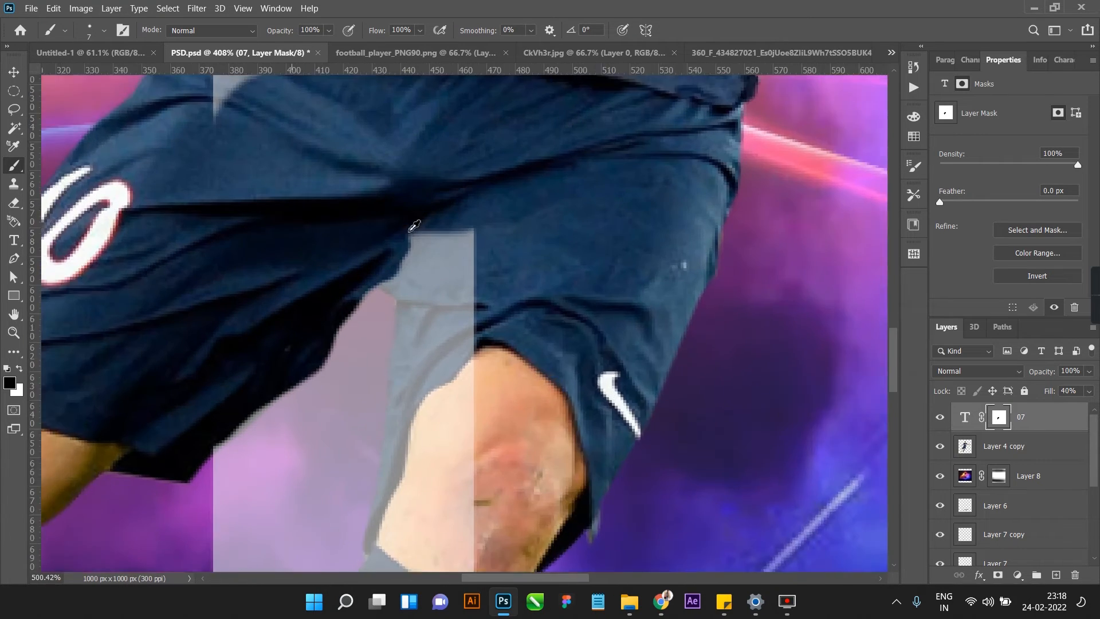
pyautogui.moveTo(373, 259)
pyautogui.mouseDown()
pyautogui.moveTo(500, 257)
pyautogui.moveTo(380, 278)
pyautogui.moveTo(399, 304)
pyautogui.moveTo(384, 308)
pyautogui.moveTo(407, 318)
pyautogui.moveTo(468, 268)
pyautogui.moveTo(499, 272)
pyautogui.moveTo(398, 282)
pyautogui.moveTo(494, 351)
pyautogui.mouseUp()
pyautogui.scroll(-8, 494, 350)
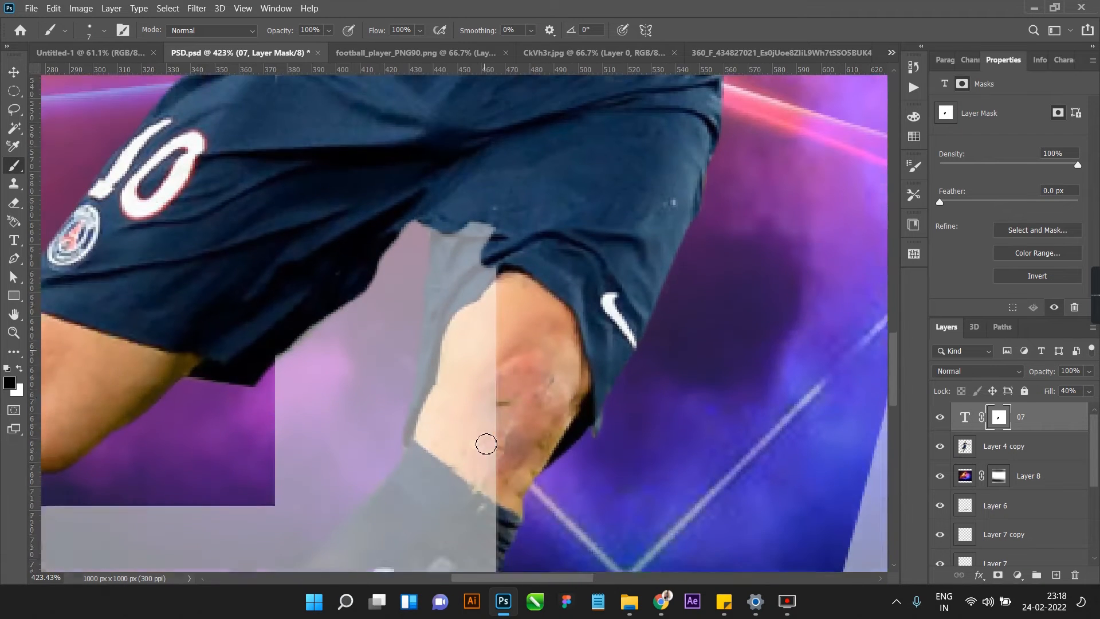
pyautogui.scroll(6, 496, 437)
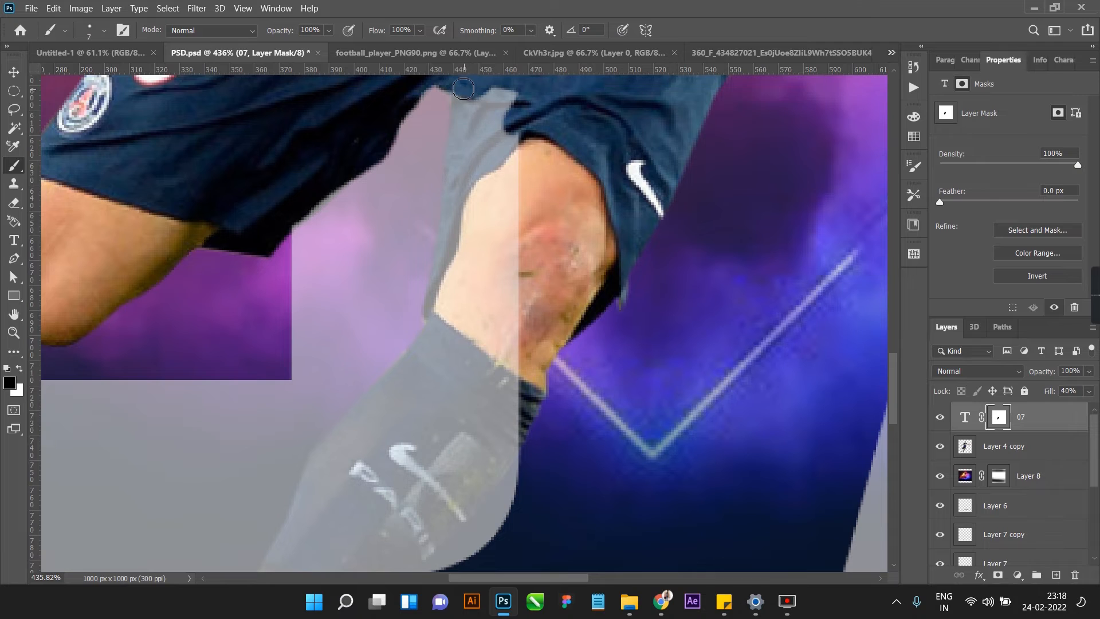
pyautogui.moveTo(462, 108)
pyautogui.mouseDown()
pyautogui.moveTo(427, 376)
pyautogui.moveTo(482, 325)
pyautogui.moveTo(513, 325)
pyautogui.moveTo(495, 373)
pyautogui.moveTo(522, 219)
pyautogui.moveTo(511, 247)
pyautogui.moveTo(554, 297)
pyautogui.mouseUp()
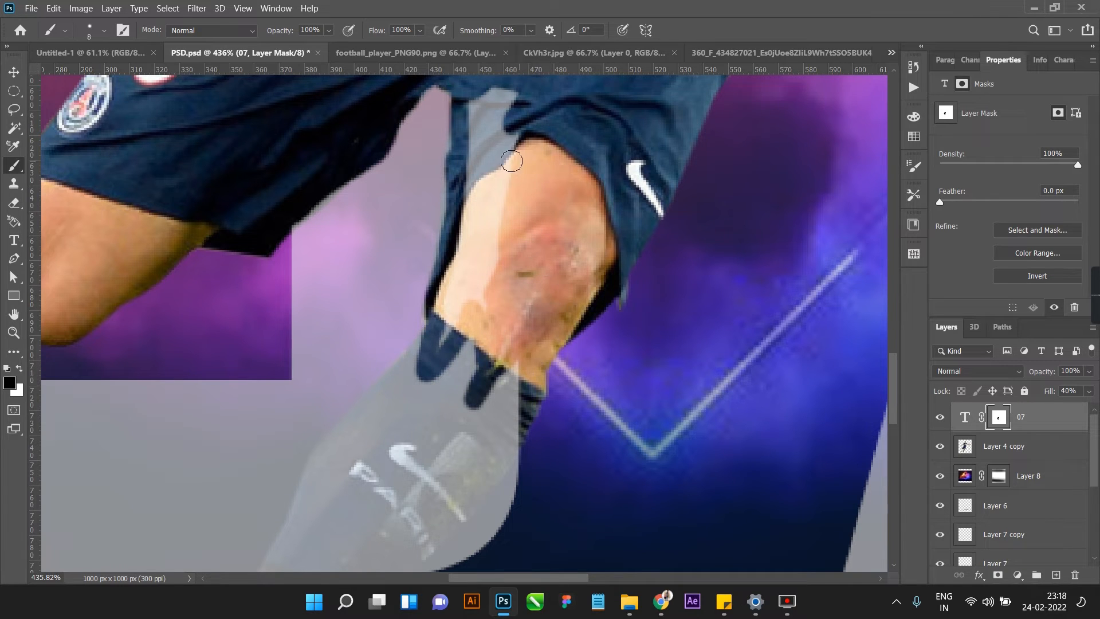
# - Mask the 0 along the front edge of the standing leg's sock from ankle to knee with a size 6 brush
pyautogui.scroll(-3, 449, 376)
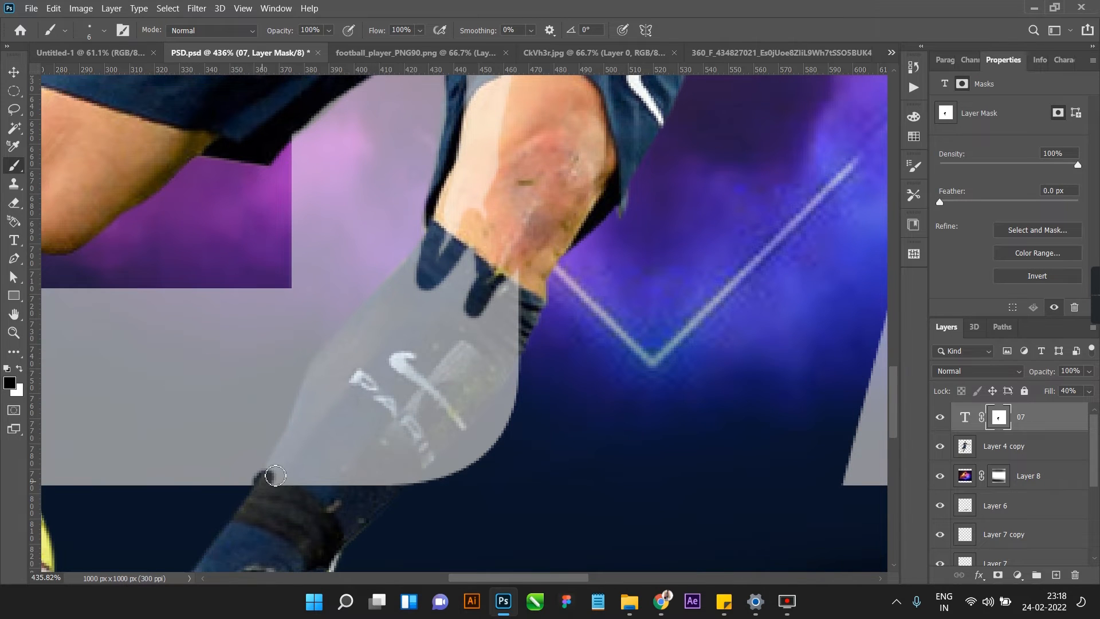
pyautogui.moveTo(263, 494); pyautogui.dragTo(267, 489)
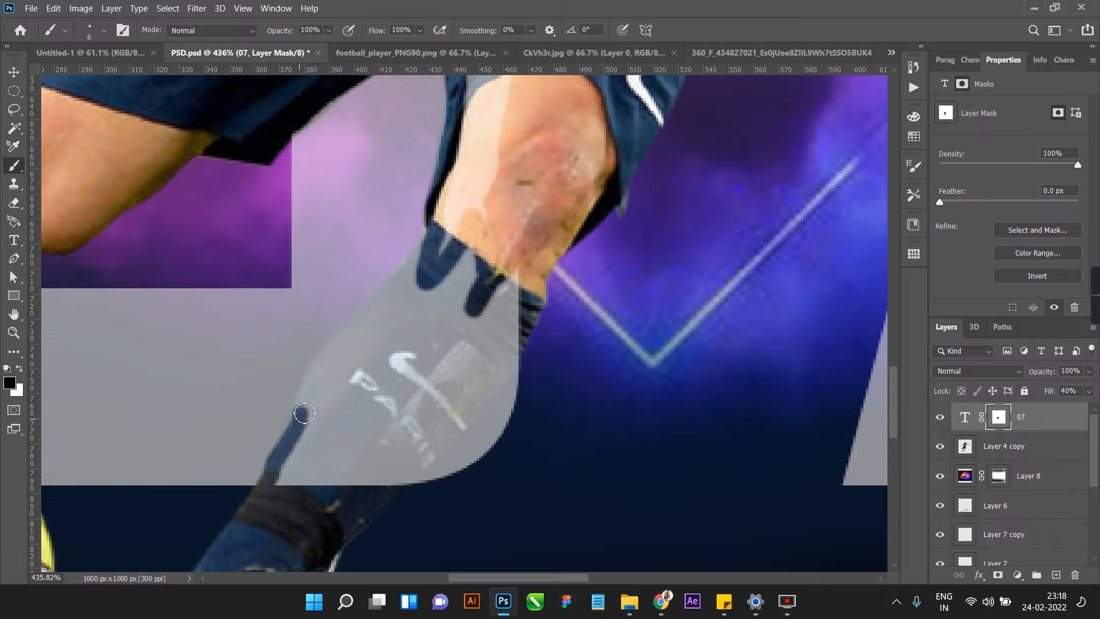
pyautogui.moveTo(328, 358); pyautogui.dragTo(351, 336)
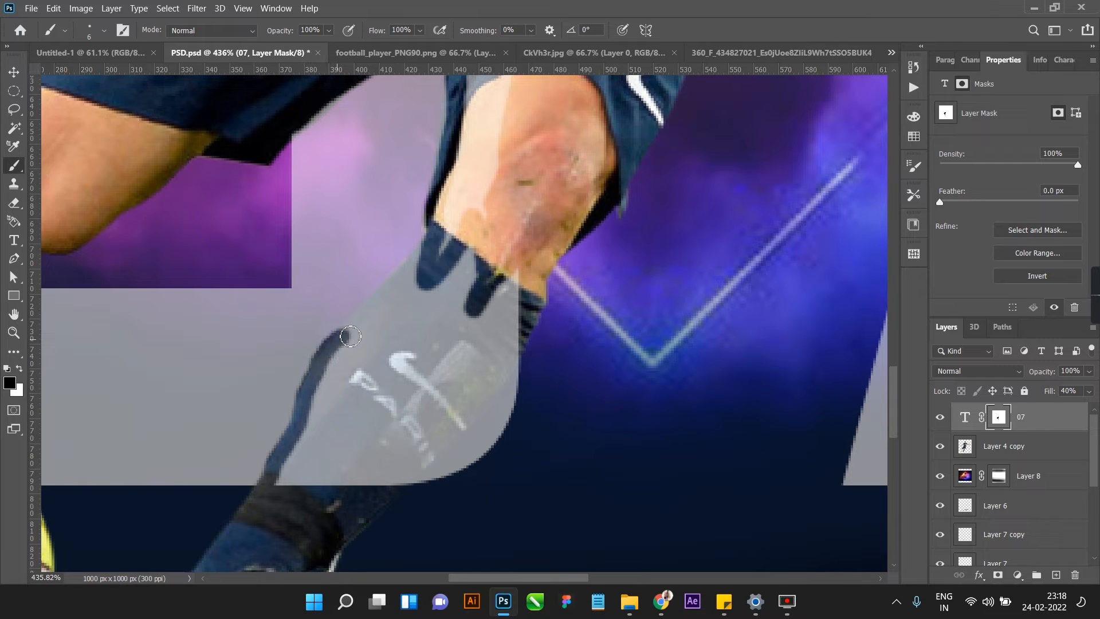
pyautogui.moveTo(385, 300); pyautogui.dragTo(429, 250)
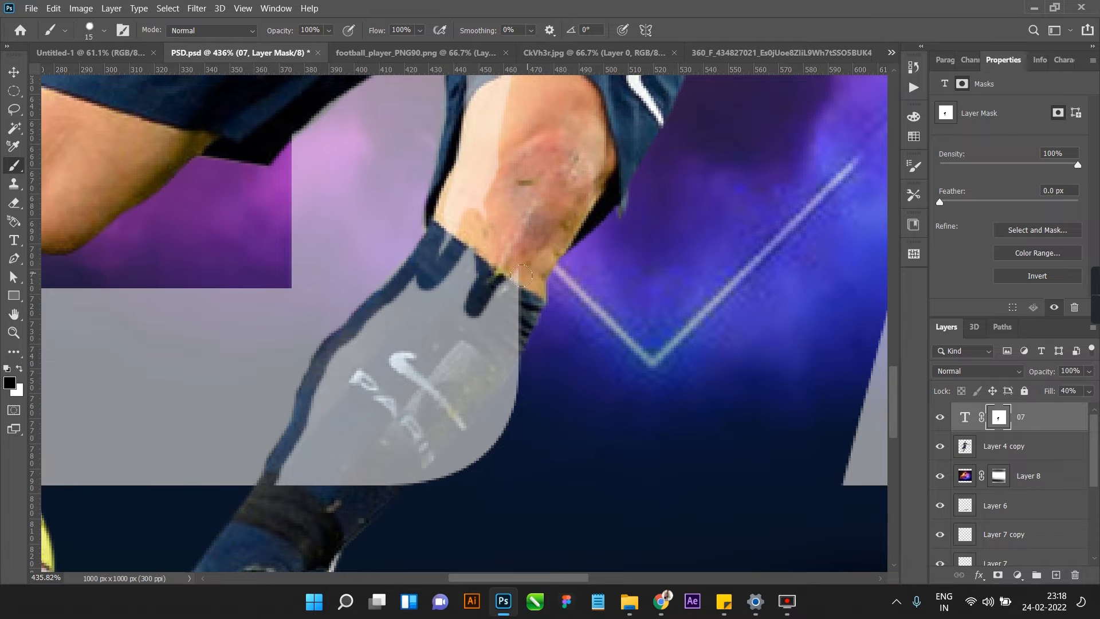
# - Enlarge the brush to size 30 and mask the 0 off the middle of the standing leg's sock
pyautogui.press(']')
pyautogui.press(']')
pyautogui.press(']')
pyautogui.moveTo(507, 304)
pyautogui.mouseDown()
pyautogui.moveTo(467, 424)
pyautogui.moveTo(305, 476)
pyautogui.mouseUp()
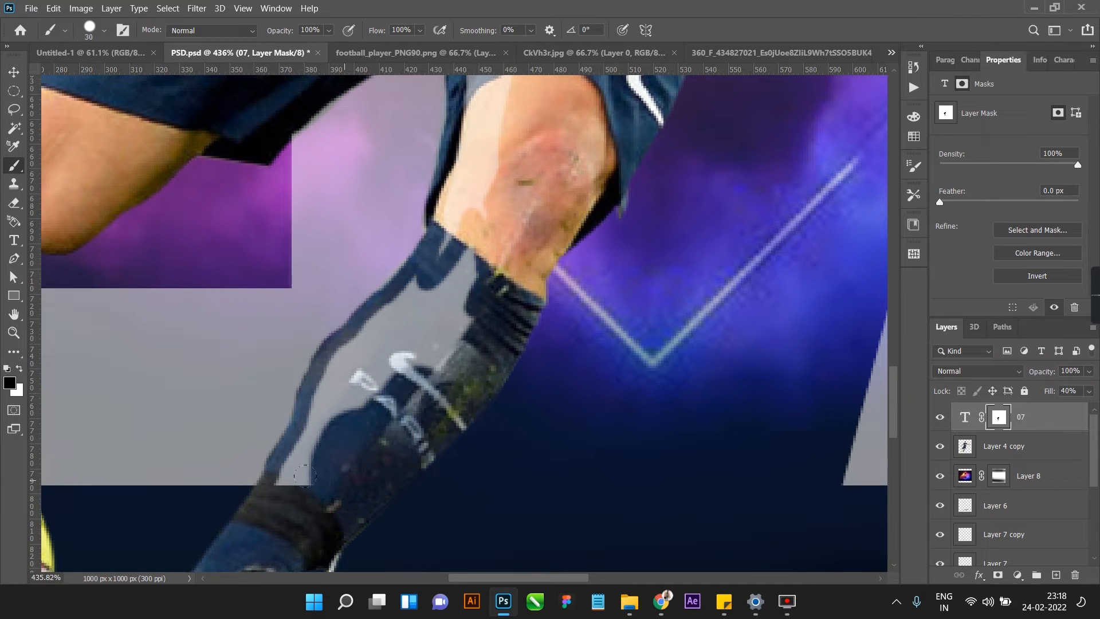
pyautogui.hotkey('ctrl', 'z')
pyautogui.moveTo(459, 235)
pyautogui.mouseDown()
pyautogui.moveTo(479, 330)
pyautogui.moveTo(395, 453)
pyautogui.moveTo(295, 476)
pyautogui.moveTo(315, 401)
pyautogui.moveTo(384, 336)
pyautogui.moveTo(412, 284)
pyautogui.moveTo(352, 361)
pyautogui.moveTo(397, 281)
pyautogui.mouseUp()
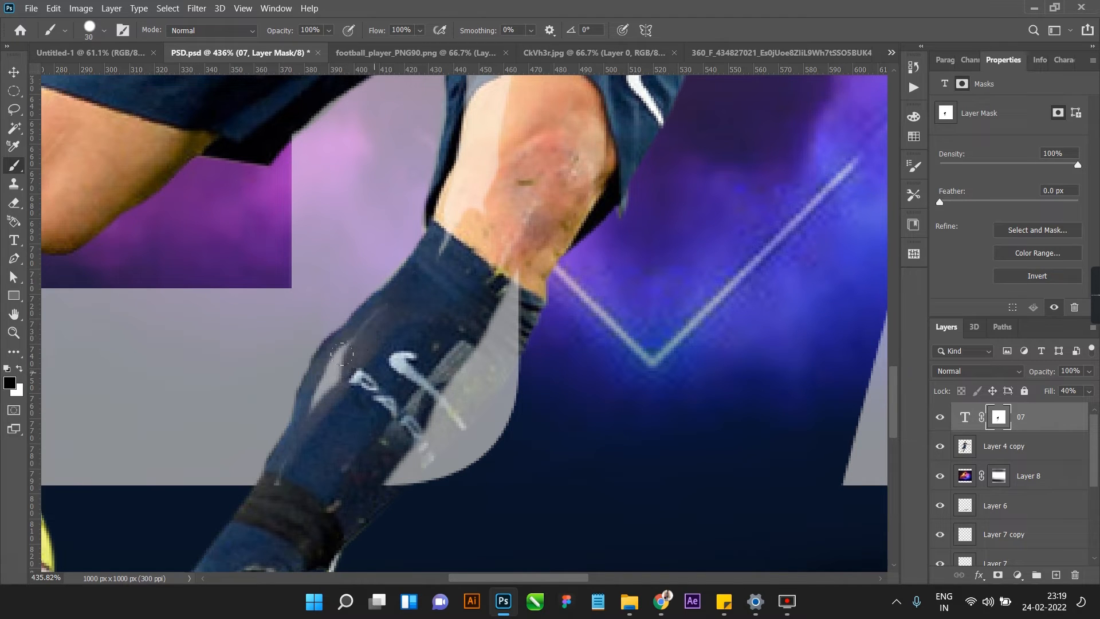
pyautogui.moveTo(342, 355); pyautogui.dragTo(343, 336)
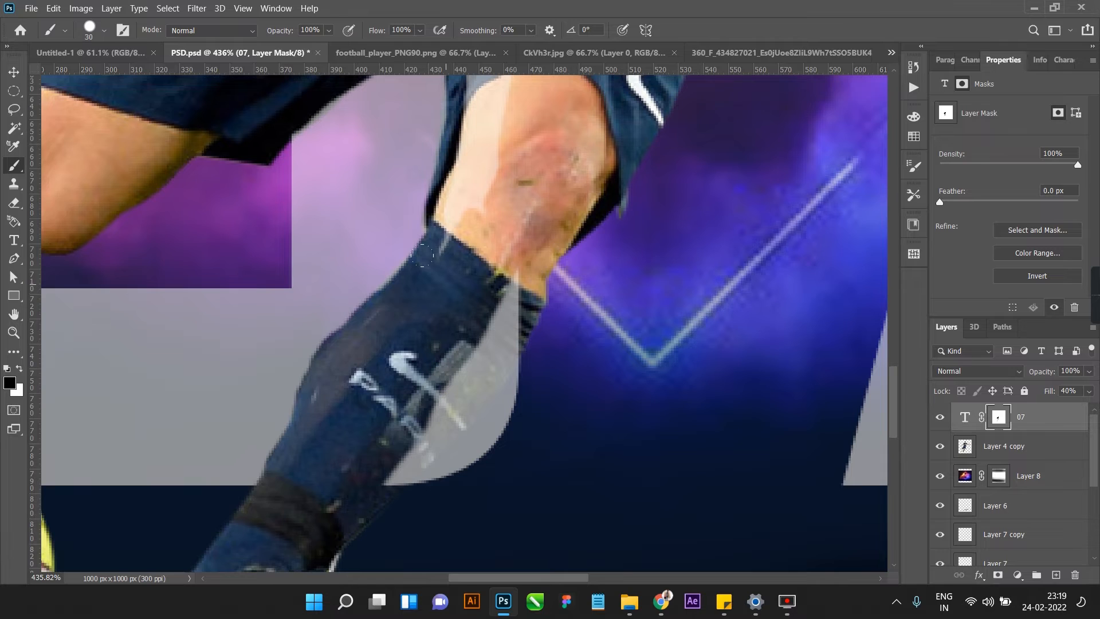
# - Mask the remaining 0 off the standing leg's shorts, knee and back of the sock
pyautogui.scroll(2, 512, 142)
pyautogui.moveTo(510, 121)
pyautogui.mouseDown()
pyautogui.moveTo(497, 167)
pyautogui.moveTo(475, 98)
pyautogui.moveTo(479, 261)
pyautogui.moveTo(451, 277)
pyautogui.moveTo(459, 455)
pyautogui.moveTo(499, 418)
pyautogui.moveTo(481, 458)
pyautogui.moveTo(453, 475)
pyautogui.moveTo(421, 421)
pyautogui.moveTo(484, 381)
pyautogui.mouseUp()
pyautogui.scroll(-2, 412, 424)
pyautogui.scroll(-1, 411, 425)
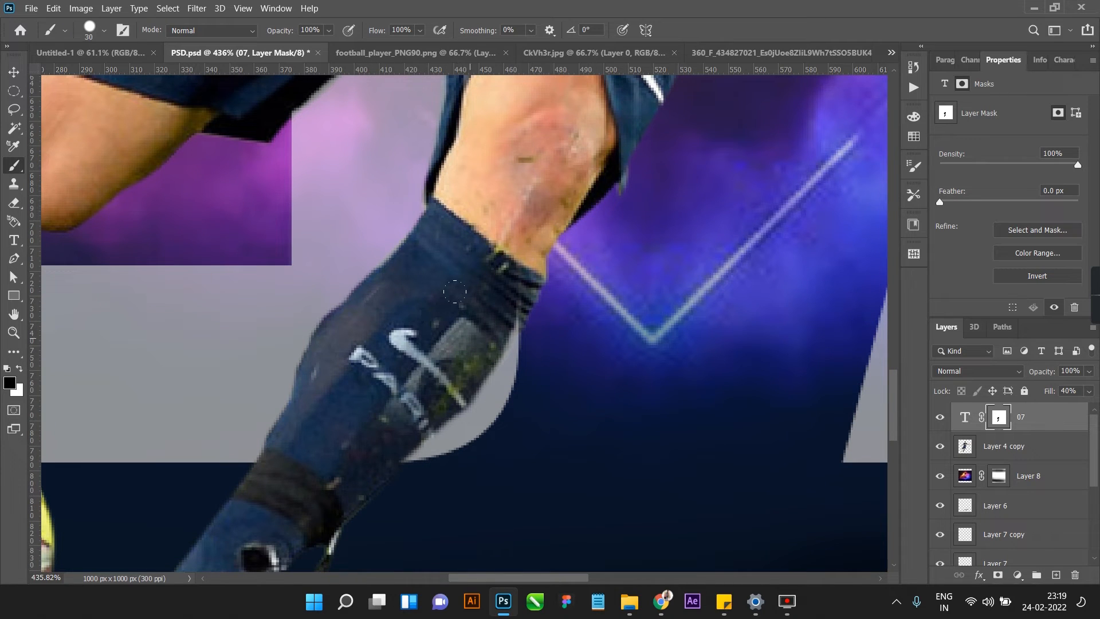
# - Mask the 0 off the hem and lower front of the player's shirt
pyautogui.scroll(-8, 404, 344)
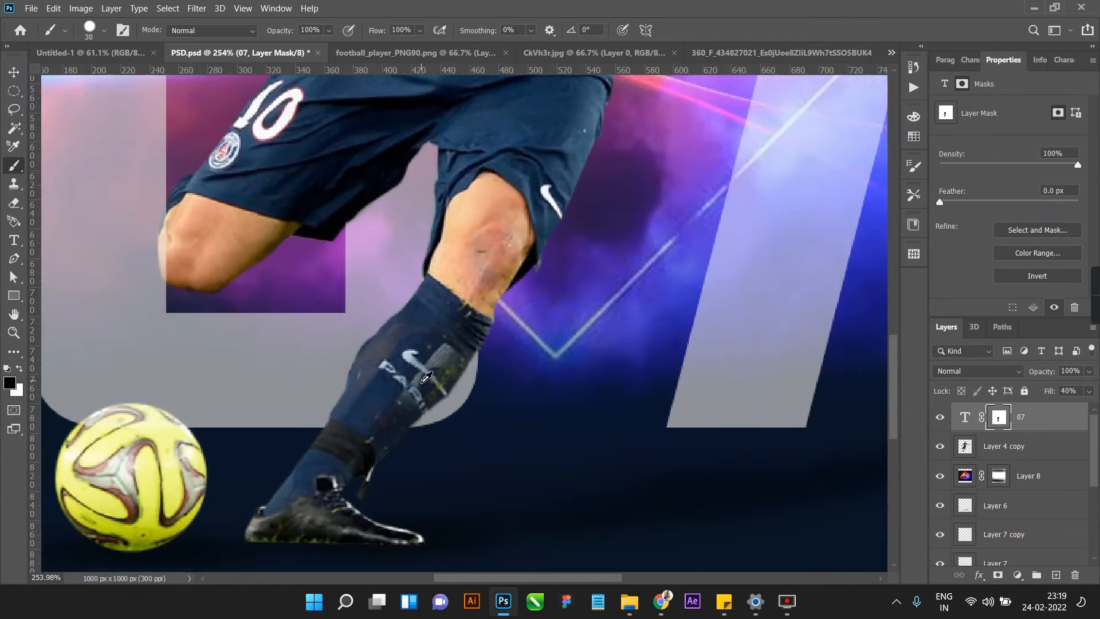
pyautogui.scroll(12, 438, 322)
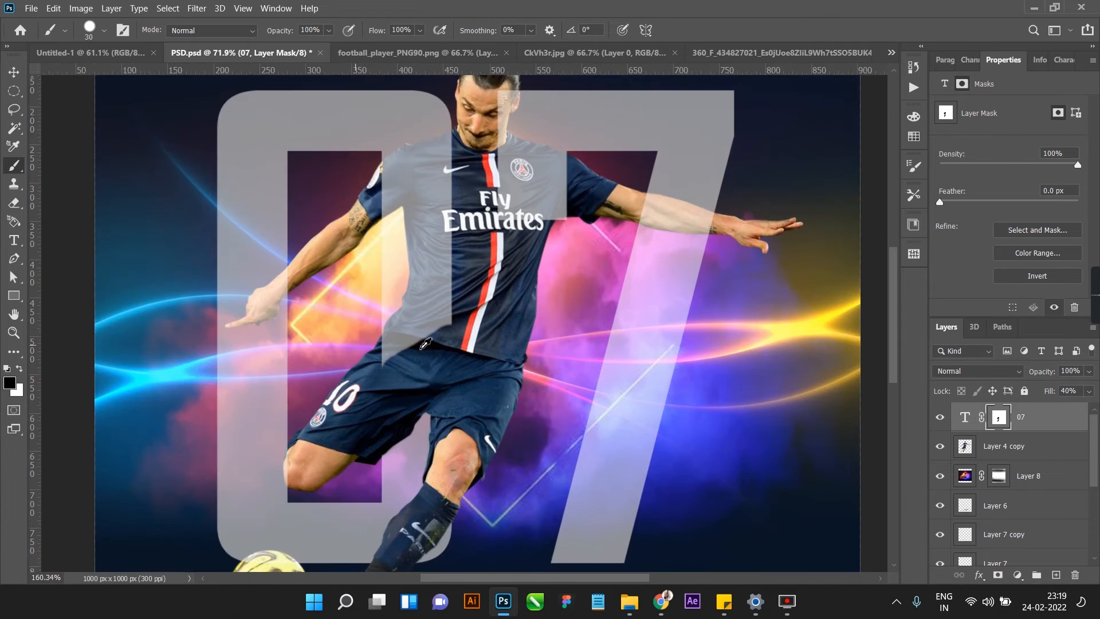
pyautogui.moveTo(491, 283)
pyautogui.mouseDown()
pyautogui.moveTo(339, 409)
pyautogui.moveTo(440, 263)
pyautogui.moveTo(482, 235)
pyautogui.moveTo(443, 288)
pyautogui.mouseUp()
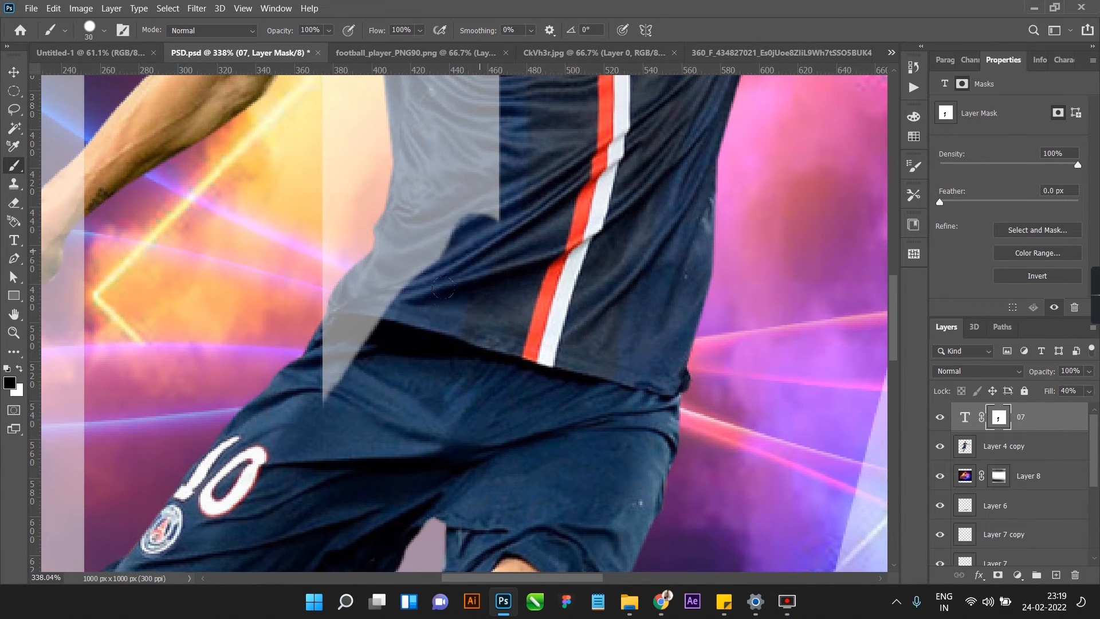
pyautogui.scroll(-7, 444, 356)
pyautogui.scroll(8, 540, 227)
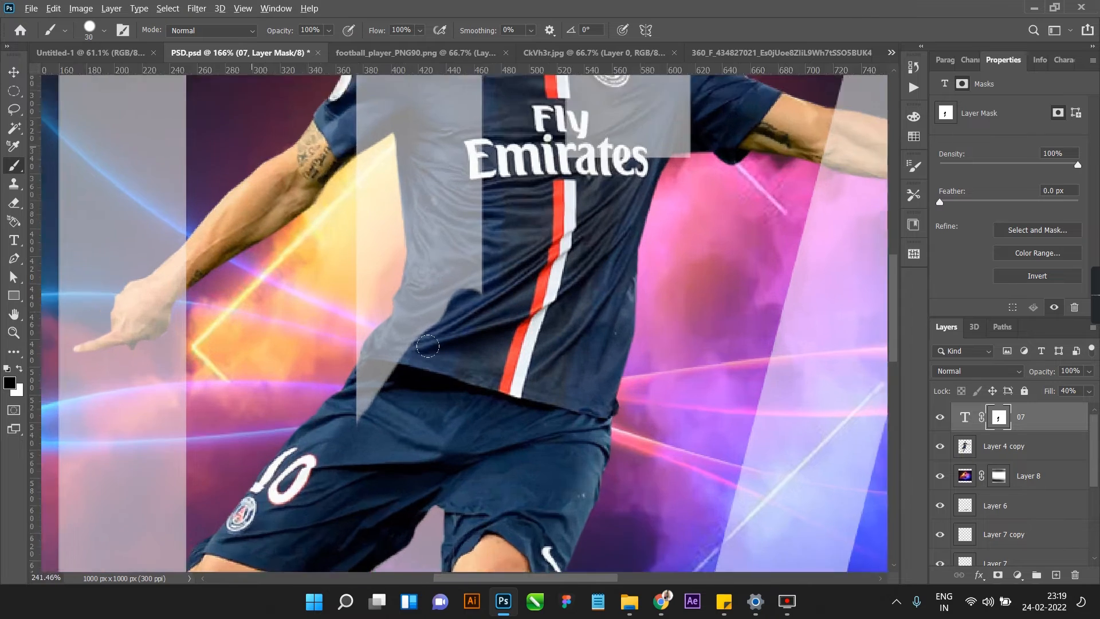
pyautogui.moveTo(402, 343)
pyautogui.mouseDown()
pyautogui.moveTo(312, 456)
pyautogui.moveTo(493, 187)
pyautogui.mouseUp()
# - Mask the 0 off the shirt's chest, upper torso and the sleeve of the pointing arm
pyautogui.scroll(-3, 495, 327)
pyautogui.moveTo(509, 427)
pyautogui.mouseDown()
pyautogui.moveTo(495, 224)
pyautogui.moveTo(502, 173)
pyautogui.moveTo(496, 190)
pyautogui.moveTo(363, 270)
pyautogui.moveTo(443, 192)
pyautogui.moveTo(481, 183)
pyautogui.moveTo(463, 299)
pyautogui.moveTo(464, 463)
pyautogui.moveTo(455, 432)
pyautogui.moveTo(470, 322)
pyautogui.moveTo(481, 430)
pyautogui.moveTo(443, 264)
pyautogui.moveTo(448, 287)
pyautogui.moveTo(426, 261)
pyautogui.moveTo(392, 265)
pyautogui.mouseUp()
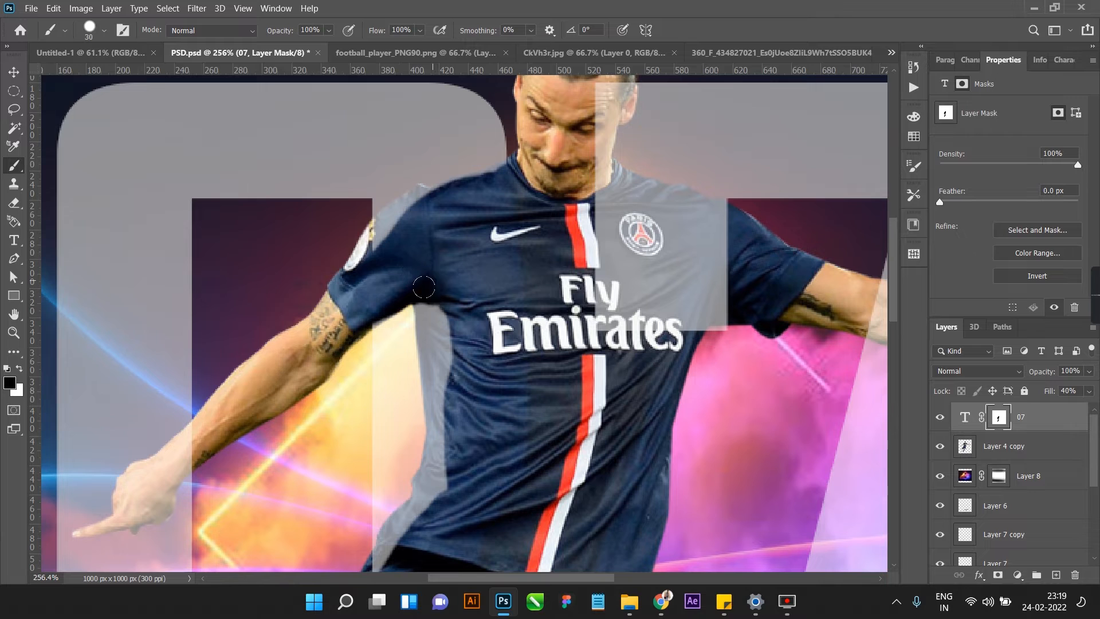
pyautogui.moveTo(424, 288)
pyautogui.mouseDown()
pyautogui.moveTo(444, 462)
pyautogui.moveTo(504, 517)
pyautogui.moveTo(498, 526)
pyautogui.moveTo(494, 466)
pyautogui.moveTo(425, 494)
pyautogui.moveTo(388, 483)
pyautogui.moveTo(382, 458)
pyautogui.moveTo(382, 474)
pyautogui.moveTo(392, 434)
pyautogui.moveTo(389, 443)
pyautogui.moveTo(424, 403)
pyautogui.mouseUp()
# - Clean up the mask along the shirt's side edge below the pointing arm, from the underarm to the hem
pyautogui.scroll(-3, 488, 466)
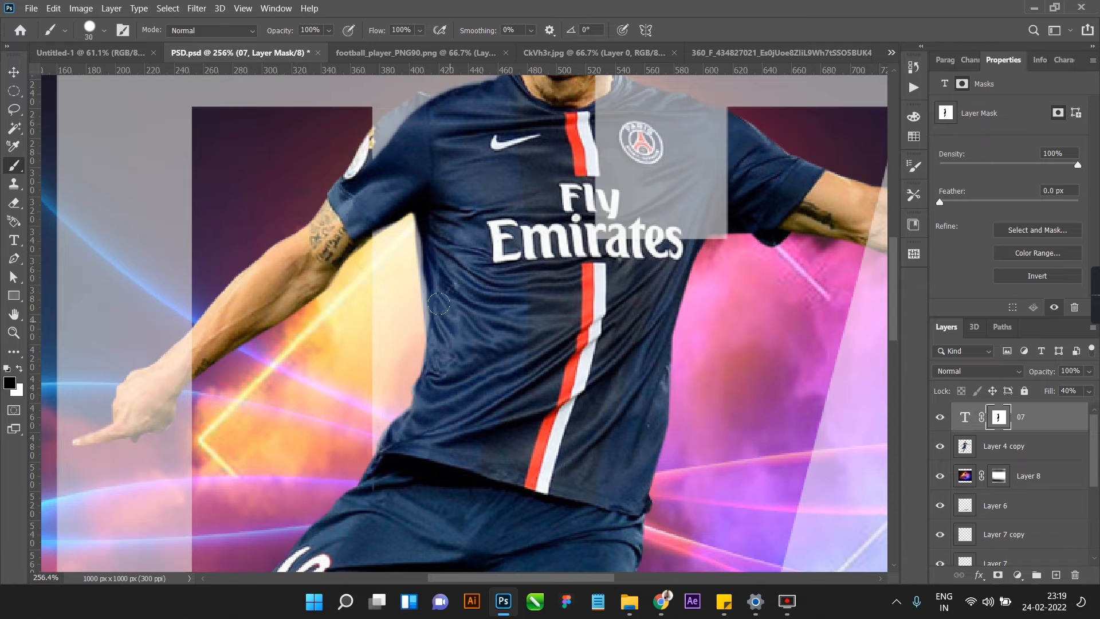
pyautogui.moveTo(438, 303); pyautogui.dragTo(424, 275)
pyautogui.hotkey('ctrl', 'z')
pyautogui.scroll(4, 435, 403)
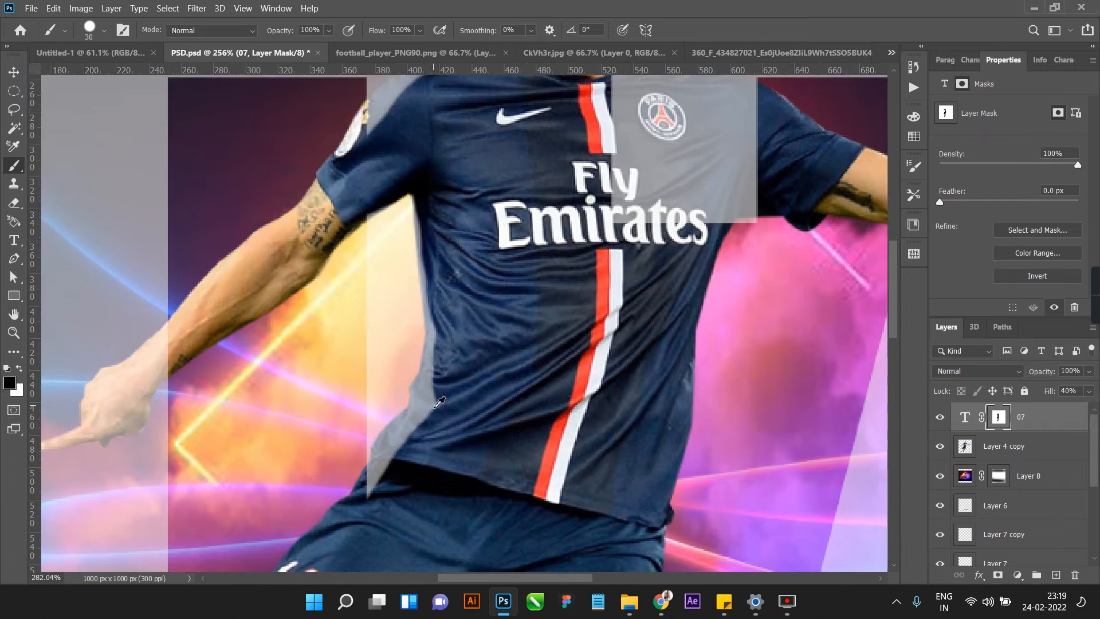
pyautogui.moveTo(431, 392)
pyautogui.mouseDown()
pyautogui.moveTo(348, 500)
pyautogui.moveTo(361, 456)
pyautogui.moveTo(350, 474)
pyautogui.moveTo(395, 422)
pyautogui.mouseUp()
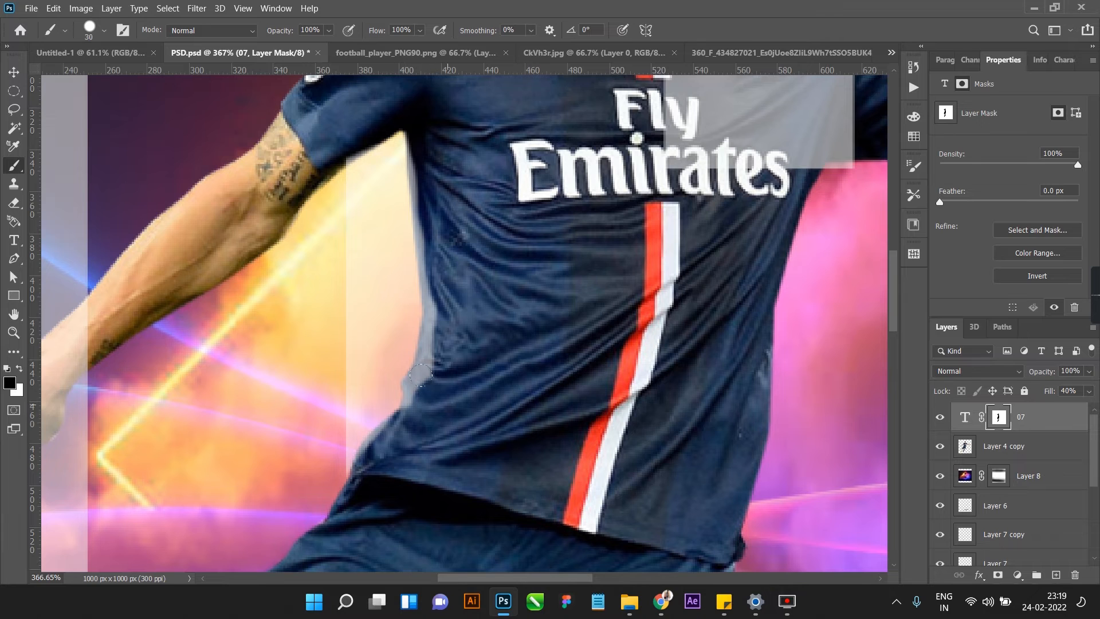
pyautogui.moveTo(421, 375)
pyautogui.mouseDown()
pyautogui.moveTo(417, 392)
pyautogui.moveTo(422, 370)
pyautogui.moveTo(412, 372)
pyautogui.mouseUp()
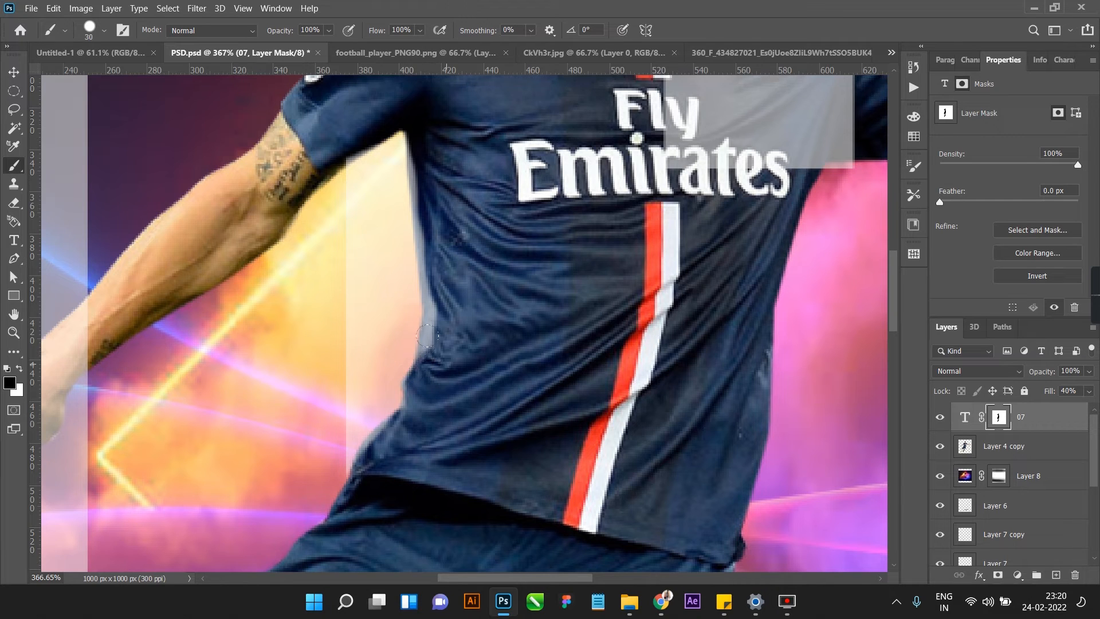
pyautogui.moveTo(427, 336); pyautogui.dragTo(436, 302)
# - Mask the 0 off the top of the shoulder on the pointing arm's side
pyautogui.scroll(3, 452, 252)
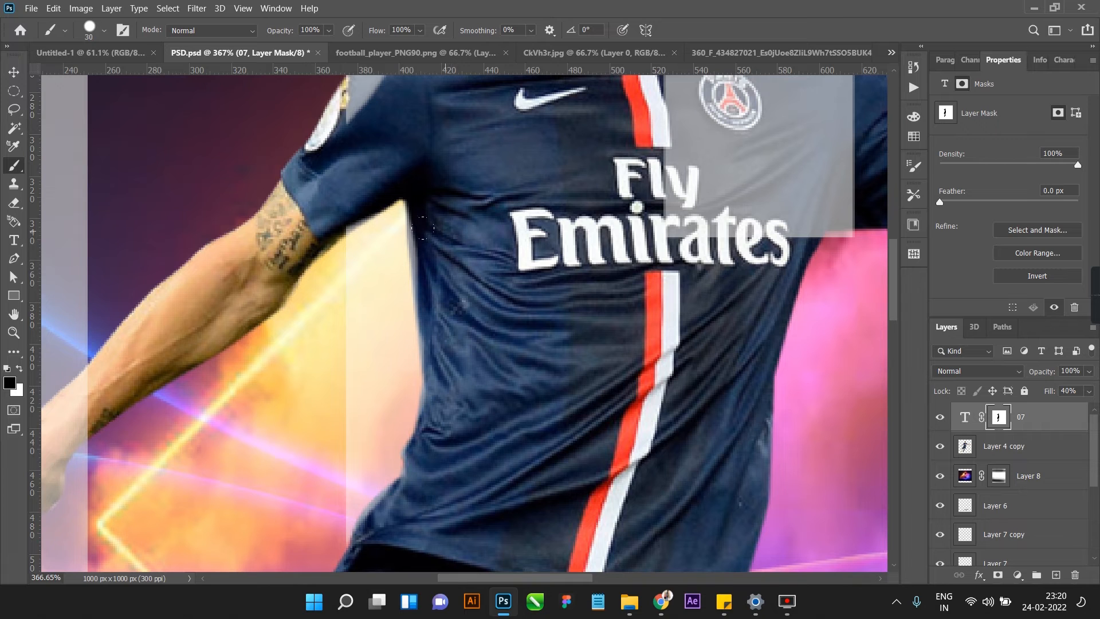
pyautogui.scroll(5, 447, 344)
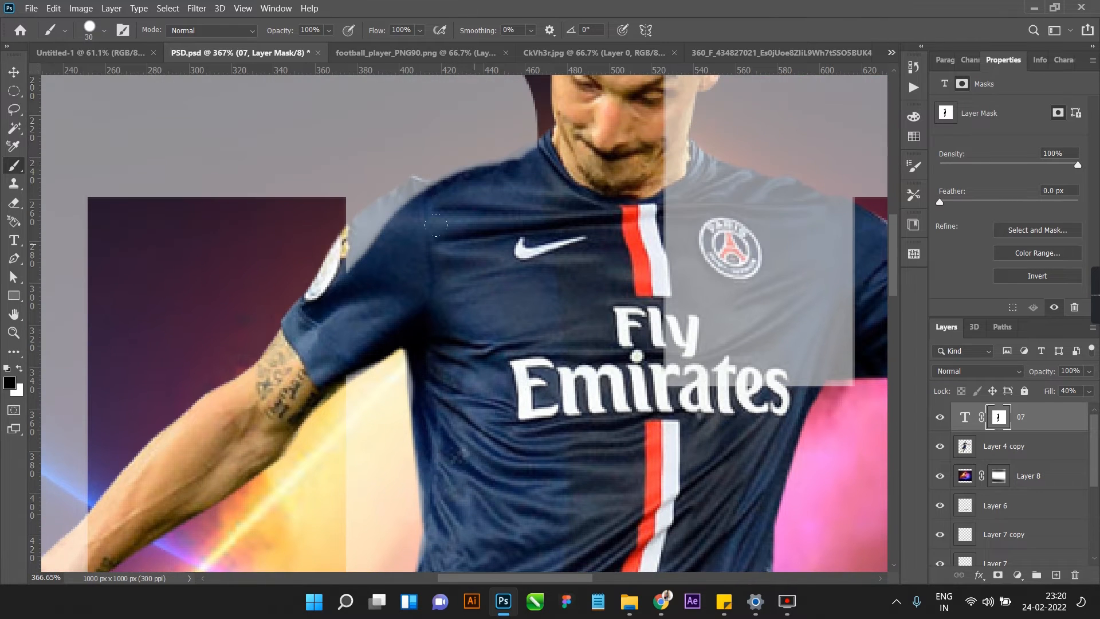
pyautogui.moveTo(357, 240)
pyautogui.mouseDown()
pyautogui.moveTo(397, 204)
pyautogui.moveTo(348, 272)
pyautogui.moveTo(380, 202)
pyautogui.moveTo(350, 233)
pyautogui.moveTo(355, 221)
pyautogui.moveTo(393, 190)
pyautogui.mouseUp()
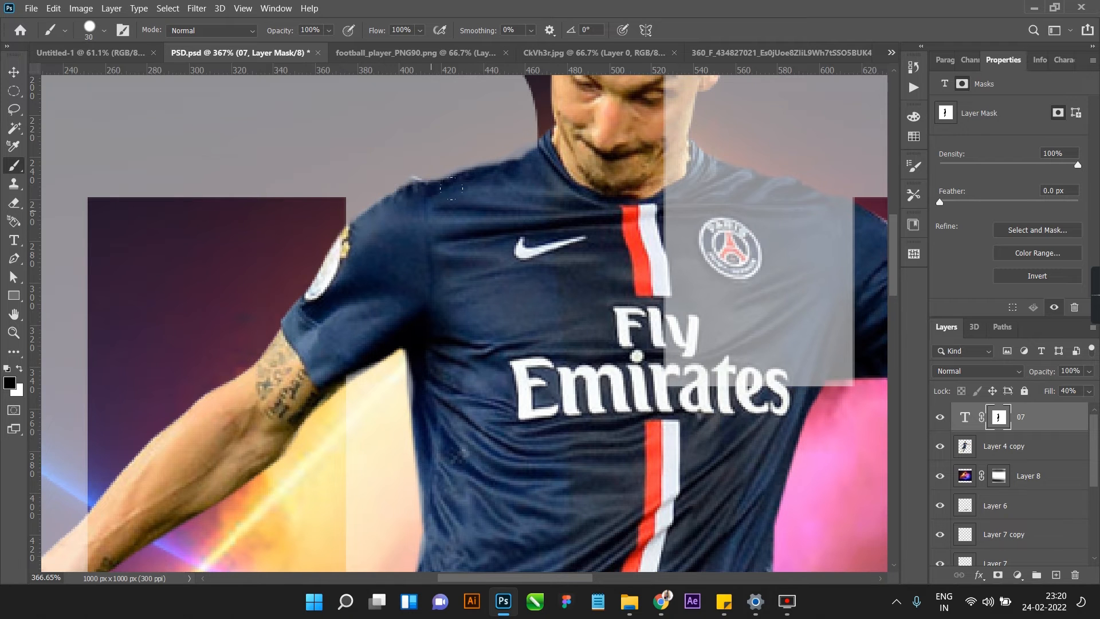
# - Set the 07 layer's fill to 20% and mask the 7 off the player's face, collar, chest and shoulder
pyautogui.scroll(-8, 512, 188)
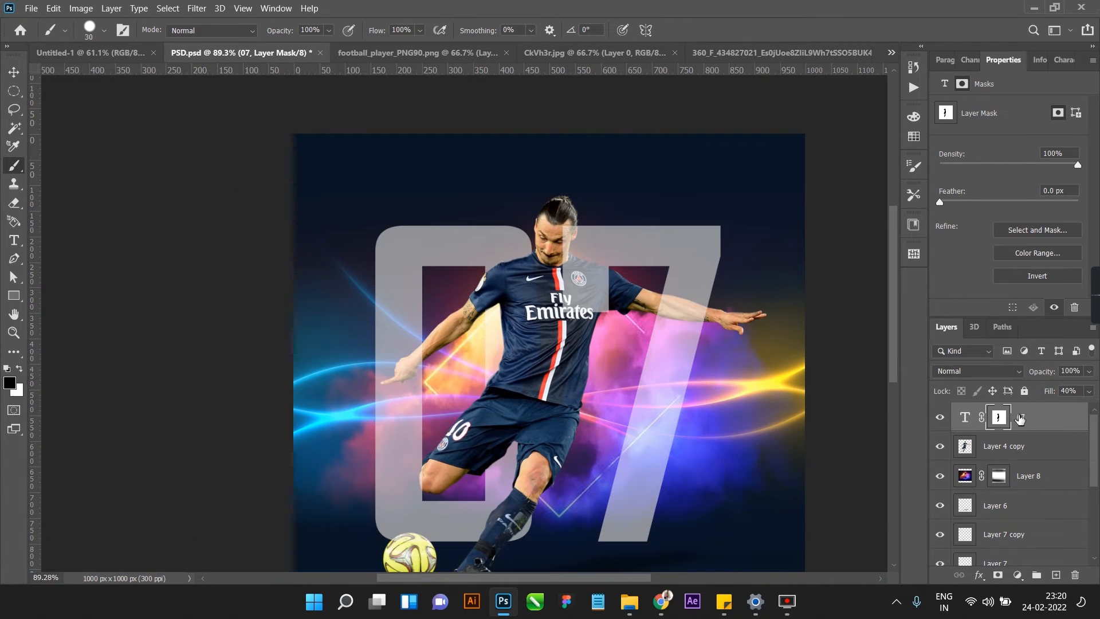
pyautogui.write('100')
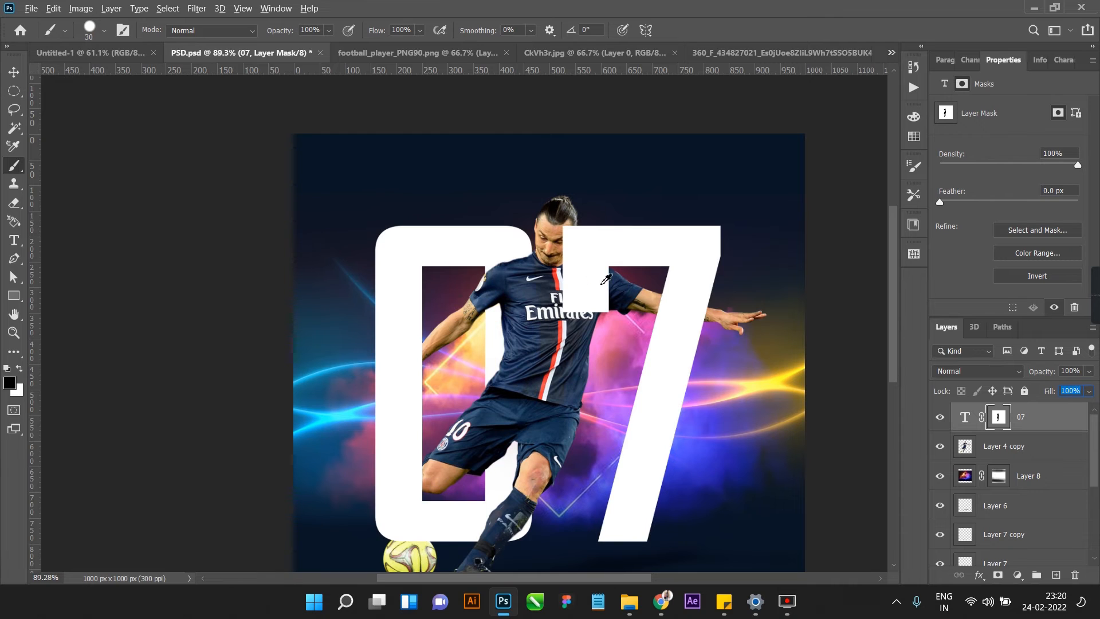
pyautogui.write('20')
pyautogui.press('Return')
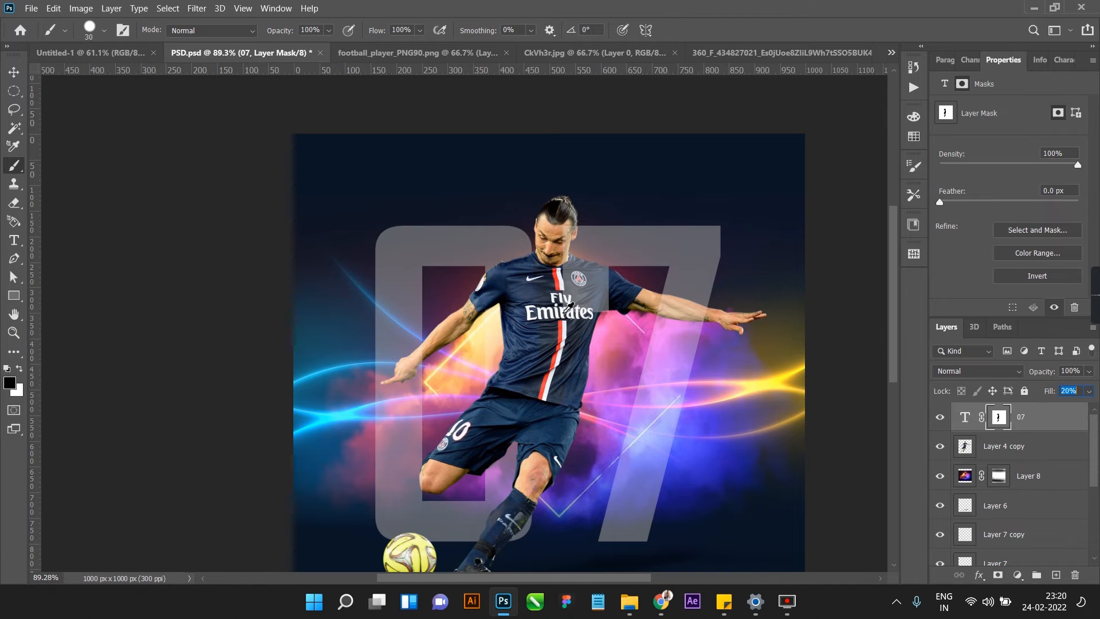
pyautogui.scroll(6, 566, 314)
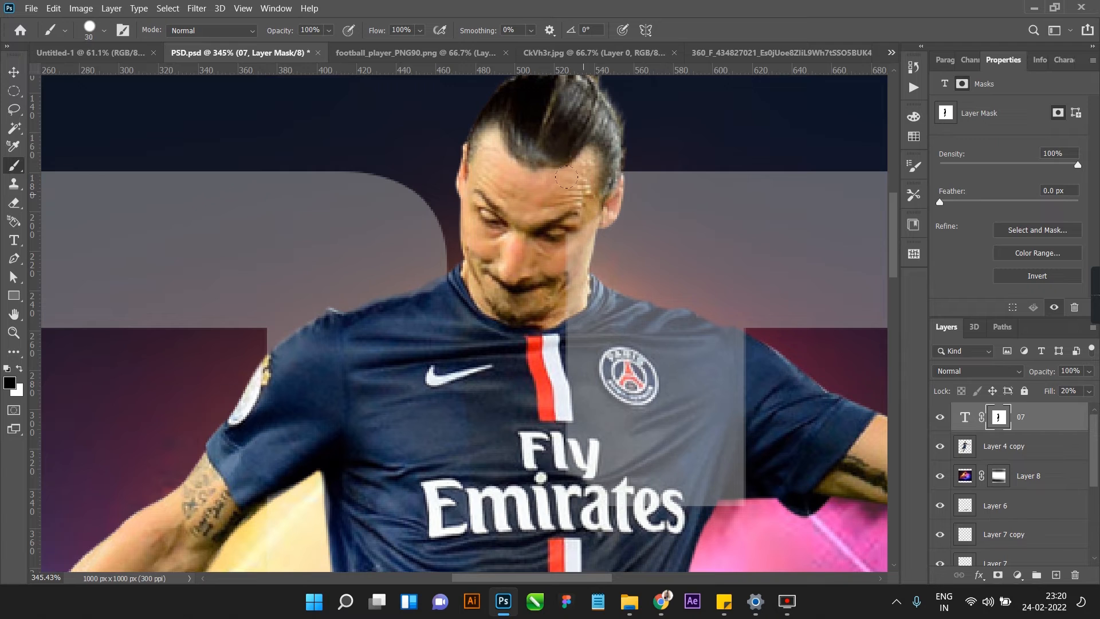
pyautogui.moveTo(570, 155)
pyautogui.mouseDown()
pyautogui.moveTo(549, 196)
pyautogui.moveTo(540, 254)
pyautogui.moveTo(549, 311)
pyautogui.moveTo(662, 368)
pyautogui.moveTo(661, 388)
pyautogui.moveTo(630, 402)
pyautogui.moveTo(722, 427)
pyautogui.moveTo(621, 419)
pyautogui.moveTo(544, 464)
pyautogui.moveTo(689, 453)
pyautogui.moveTo(651, 480)
pyautogui.moveTo(680, 417)
pyautogui.mouseUp()
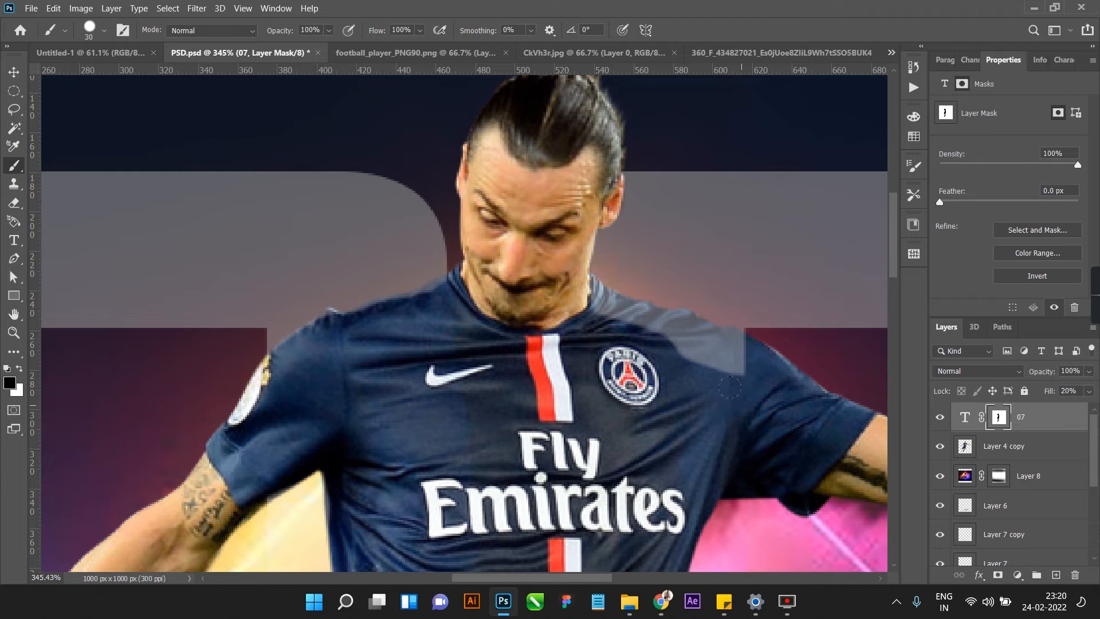
pyautogui.moveTo(730, 388)
pyautogui.mouseDown()
pyautogui.moveTo(687, 344)
pyautogui.moveTo(572, 296)
pyautogui.moveTo(653, 313)
pyautogui.moveTo(673, 330)
pyautogui.mouseUp()
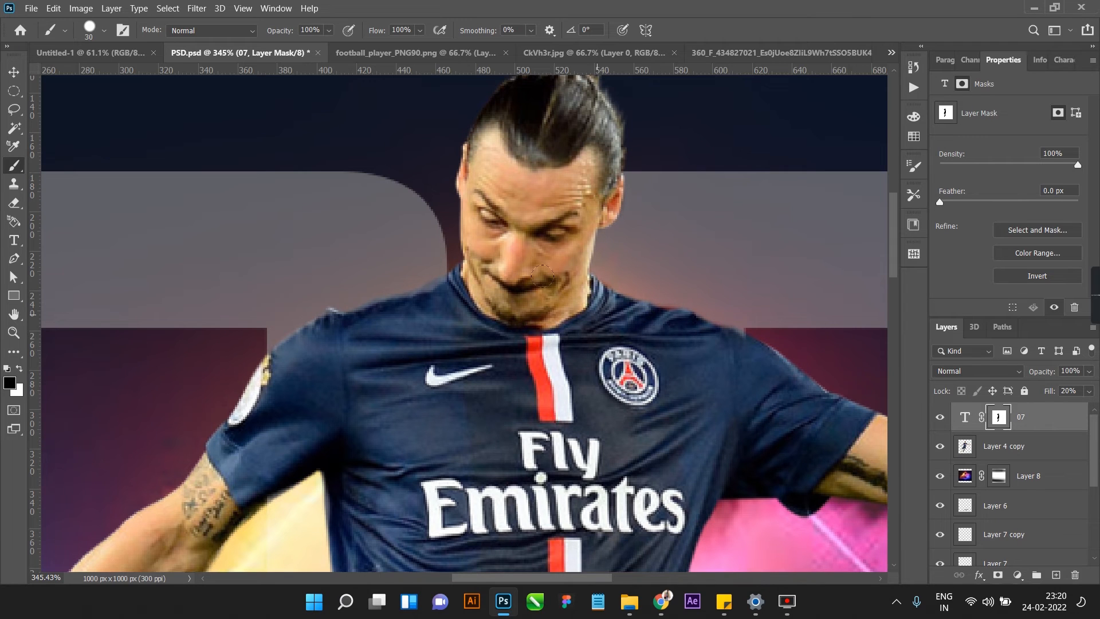
# - Preview the 07 number at 100% fill, and reduce the layer's fill to 50%
pyautogui.scroll(-6, 542, 276)
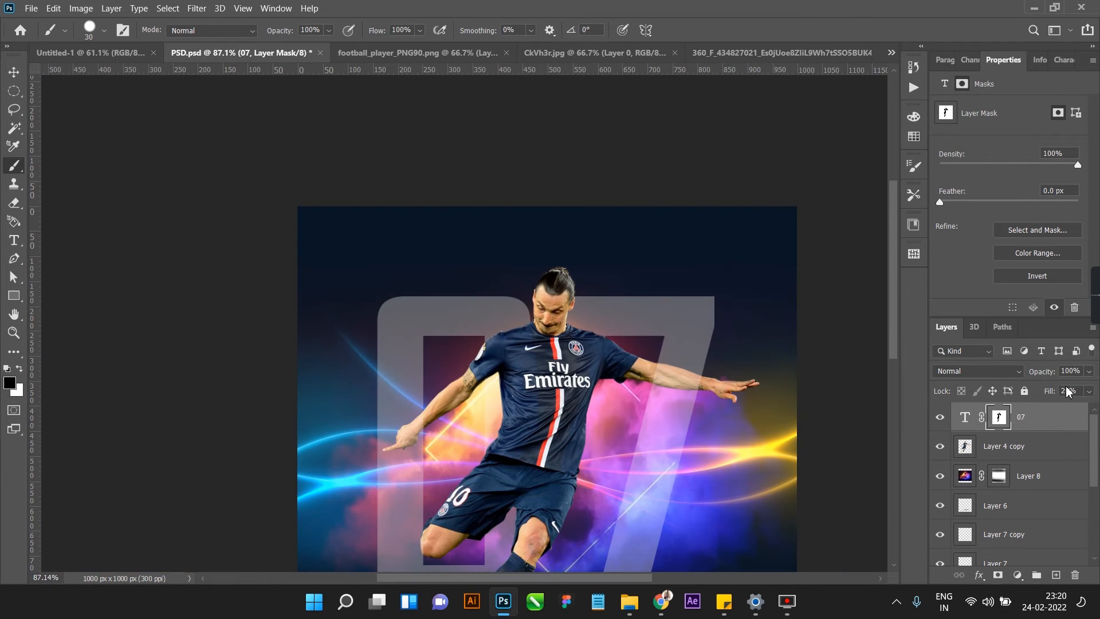
pyautogui.write('100')
pyautogui.press('Return')
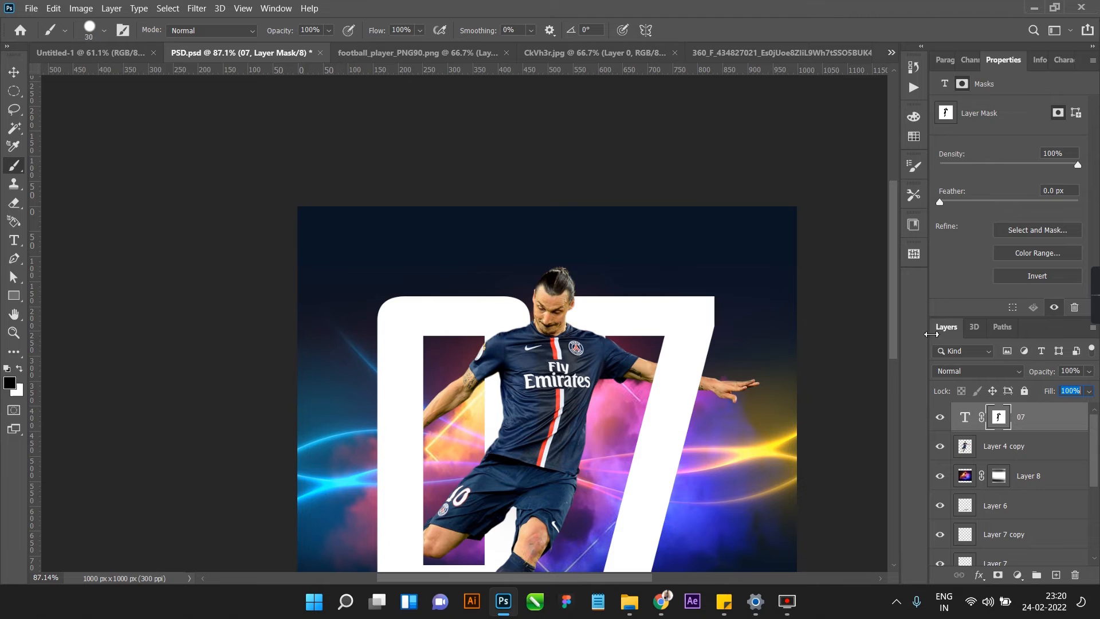
pyautogui.click(14, 71)
pyautogui.scroll(-3, 261, 289)
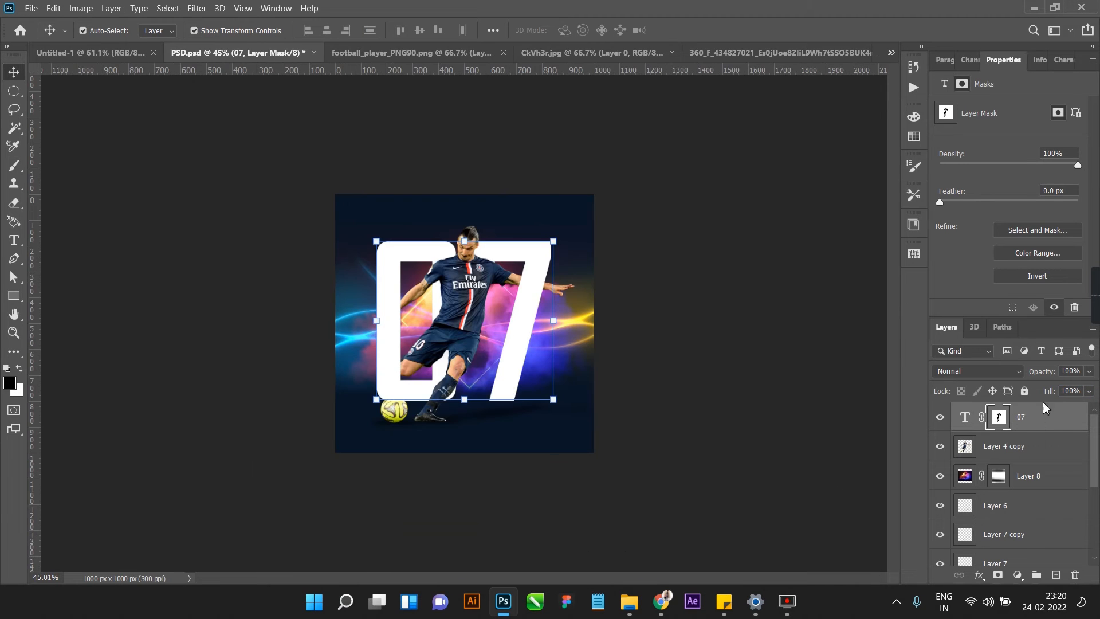
pyautogui.click(1076, 392)
pyautogui.hotkey('shift', 'Down')
pyautogui.hotkey('shift', 'Down')
pyautogui.hotkey('shift', 'Down')
pyautogui.hotkey('shift', 'Down')
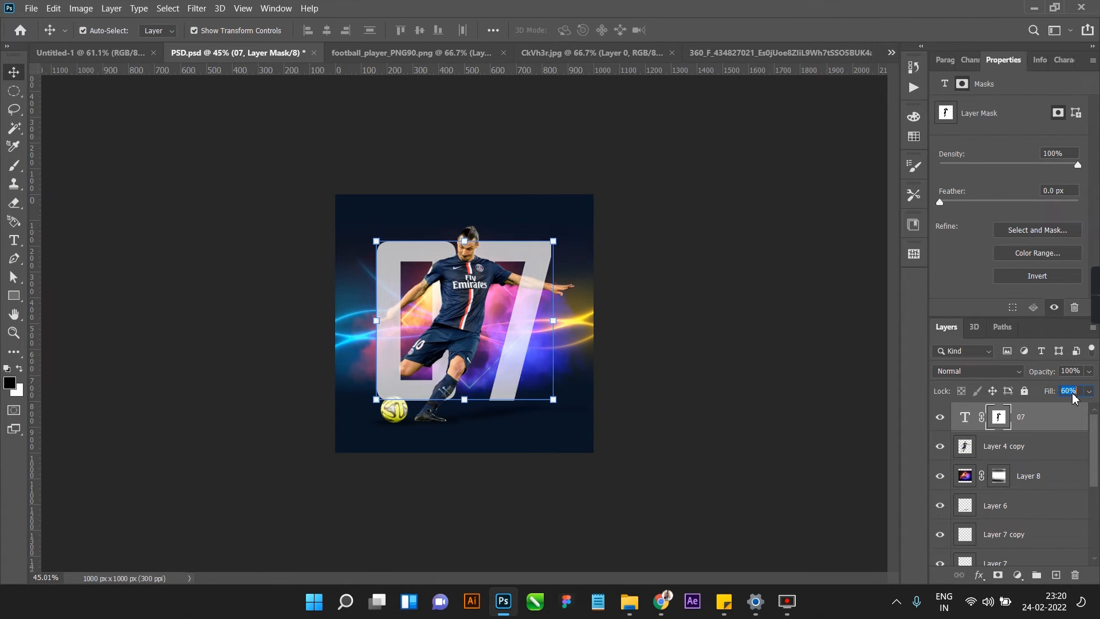
pyautogui.hotkey('shift', 'Down')
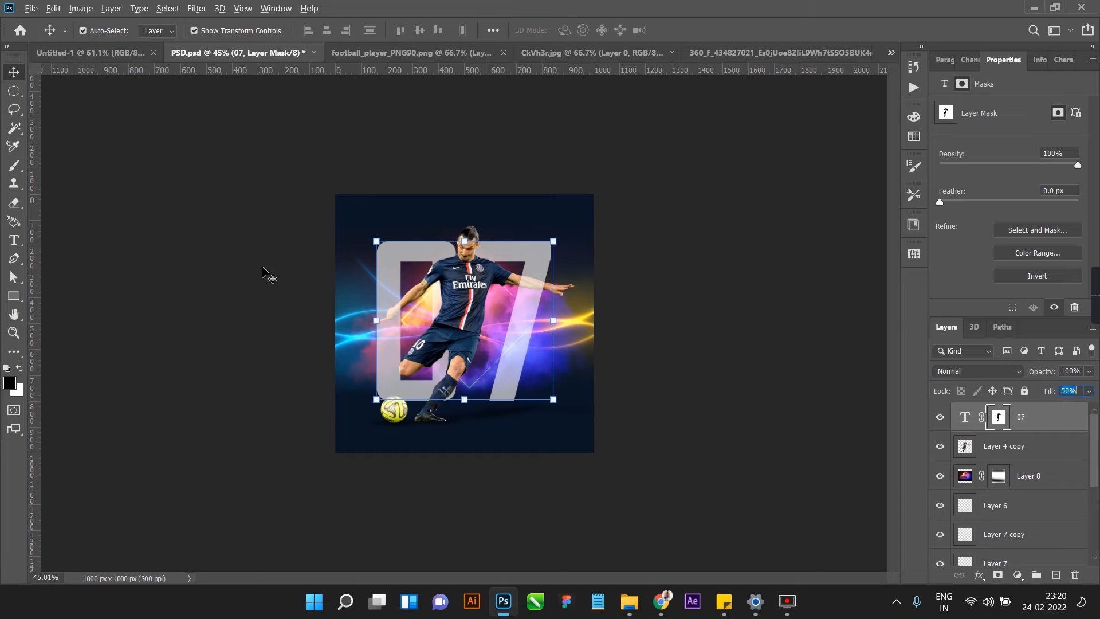
# - On the 07 layer's mask, paint the 0 off the pointing finger and the lower part of the hand with a small brush
pyautogui.scroll(6, 404, 309)
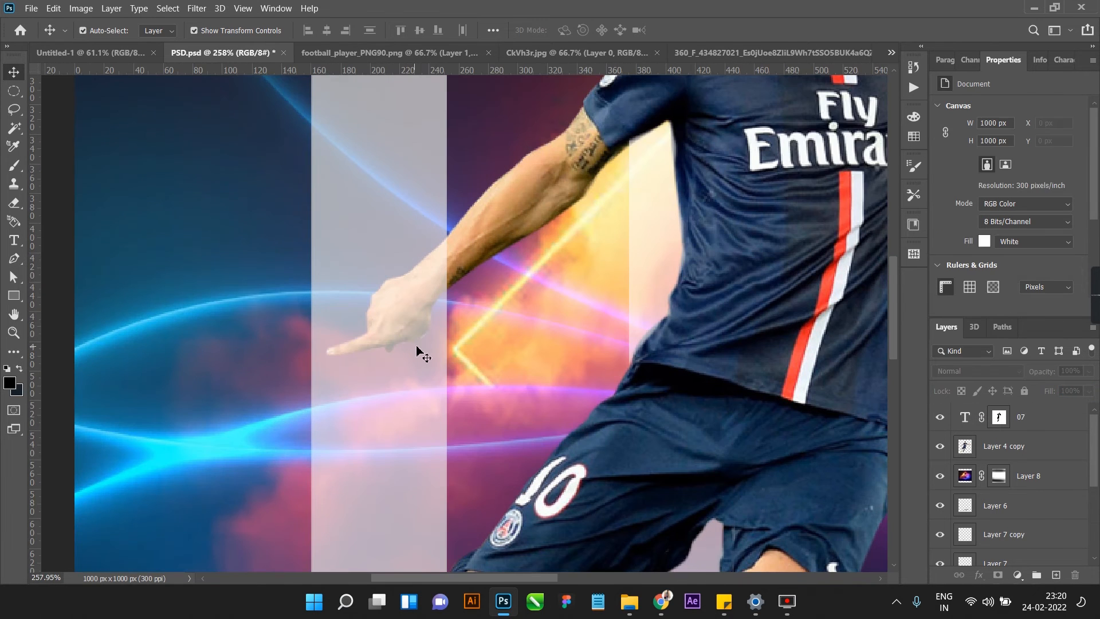
pyautogui.click(1008, 422)
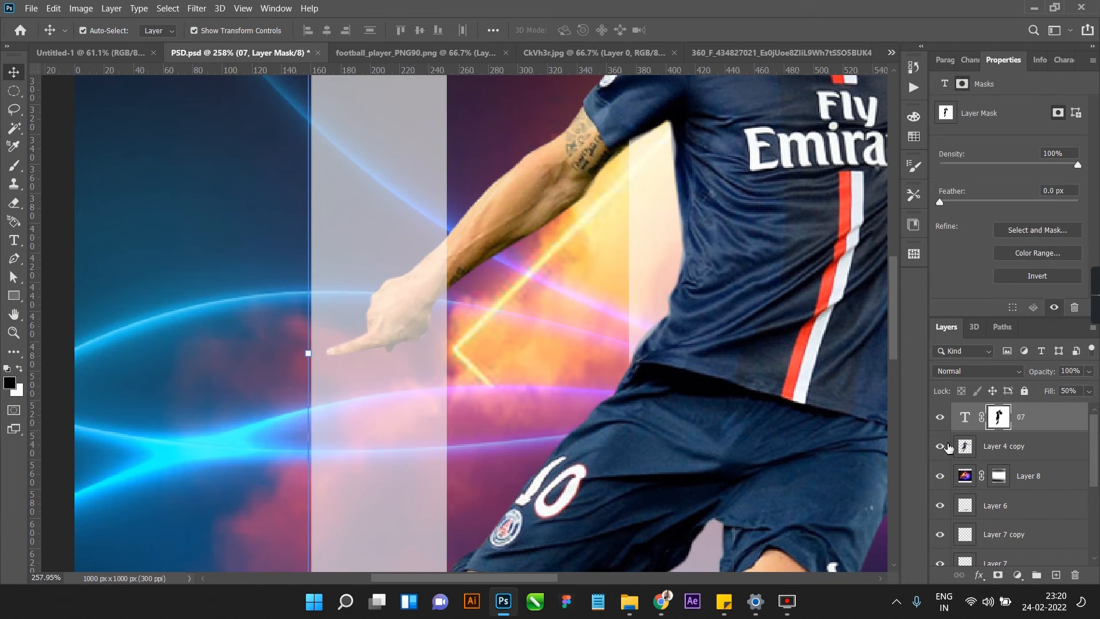
pyautogui.press('b')
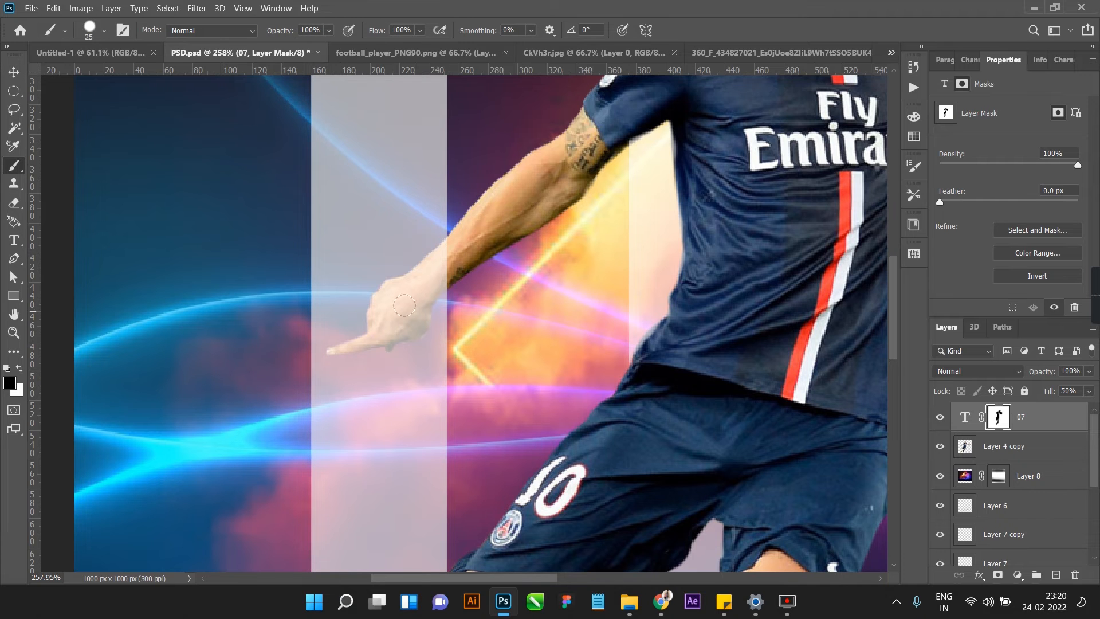
pyautogui.scroll(6, 364, 352)
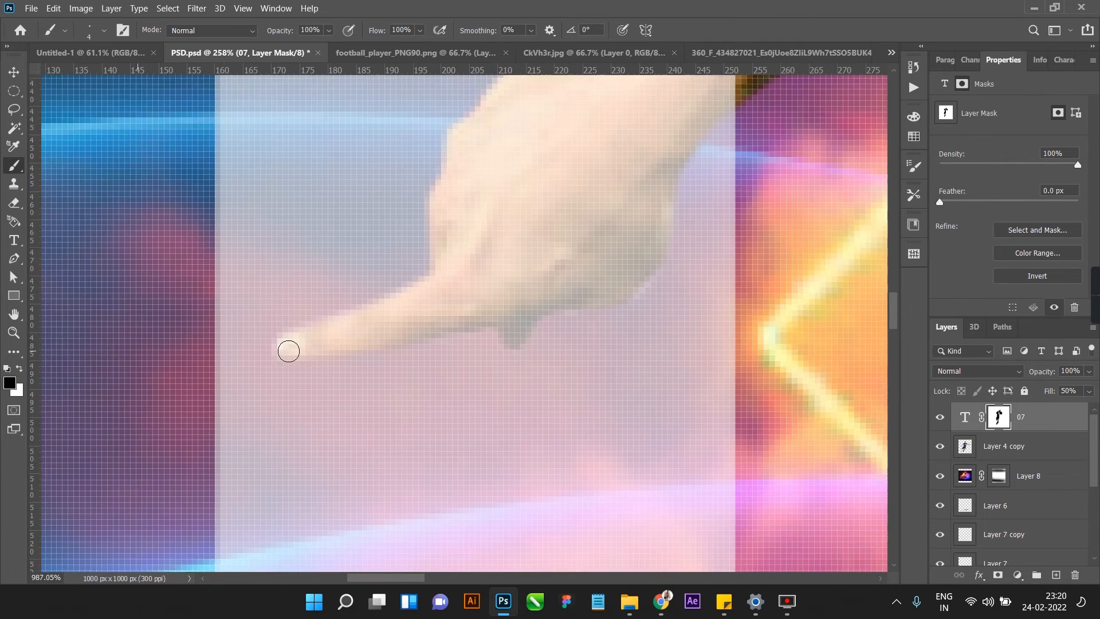
pyautogui.moveTo(305, 341)
pyautogui.mouseDown()
pyautogui.moveTo(544, 296)
pyautogui.moveTo(508, 308)
pyautogui.moveTo(514, 340)
pyautogui.moveTo(536, 302)
pyautogui.moveTo(520, 303)
pyautogui.moveTo(487, 345)
pyautogui.moveTo(471, 328)
pyautogui.moveTo(416, 320)
pyautogui.moveTo(110, 366)
pyautogui.moveTo(351, 301)
pyautogui.moveTo(330, 302)
pyautogui.moveTo(393, 279)
pyautogui.moveTo(239, 339)
pyautogui.moveTo(355, 267)
pyautogui.moveTo(479, 229)
pyautogui.mouseUp()
pyautogui.scroll(3, 538, 297)
pyautogui.hotkey('ctrl', 'z')
pyautogui.scroll(-3, 479, 229)
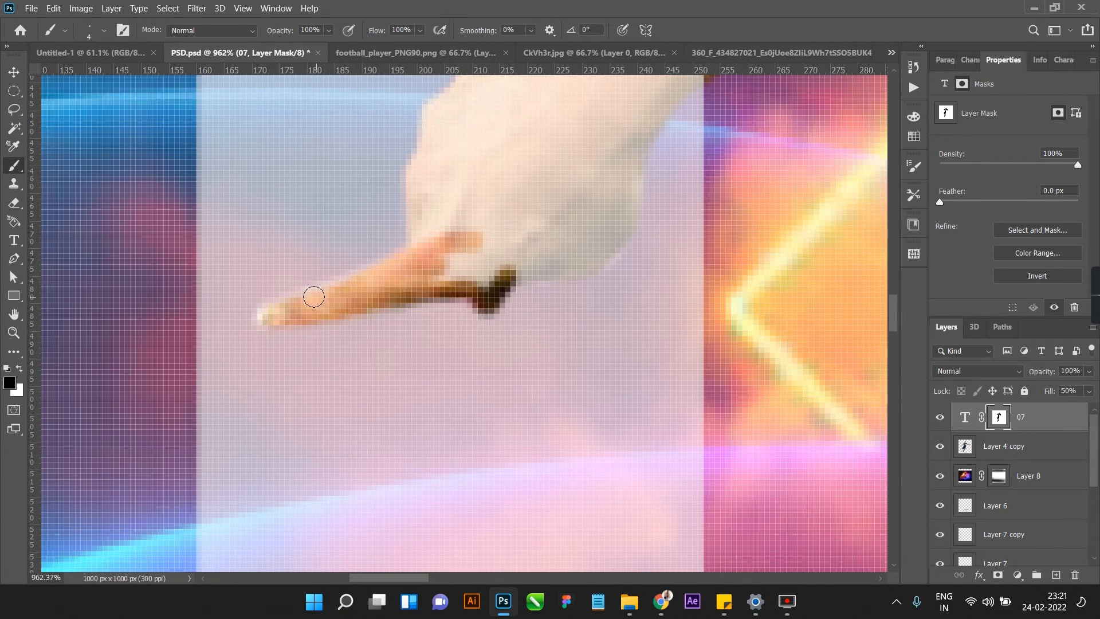
pyautogui.scroll(2, 536, 308)
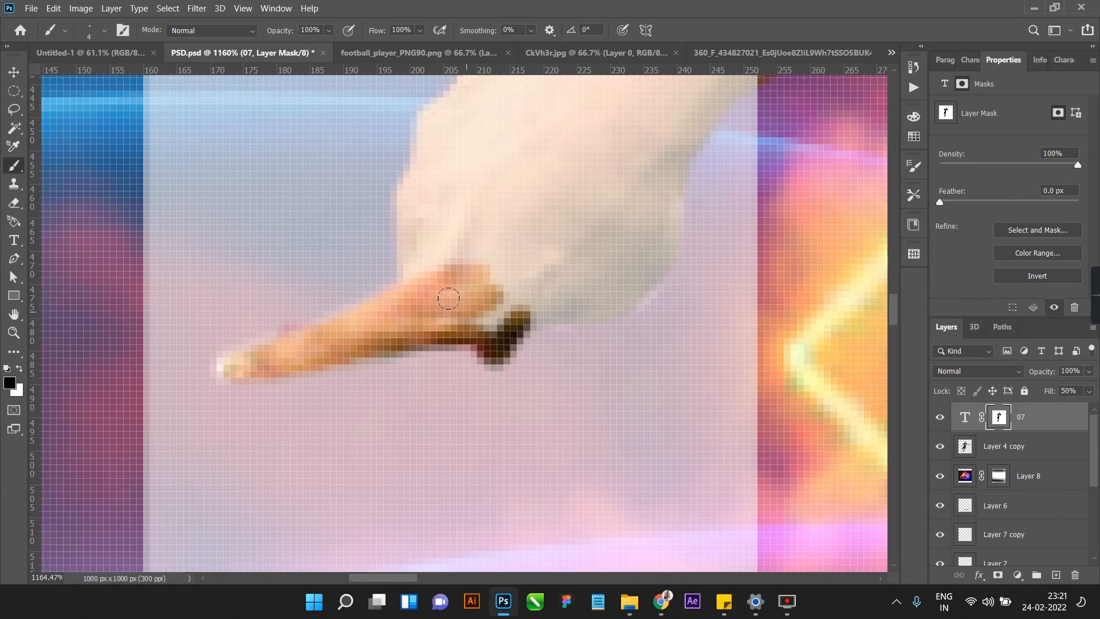
pyautogui.moveTo(448, 299)
pyautogui.mouseDown()
pyautogui.moveTo(494, 309)
pyautogui.moveTo(565, 291)
pyautogui.moveTo(567, 306)
pyautogui.moveTo(642, 265)
pyautogui.mouseUp()
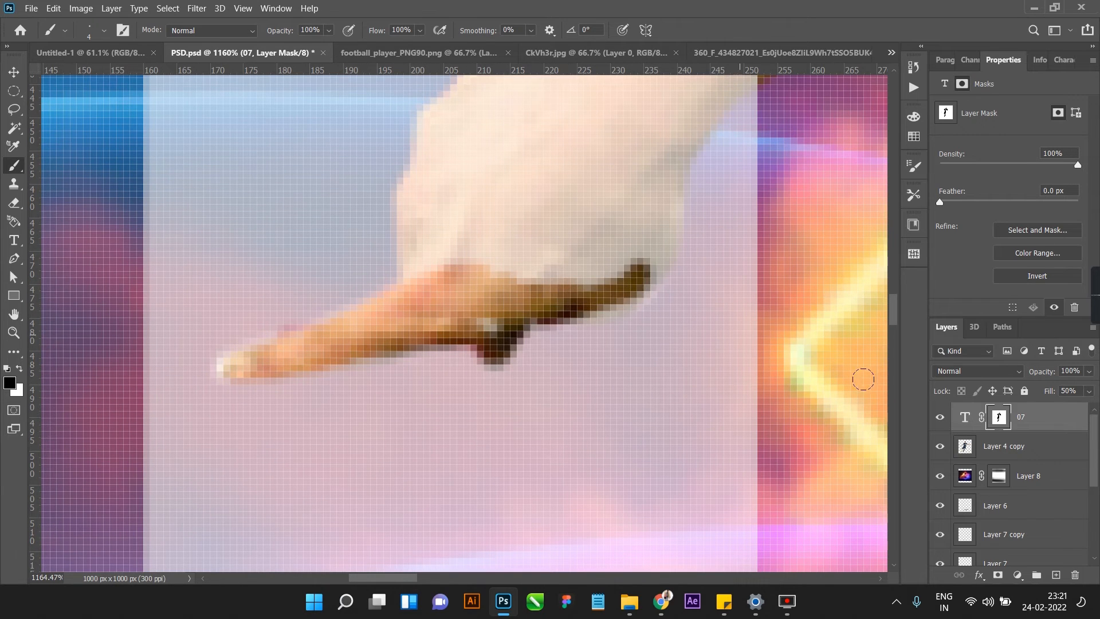
# - Load the outline of Layer 4 copy as a selection and mask the 0 off the rest of the hand and wrist with a 10 px brush
pyautogui.keyDown('ctrl'); pyautogui.click(966, 447); pyautogui.keyUp('ctrl')
pyautogui.scroll(3, 537, 344)
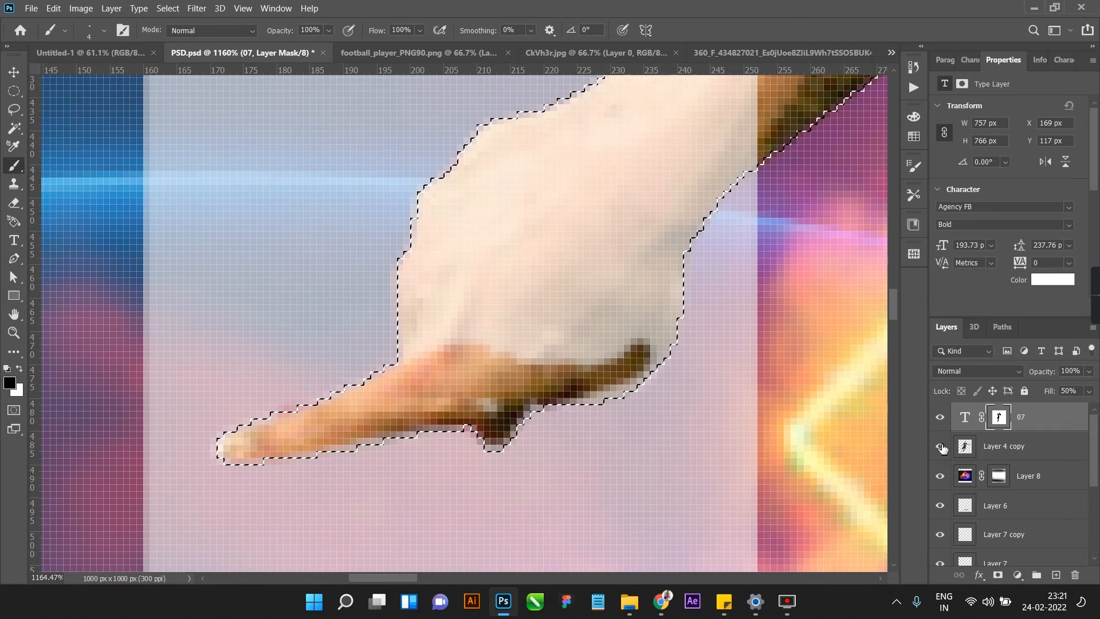
pyautogui.moveTo(626, 425)
pyautogui.mouseDown()
pyautogui.moveTo(659, 366)
pyautogui.moveTo(401, 498)
pyautogui.moveTo(549, 522)
pyautogui.mouseUp()
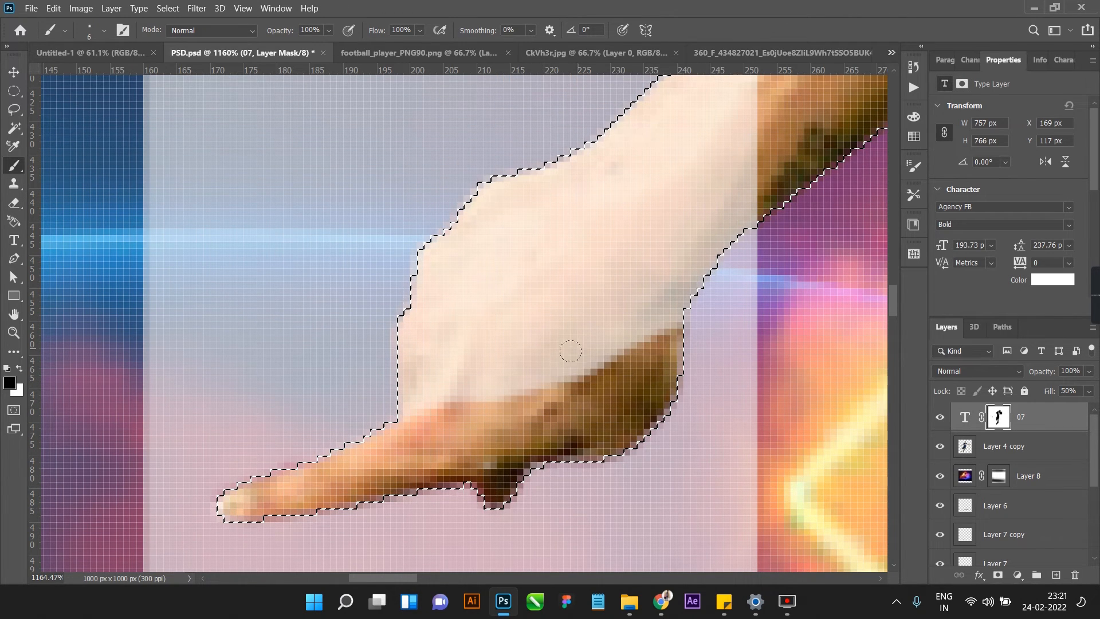
pyautogui.press(']')
pyautogui.press(']')
pyautogui.press(']')
pyautogui.press(']')
pyautogui.press(']')
pyautogui.press(']')
pyautogui.moveTo(680, 259)
pyautogui.mouseDown()
pyautogui.moveTo(442, 253)
pyautogui.moveTo(401, 404)
pyautogui.moveTo(473, 445)
pyautogui.moveTo(645, 291)
pyautogui.moveTo(782, 237)
pyautogui.moveTo(815, 248)
pyautogui.moveTo(804, 198)
pyautogui.moveTo(740, 199)
pyautogui.moveTo(812, 140)
pyautogui.moveTo(745, 85)
pyautogui.moveTo(746, 25)
pyautogui.moveTo(561, 106)
pyautogui.mouseUp()
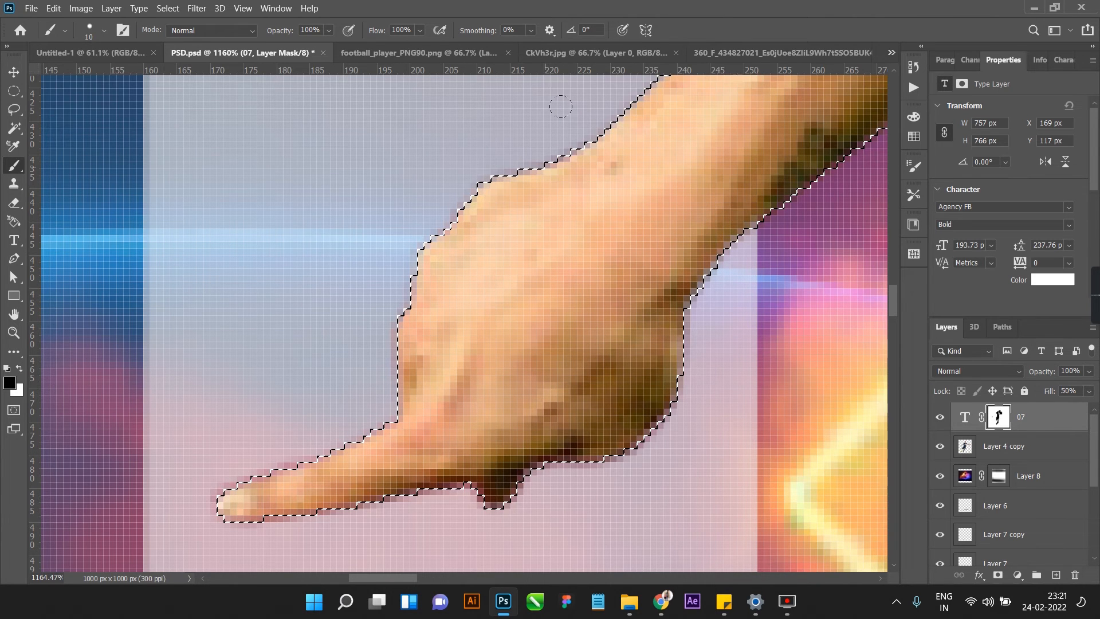
# - Set the 07 layer's fill to 100% and inspect the masked number around the whole player
pyautogui.scroll(-10, 569, 253)
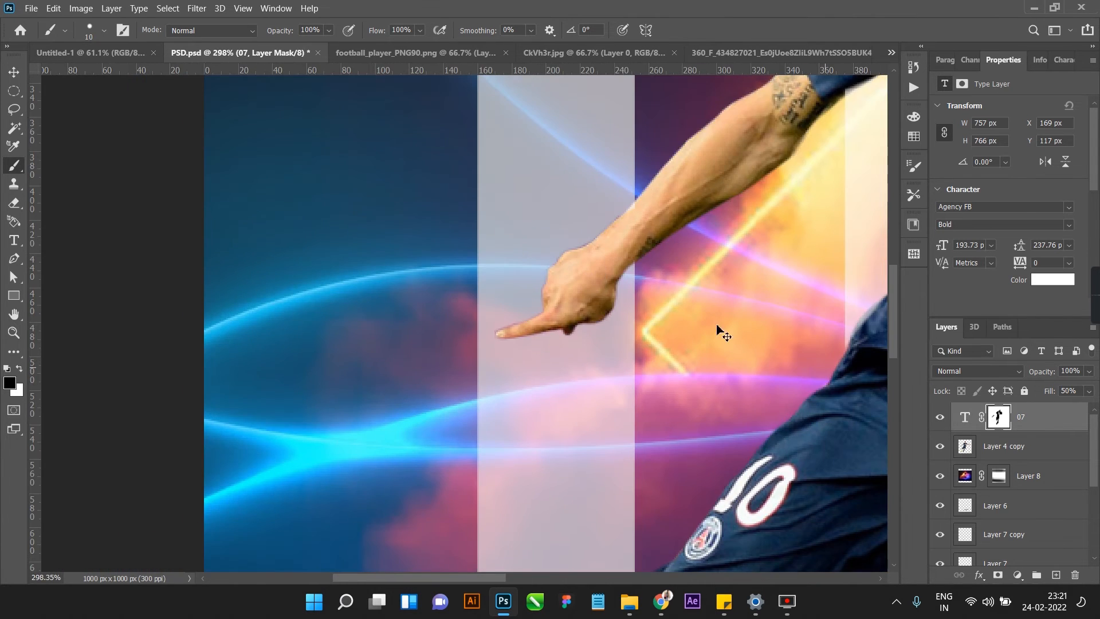
pyautogui.scroll(-10, 615, 313)
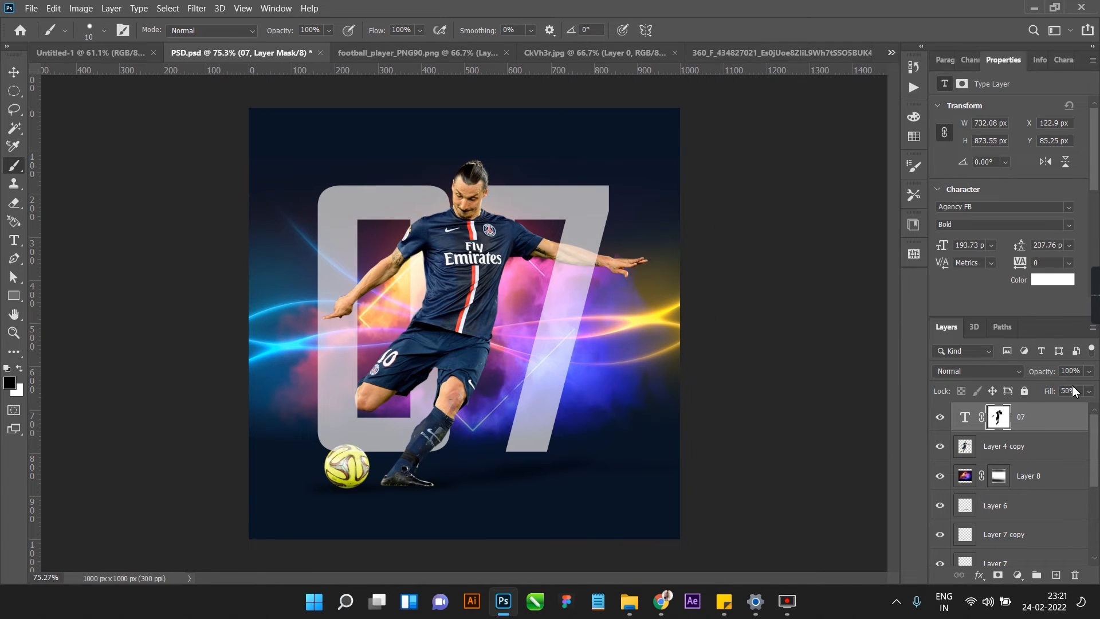
pyautogui.write('100')
pyautogui.press('Return')
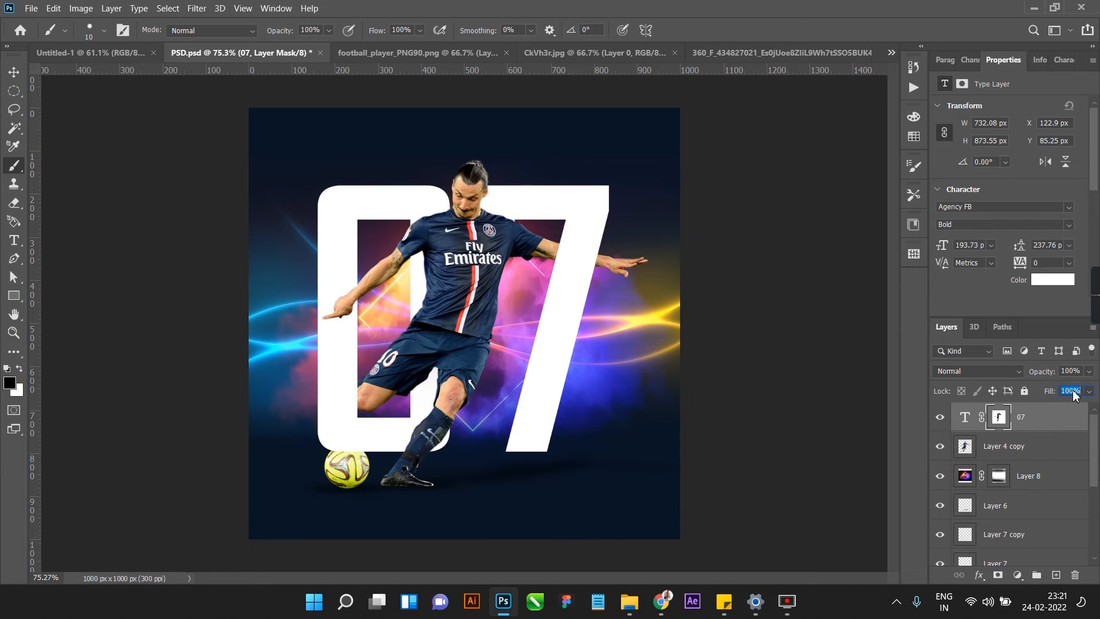
pyautogui.click(15, 74)
pyautogui.click(111, 204)
pyautogui.scroll(-4, 266, 229)
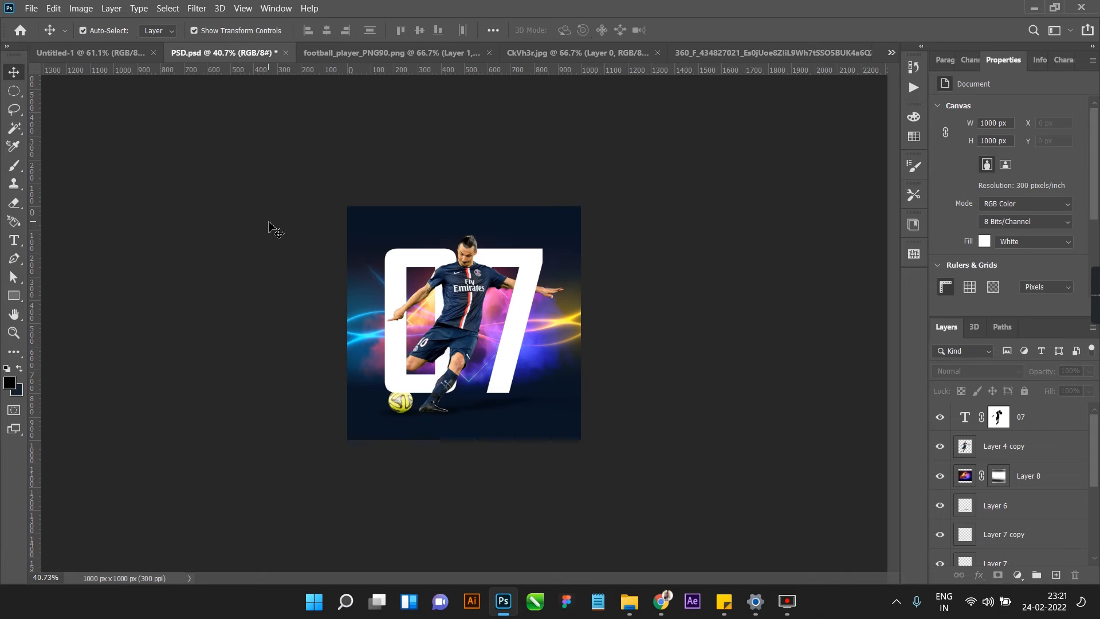
pyautogui.scroll(2, 528, 371)
pyautogui.scroll(5, 410, 380)
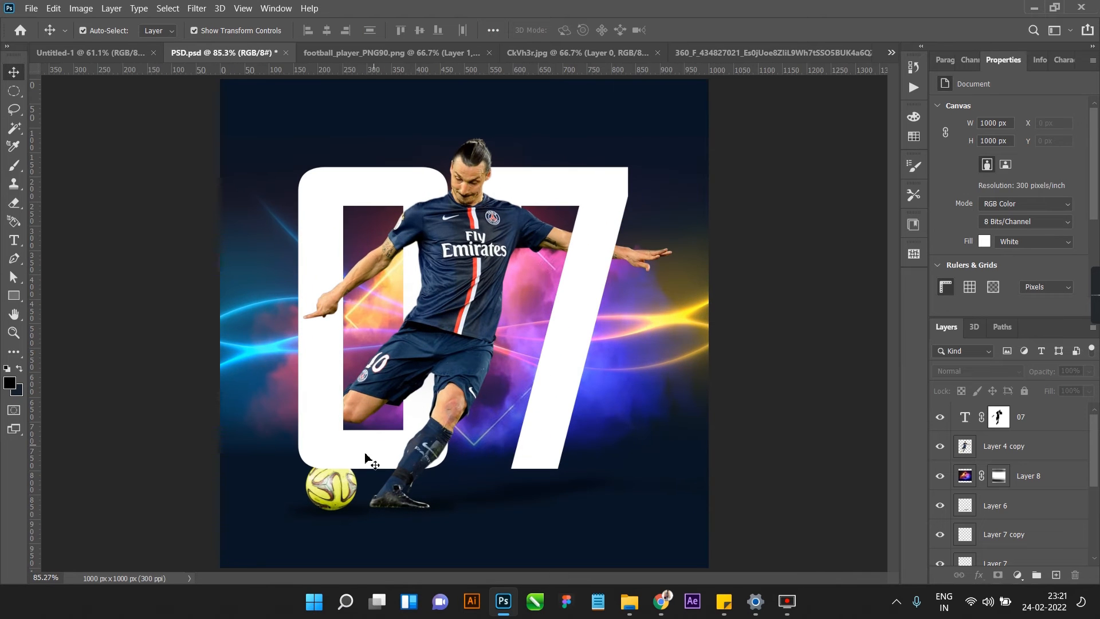
# - Within a selection of Layer 4 copy's outline, mask the 0 off the ball and the bent knee, and clear the selection
pyautogui.click(347, 490)
pyautogui.scroll(3, 347, 490)
pyautogui.keyDown('ctrl'); pyautogui.click(965, 446); pyautogui.keyUp('ctrl')
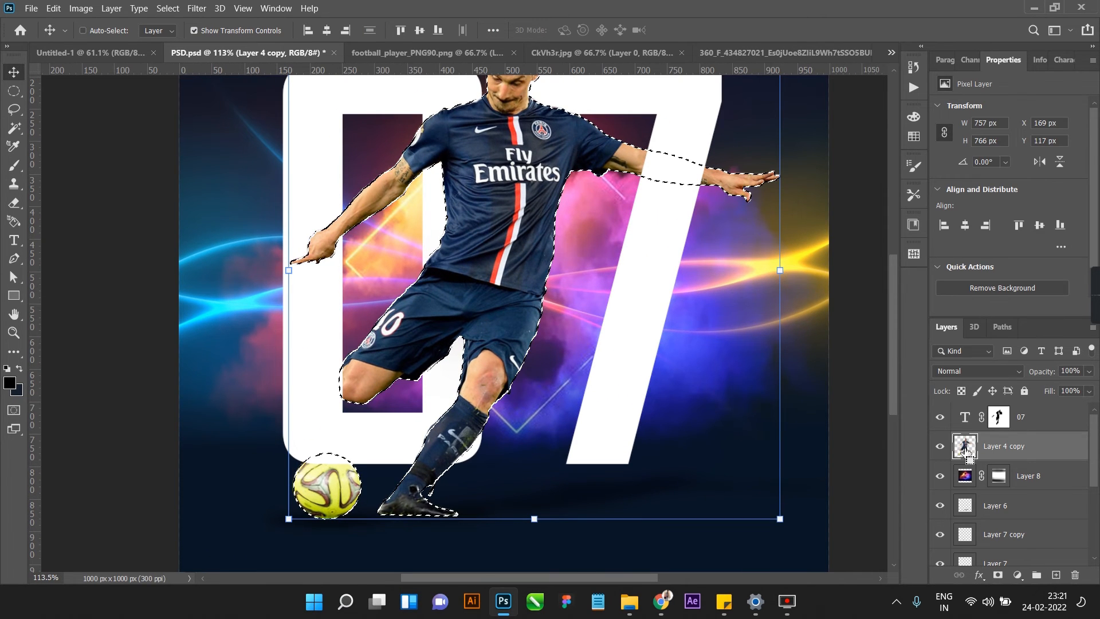
pyautogui.scroll(9, 307, 465)
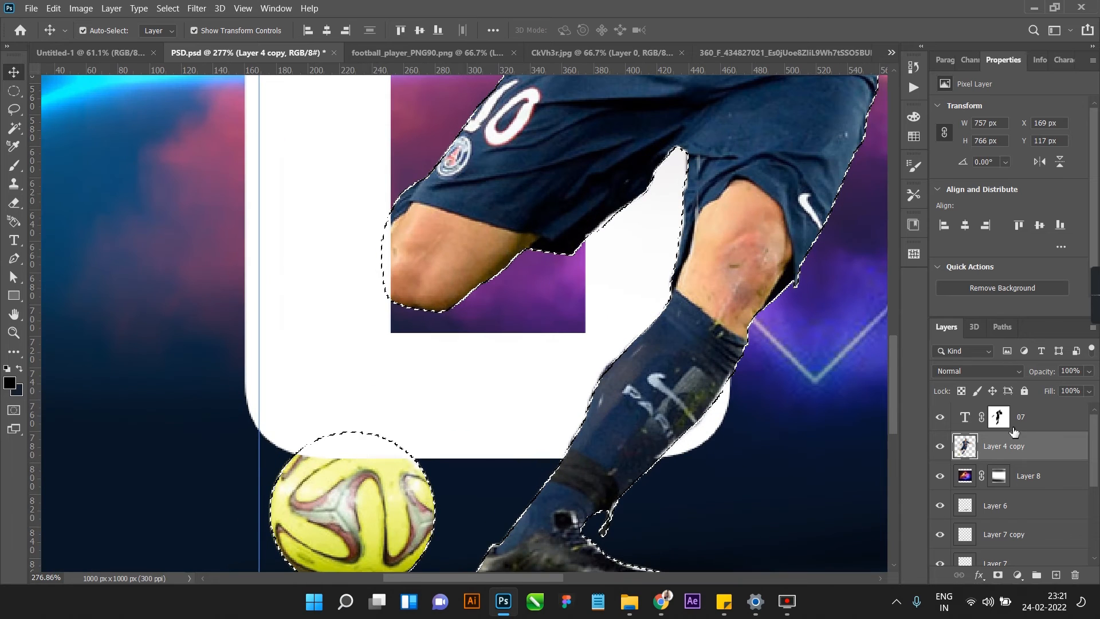
pyautogui.click(999, 418)
pyautogui.press('b')
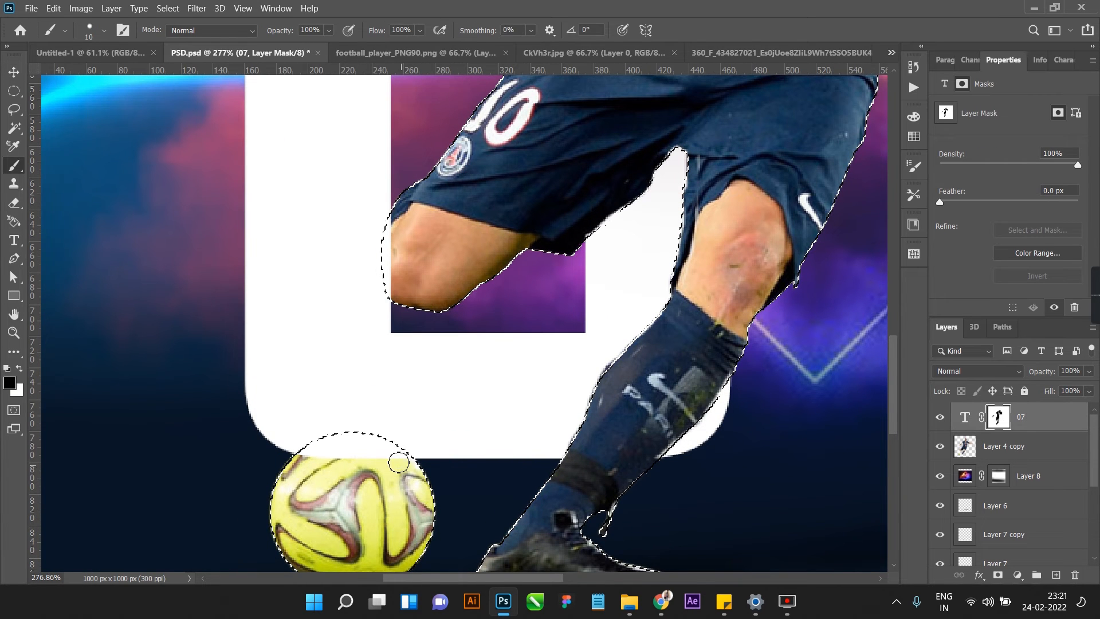
pyautogui.moveTo(398, 460); pyautogui.dragTo(421, 505)
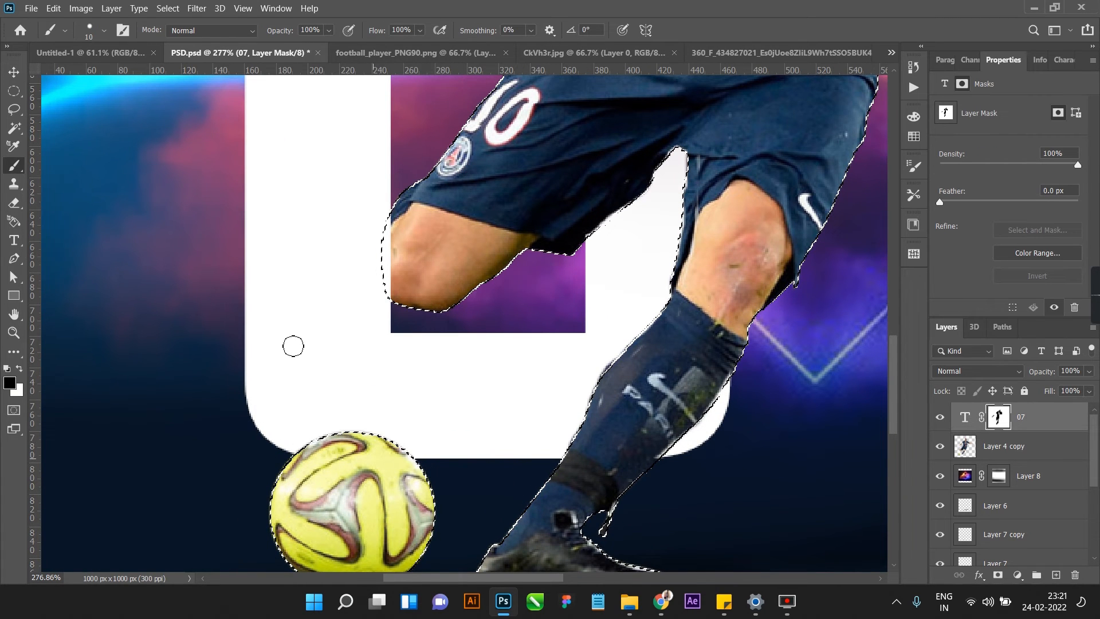
pyautogui.moveTo(338, 298)
pyautogui.mouseDown()
pyautogui.moveTo(371, 216)
pyautogui.moveTo(417, 336)
pyautogui.moveTo(402, 313)
pyautogui.mouseUp()
pyautogui.hotkey('ctrl', 'd')
pyautogui.scroll(-9, 402, 323)
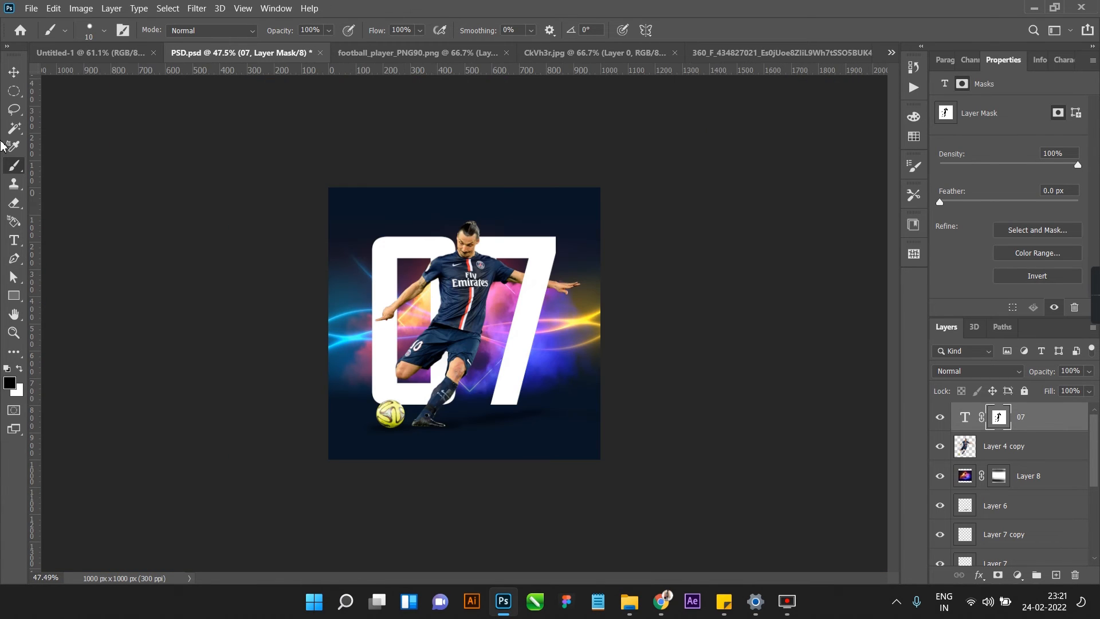
# - Set the 07 layer's fill to 70%
pyautogui.click(13, 74)
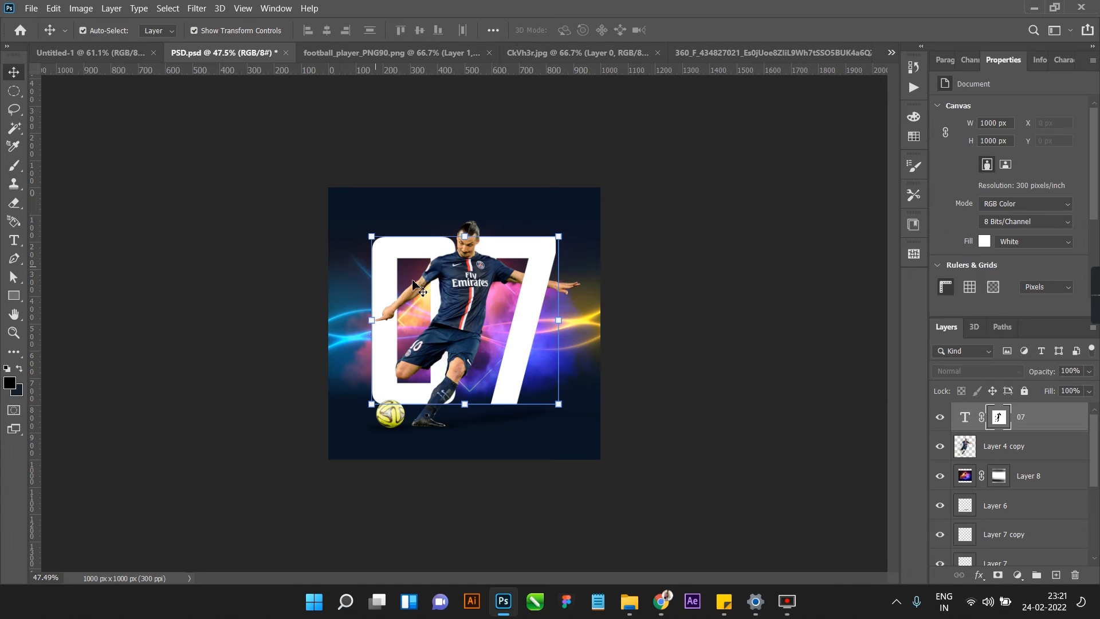
pyautogui.scroll(-15, 1076, 395)
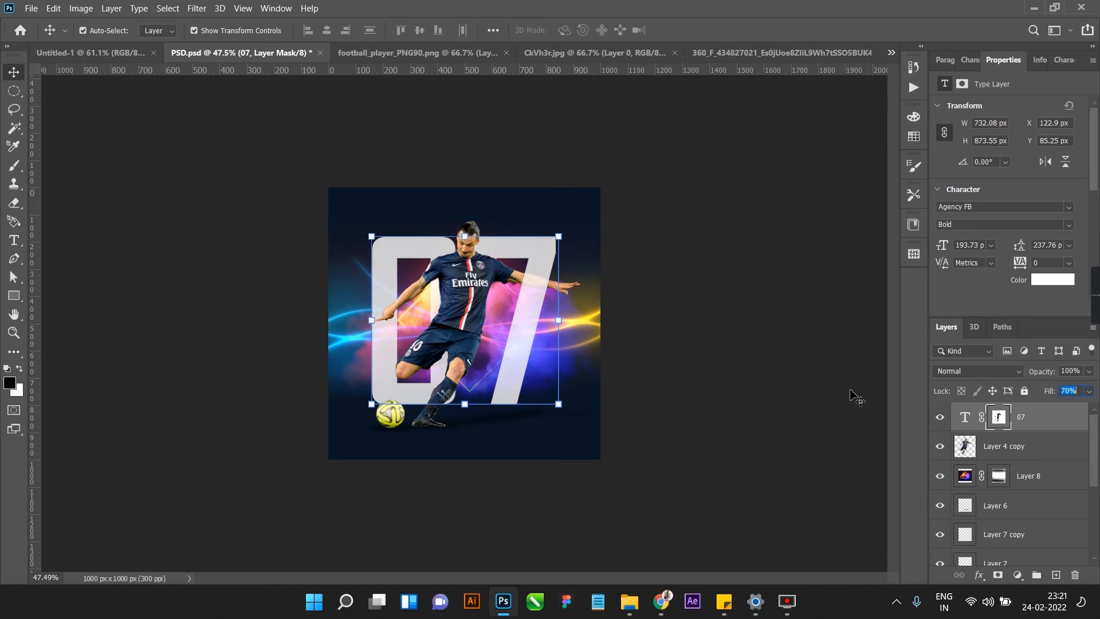
pyautogui.click(787, 375)
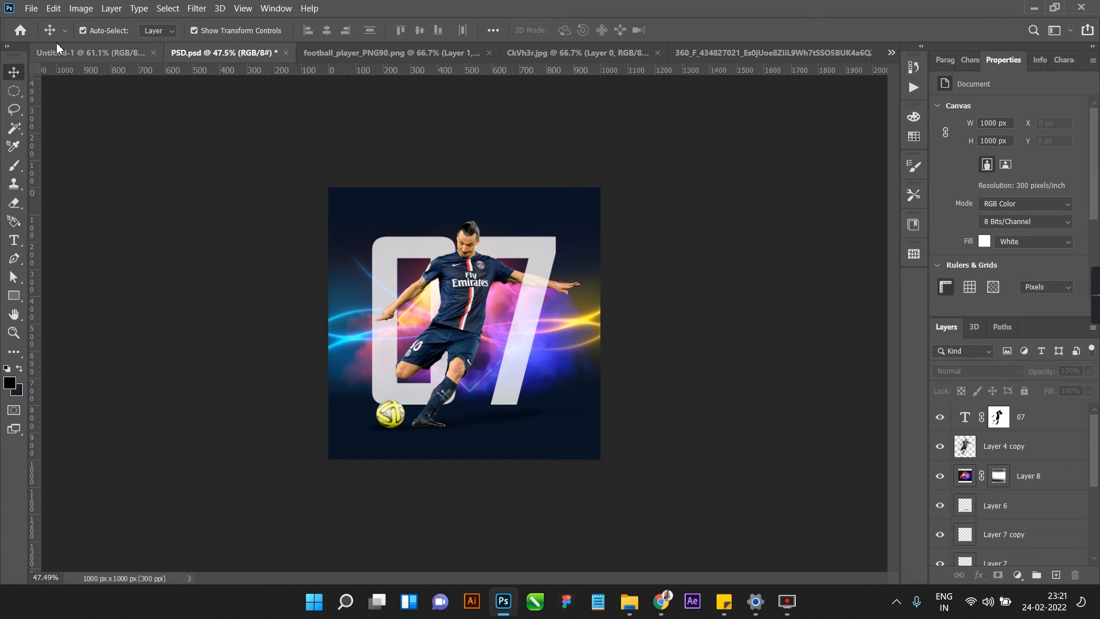
# - Bring the text layers Refining, your, fitness and levels from the Untitled-1 document into PSD.psd, over the player
pyautogui.click(89, 52)
pyautogui.moveTo(281, 221); pyautogui.dragTo(518, 367)
pyautogui.moveTo(424, 189); pyautogui.dragTo(532, 384)
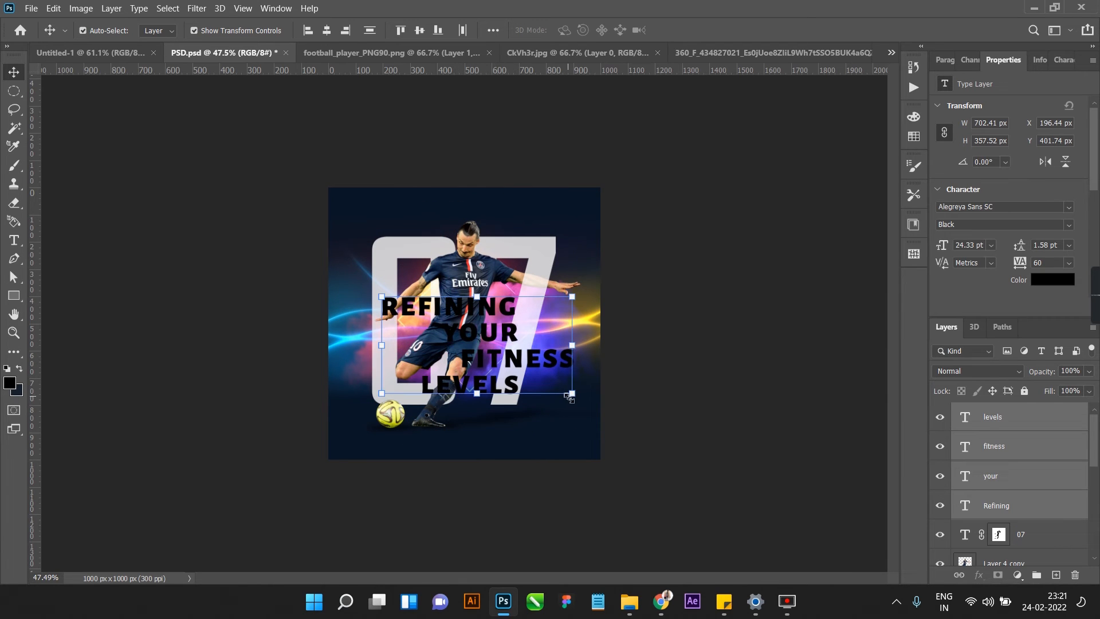
# - Undo the slogan placement and the 07 fill change, and bring the Regular exercise paragraph from Untitled-1 into PSD.psd, below the player
pyautogui.hotkey('ctrl', 'z')
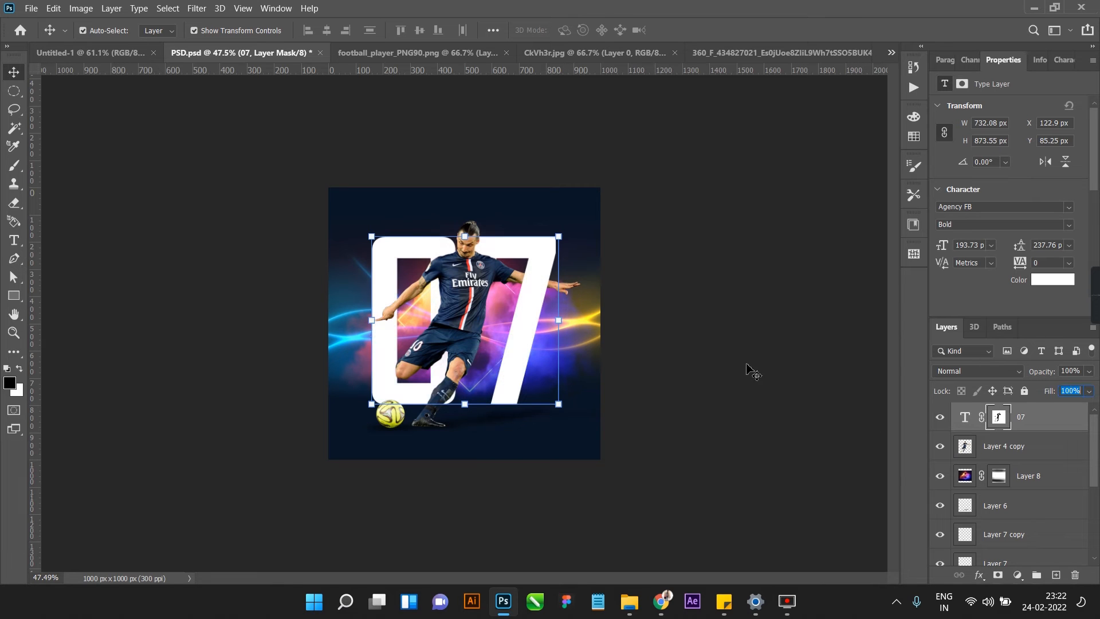
pyautogui.click(86, 53)
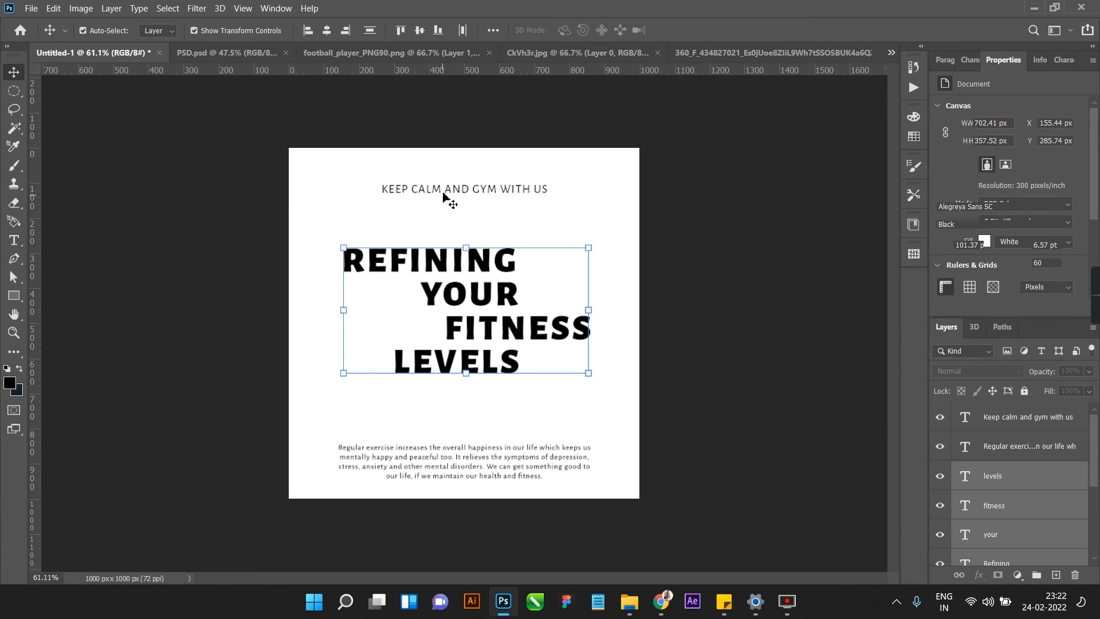
pyautogui.click(487, 465)
pyautogui.moveTo(362, 303); pyautogui.dragTo(475, 445)
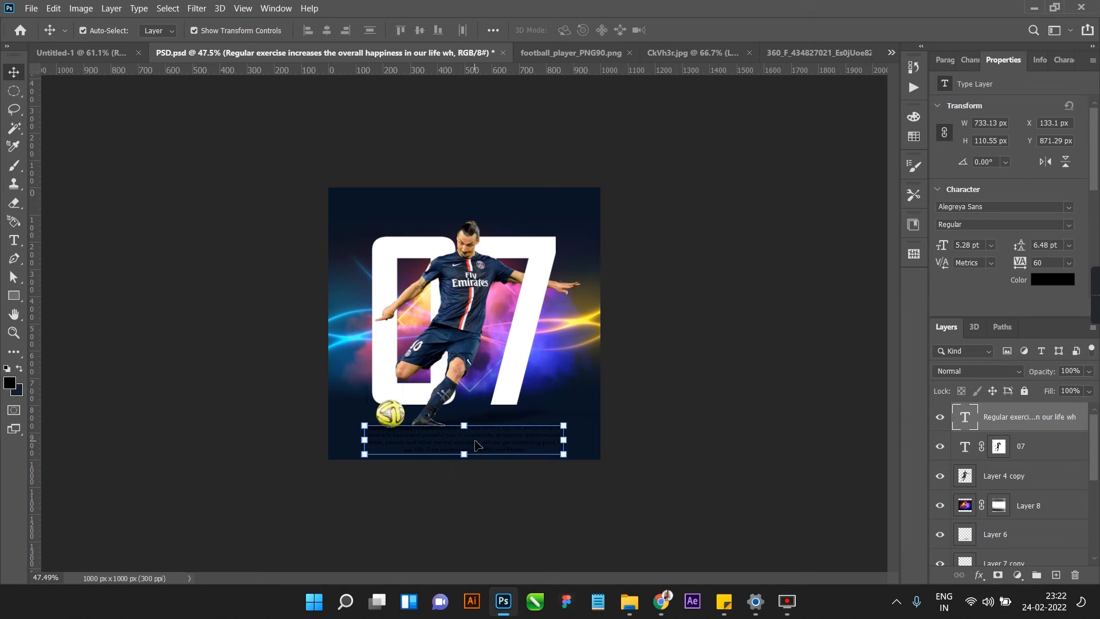
# - Set the Regular exercise paragraph's text colour to white, ffffff
pyautogui.click(1053, 279)
pyautogui.write('ffffff')
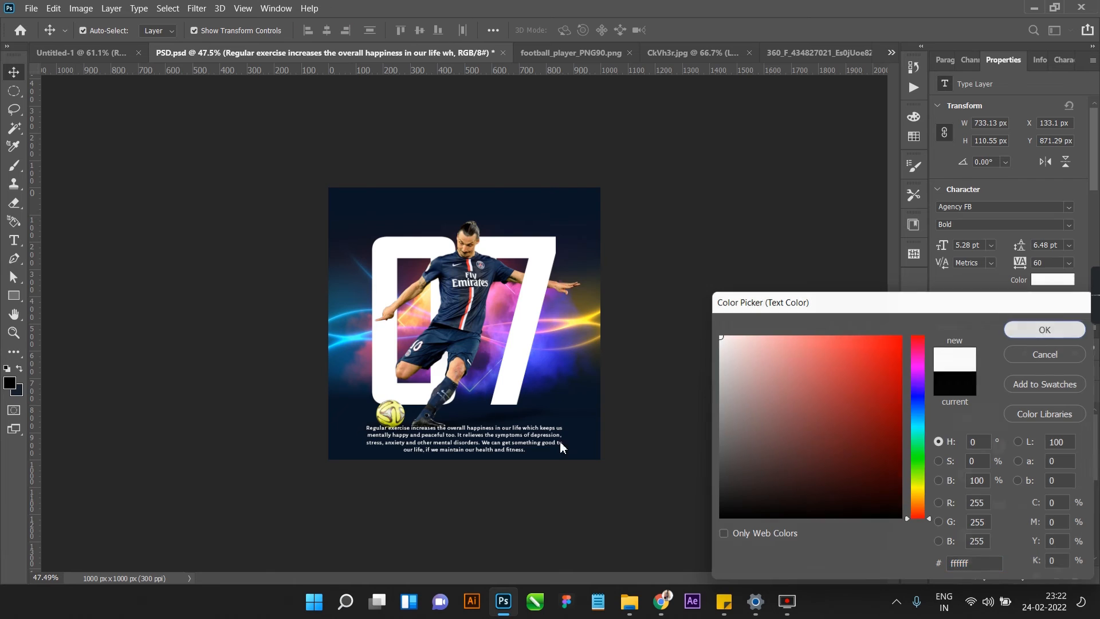
pyautogui.click(1066, 331)
# - Delete the paragraph's last sentence, starting "We can get something good", and shorten its text box to about 79 px high
pyautogui.scroll(5, 468, 418)
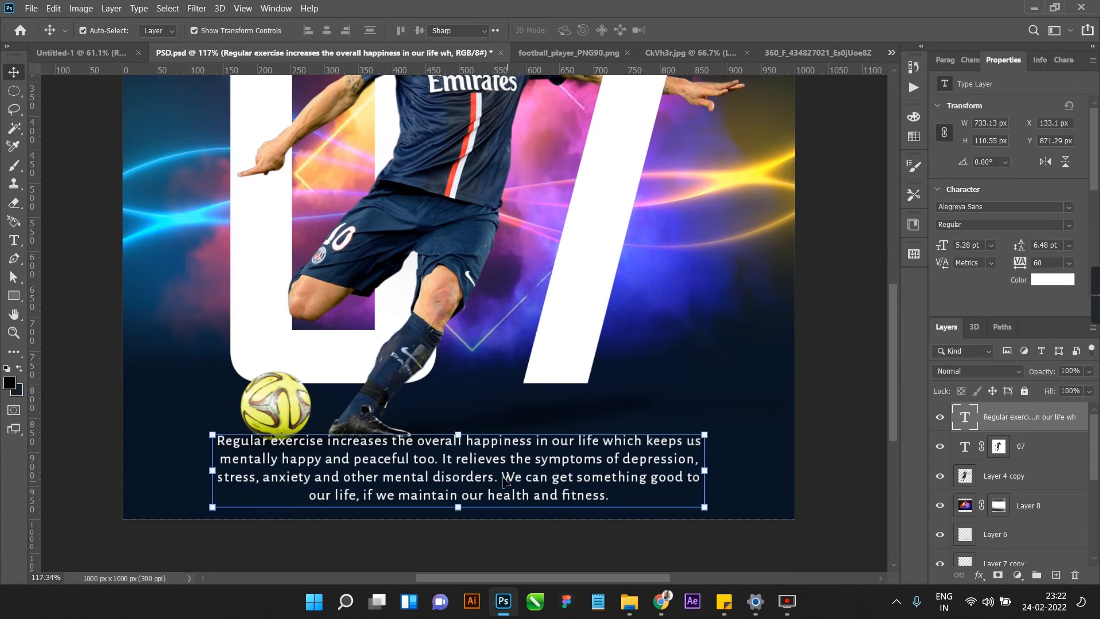
pyautogui.doubleClick(504, 489)
pyautogui.moveTo(502, 478); pyautogui.dragTo(651, 562)
pyautogui.press('BackSpace')
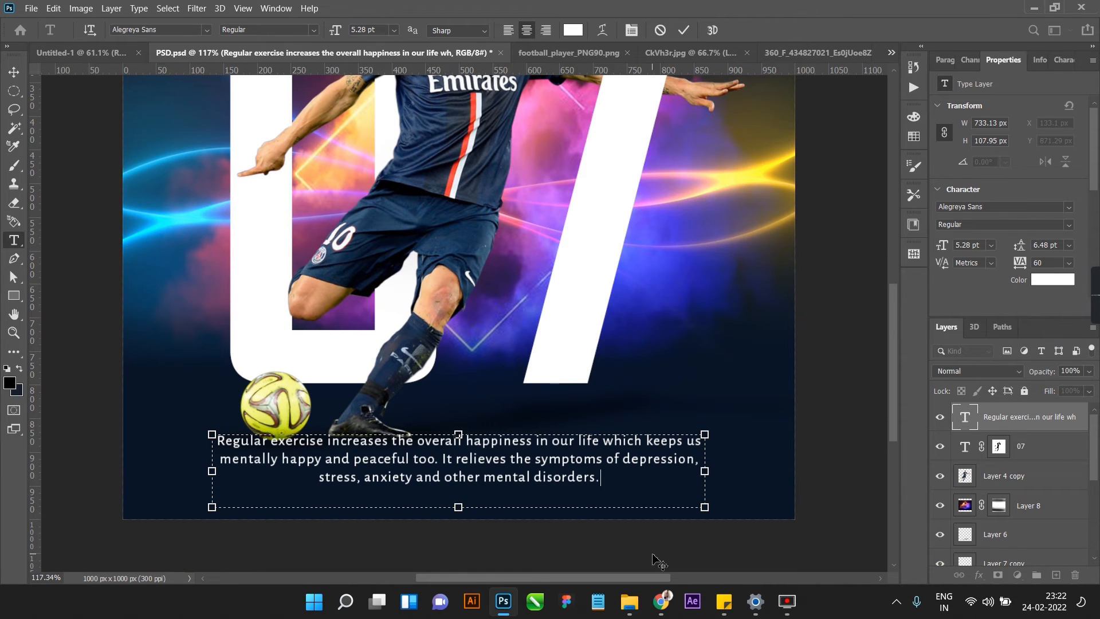
pyautogui.moveTo(459, 512); pyautogui.dragTo(461, 486)
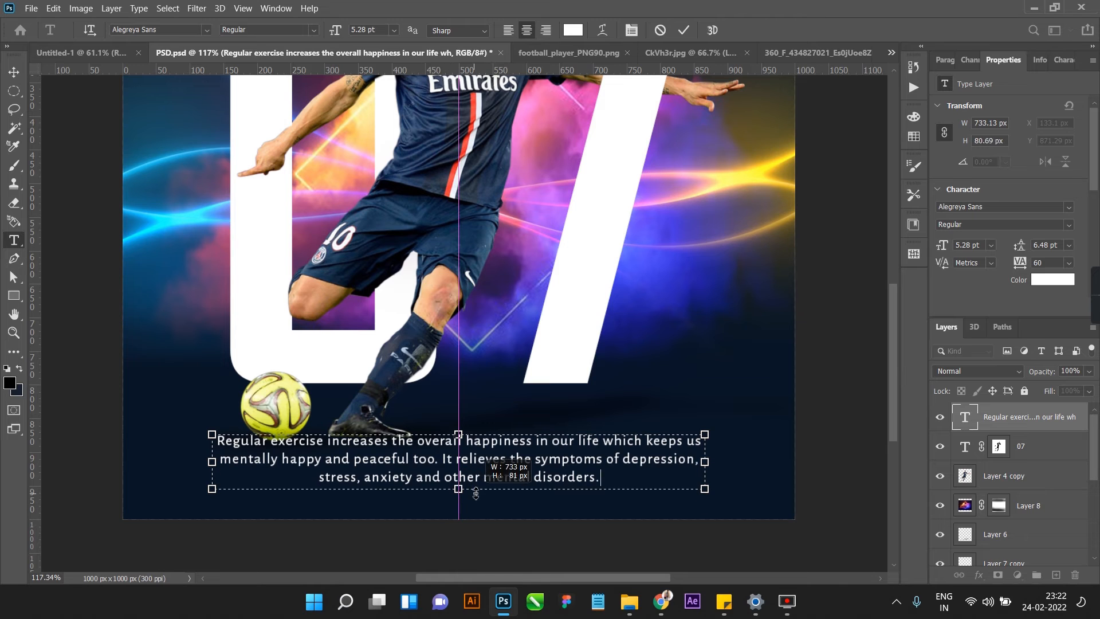
pyautogui.click(14, 71)
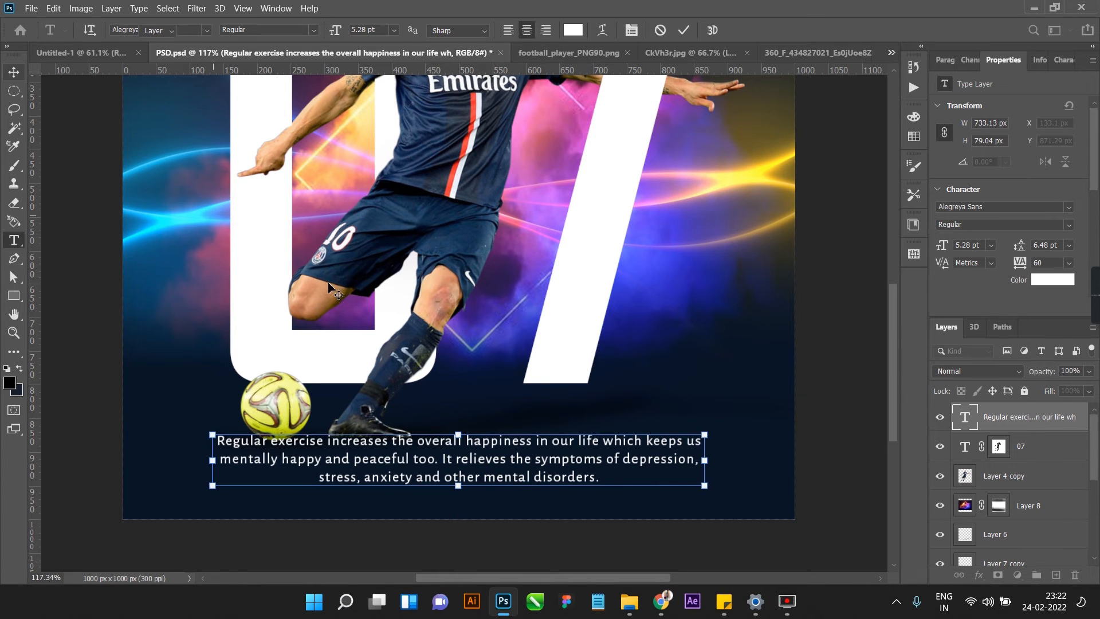
pyautogui.hotkey('ctrl', '0')
pyautogui.moveTo(701, 392); pyautogui.dragTo(192, 164)
pyautogui.moveTo(732, 521); pyautogui.dragTo(709, 496)
pyautogui.hotkey('ctrl', 'z')
pyautogui.click(710, 30)
pyautogui.click(798, 181)
pyautogui.click(601, 223)
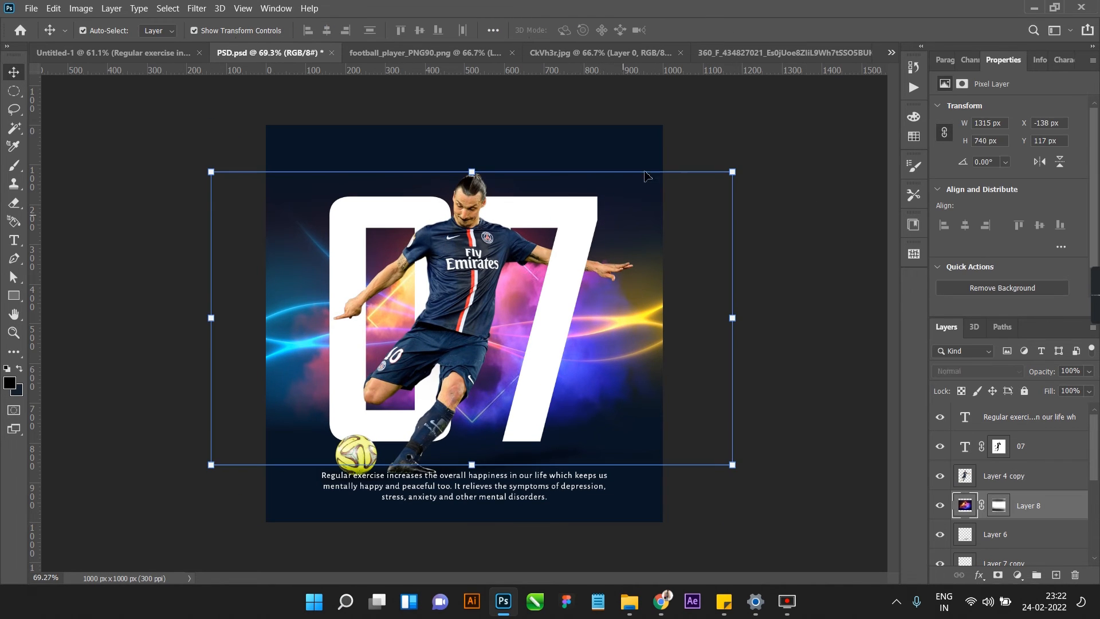
pyautogui.click(636, 142)
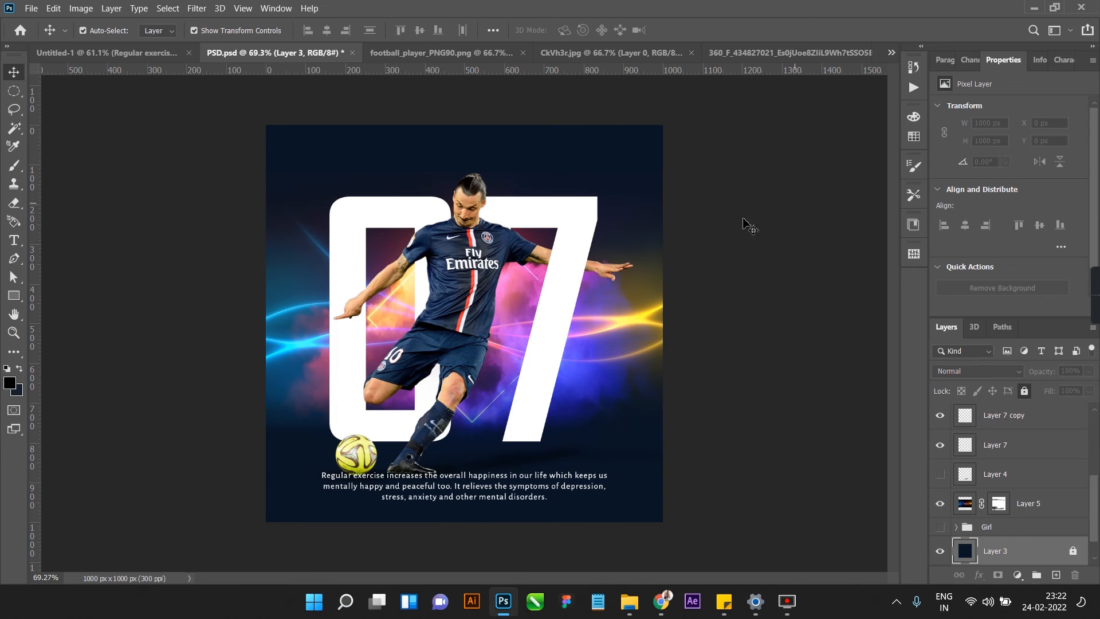
pyautogui.moveTo(744, 225); pyautogui.dragTo(336, 344)
pyautogui.moveTo(732, 475); pyautogui.dragTo(695, 454)
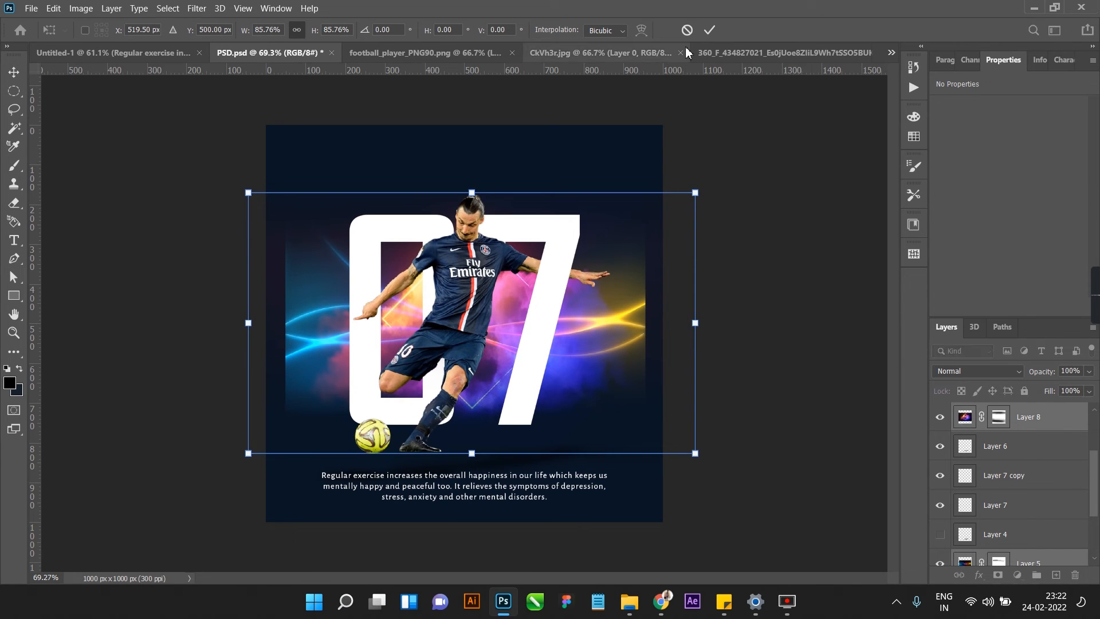
pyautogui.hotkey('ctrl', 'z')
pyautogui.click(711, 30)
pyautogui.click(747, 166)
pyautogui.press('Return')
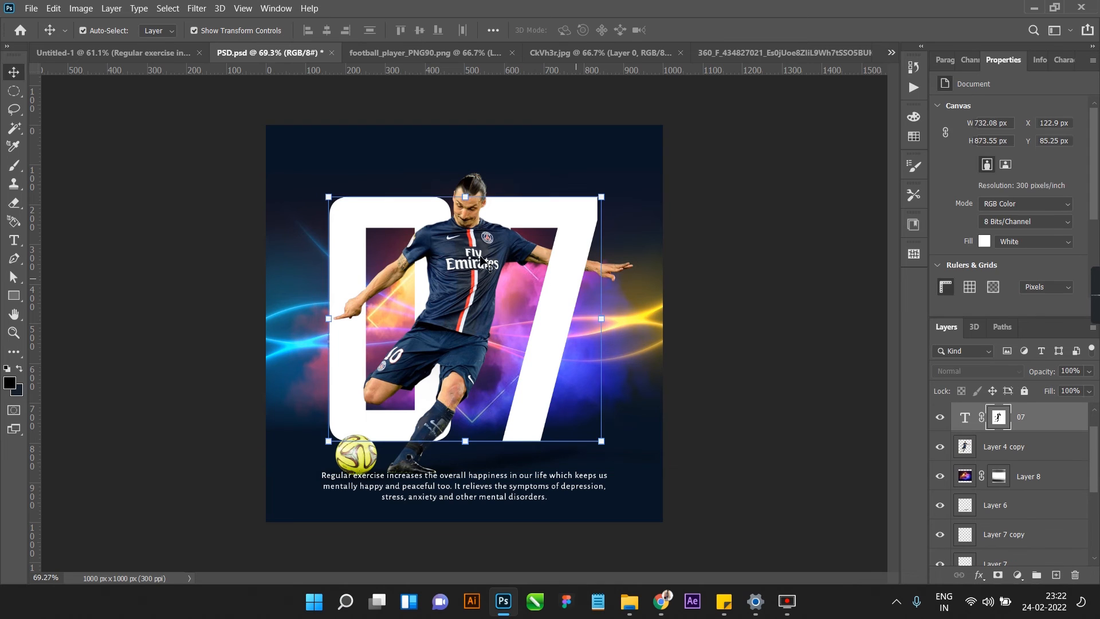
# - Scale the layers 07, Layer 4 copy, Layer 6, Layer 7 copy and Layer 7 together to 88.11%
pyautogui.keyDown('shift'); pyautogui.click(352, 465); pyautogui.keyUp('shift')
pyautogui.hotkey('ctrl', 't')
pyautogui.moveTo(635, 476); pyautogui.dragTo(610, 455)
pyautogui.hotkey('ctrl', 'z')
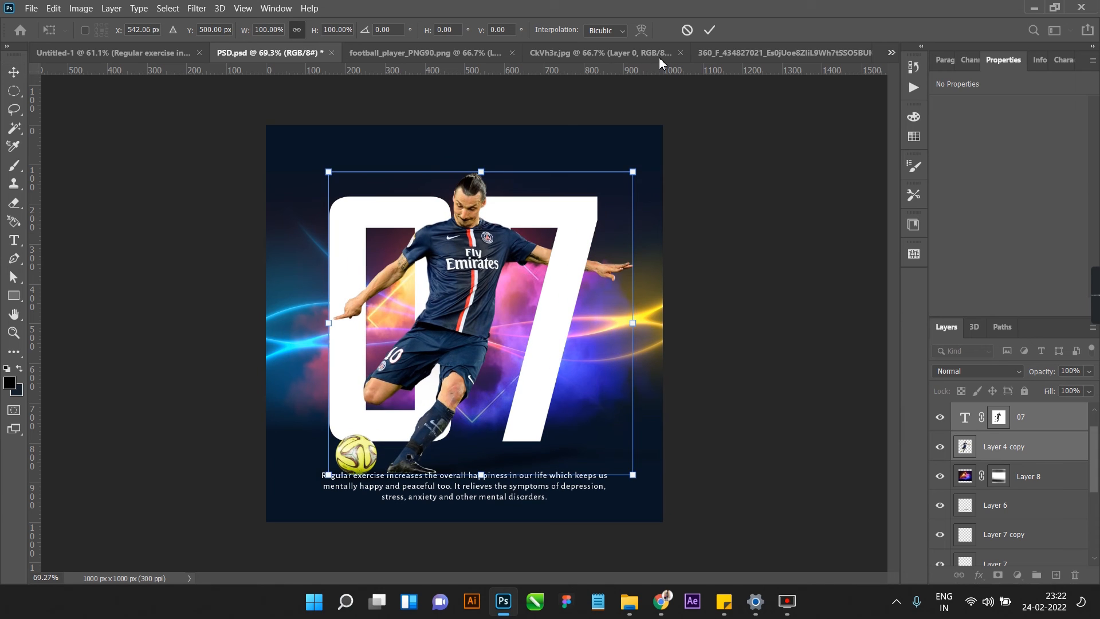
pyautogui.click(713, 29)
pyautogui.scroll(-2, 1071, 507)
pyautogui.click(1008, 452)
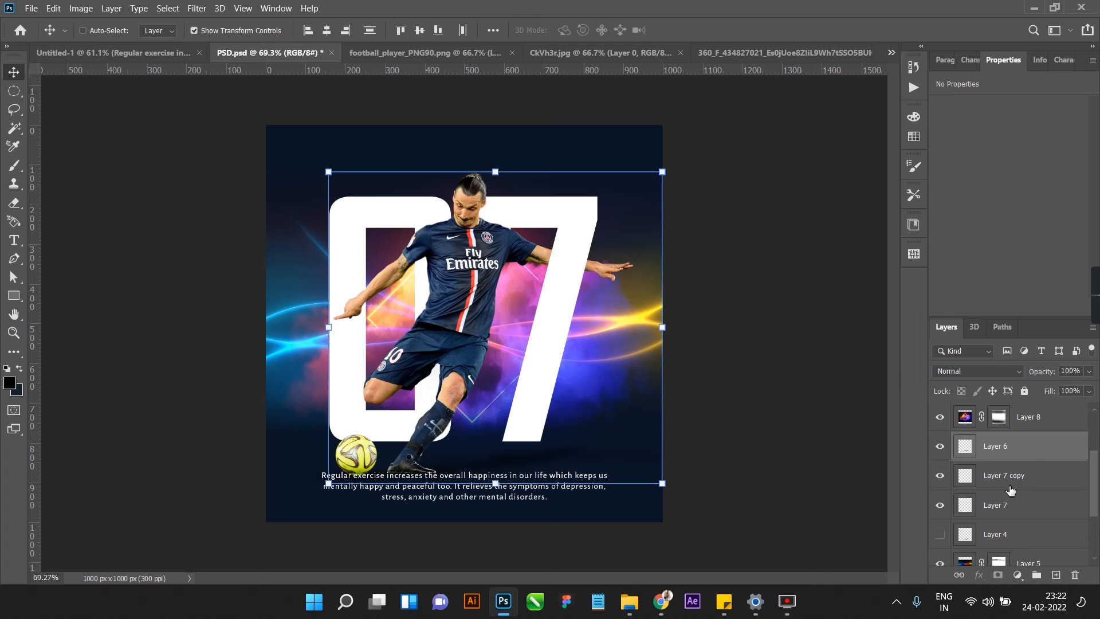
pyautogui.keyDown('ctrl'); pyautogui.click(1010, 487); pyautogui.keyUp('ctrl')
pyautogui.keyDown('ctrl'); pyautogui.click(1011, 504); pyautogui.keyUp('ctrl')
pyautogui.keyDown('ctrl'); pyautogui.click(1013, 531); pyautogui.keyUp('ctrl')
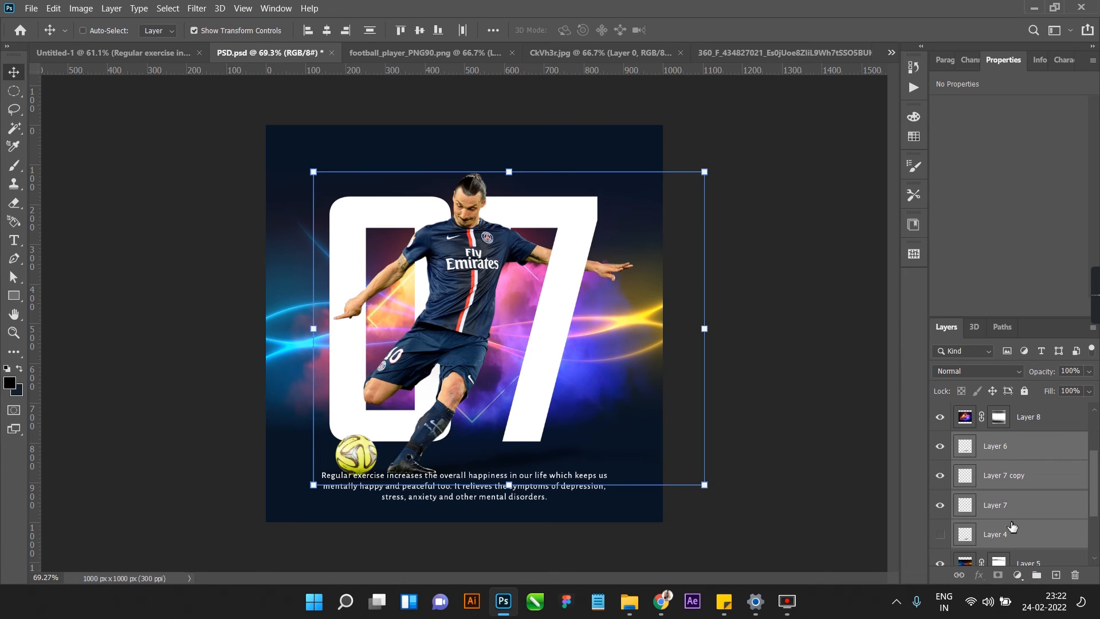
pyautogui.keyDown('ctrl'); pyautogui.click(1008, 522); pyautogui.keyUp('ctrl')
pyautogui.keyDown('ctrl'); pyautogui.click(1008, 535); pyautogui.keyUp('ctrl')
pyautogui.keyDown('ctrl'); pyautogui.click(1008, 534); pyautogui.keyUp('ctrl')
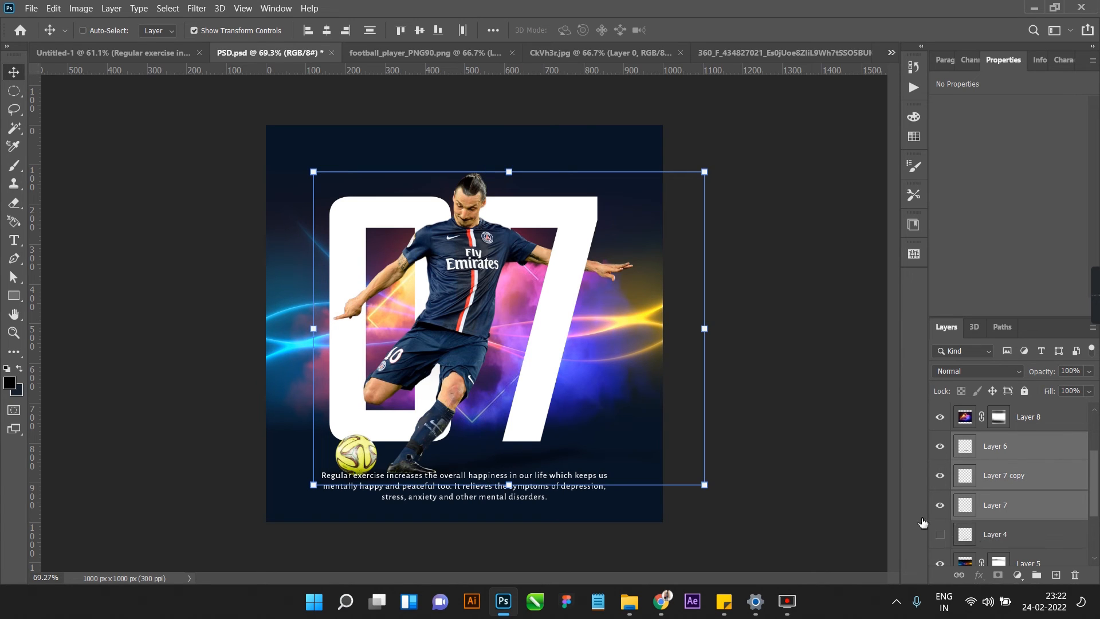
pyautogui.moveTo(660, 486); pyautogui.dragTo(640, 467)
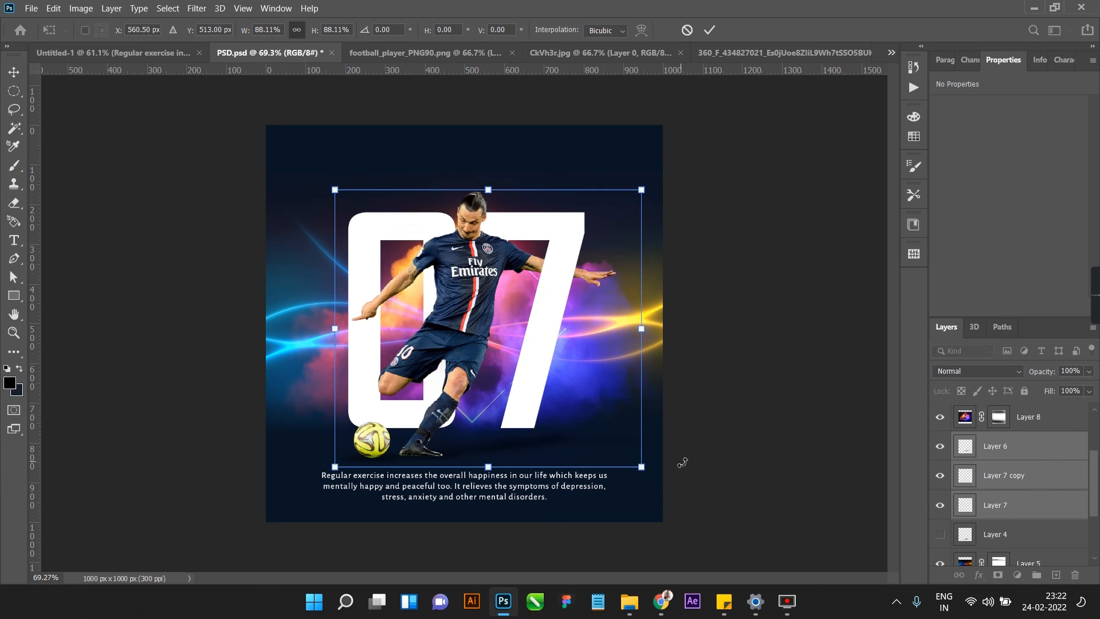
pyautogui.click(710, 29)
# - Add a white text line FITNESS above the 07 and set its Alegreya Sans style to Black
pyautogui.click(523, 493)
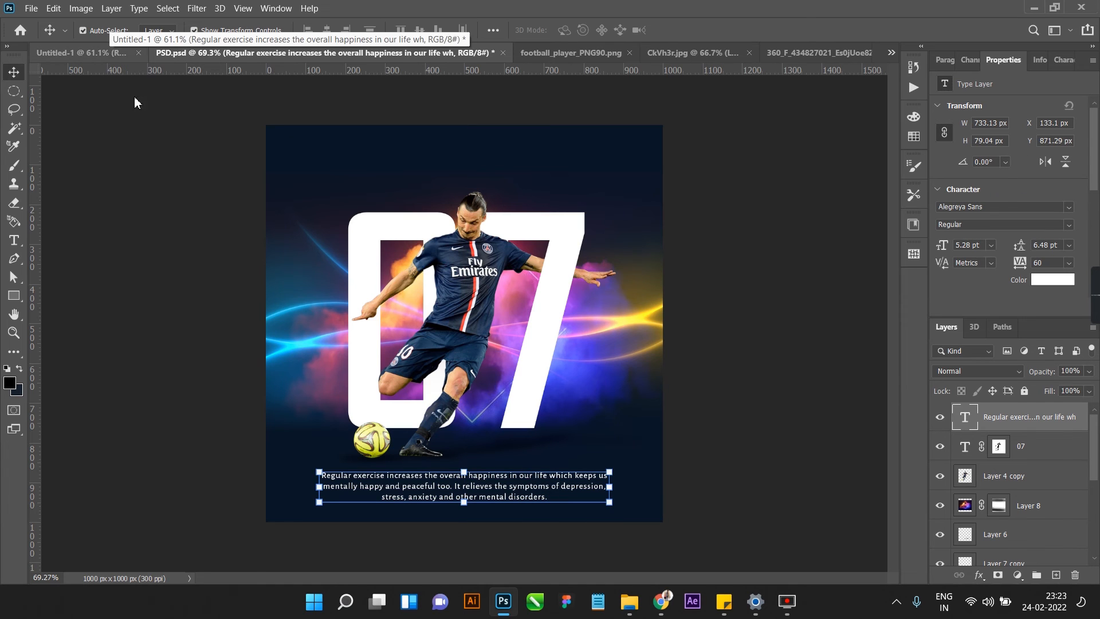
pyautogui.click(229, 258)
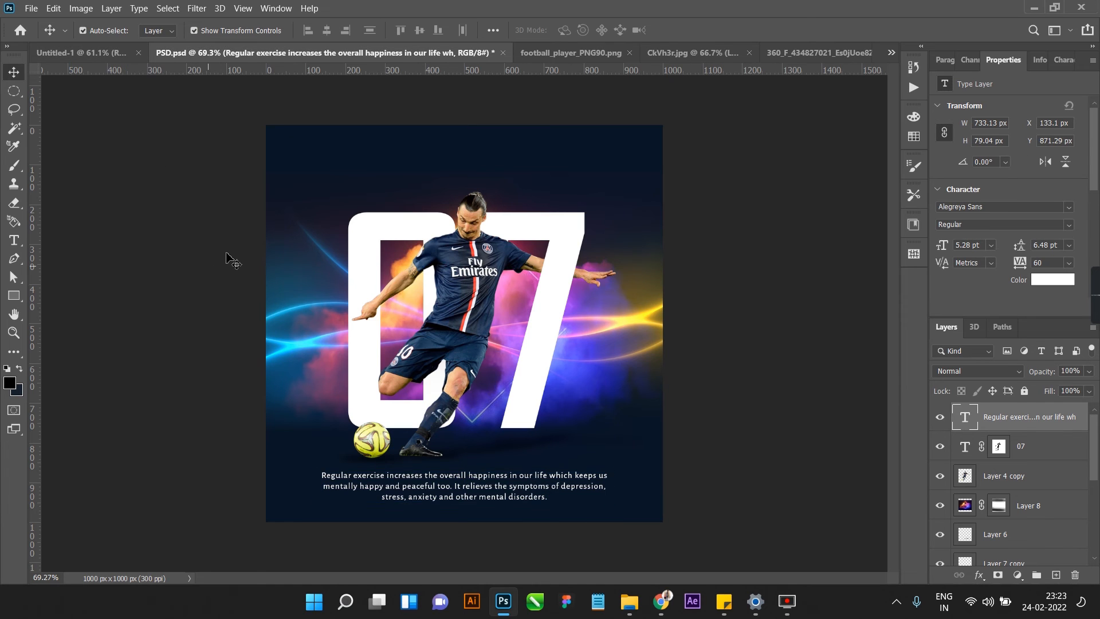
pyautogui.click(14, 240)
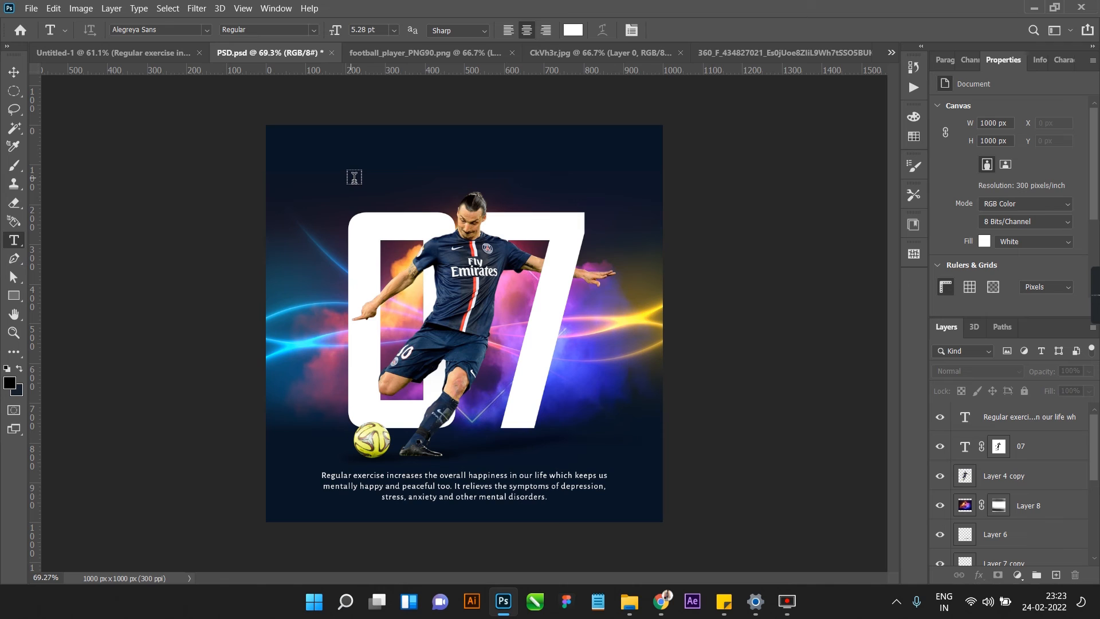
pyautogui.click(354, 178)
pyautogui.press('BackSpace')
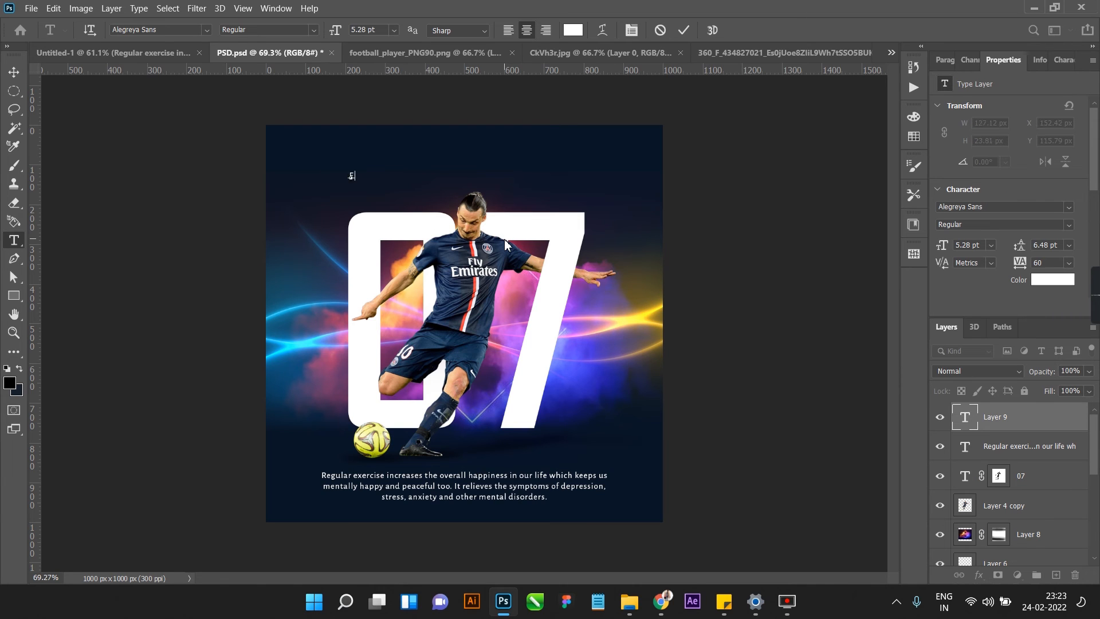
pyautogui.write('FITNESS')
pyautogui.click(67, 96)
pyautogui.click(268, 29)
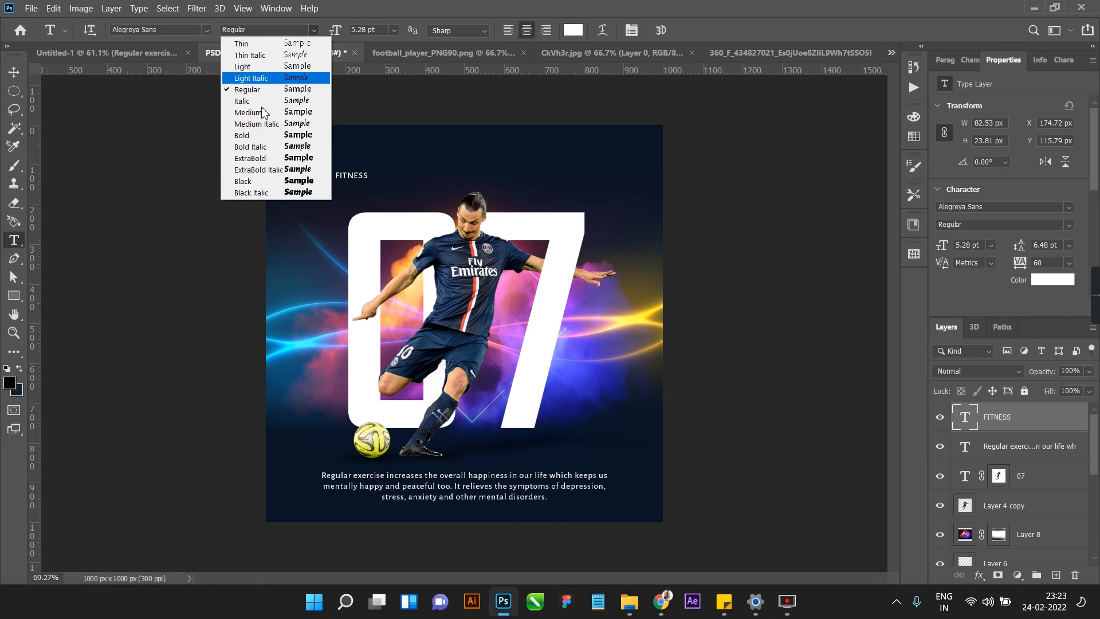
pyautogui.click(252, 181)
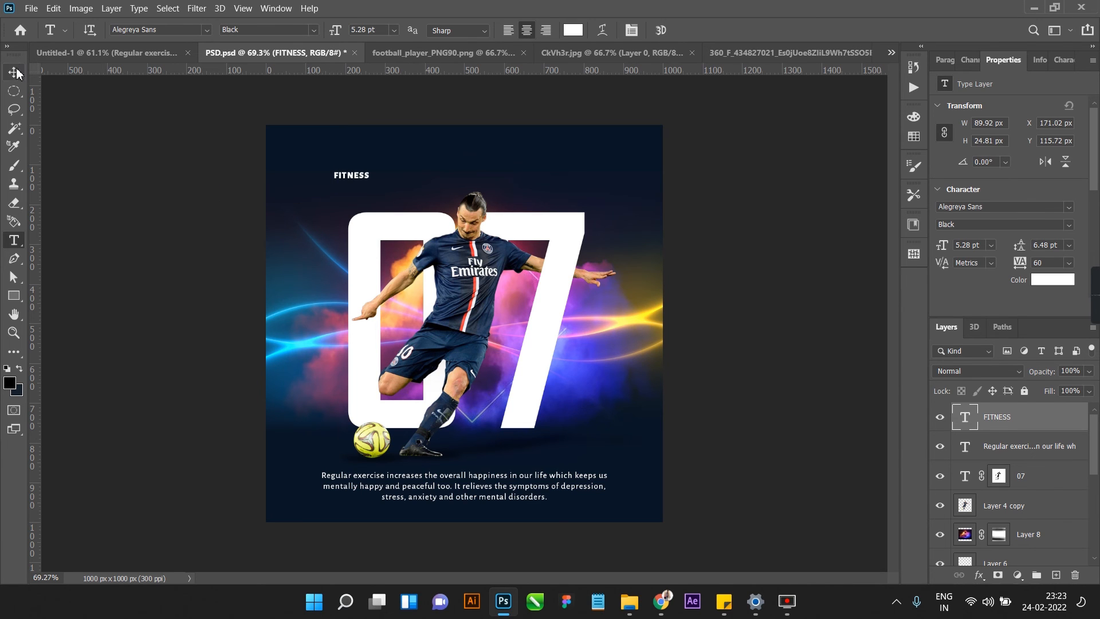
# - Enlarge the FITNESS text to about 18 pt and place it just above the 0
pyautogui.click(15, 72)
pyautogui.moveTo(375, 187); pyautogui.dragTo(503, 216)
pyautogui.moveTo(391, 165); pyautogui.dragTo(510, 204)
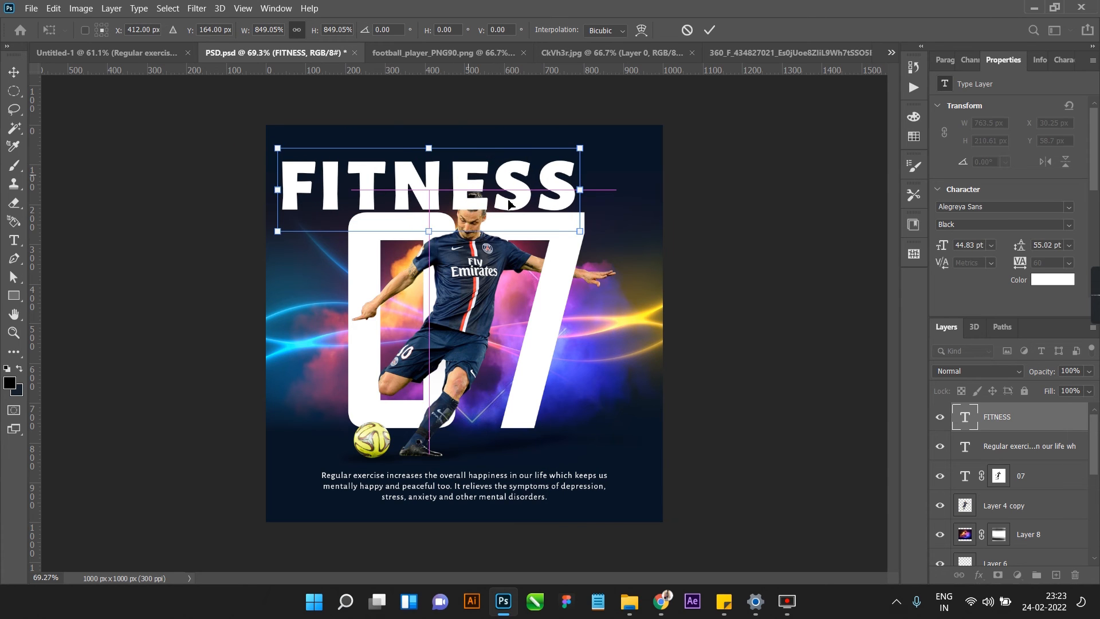
pyautogui.moveTo(577, 223); pyautogui.dragTo(457, 212)
pyautogui.press('Return')
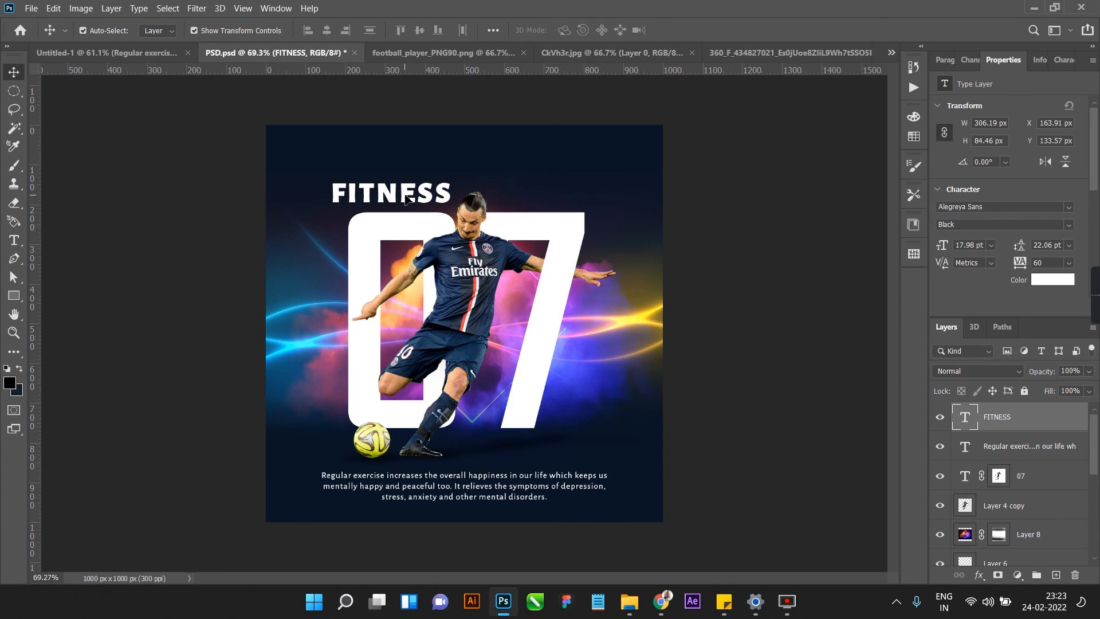
# - Replace the FITNESS text with FOOTBALL
pyautogui.doubleClick(405, 195)
pyautogui.write('F')
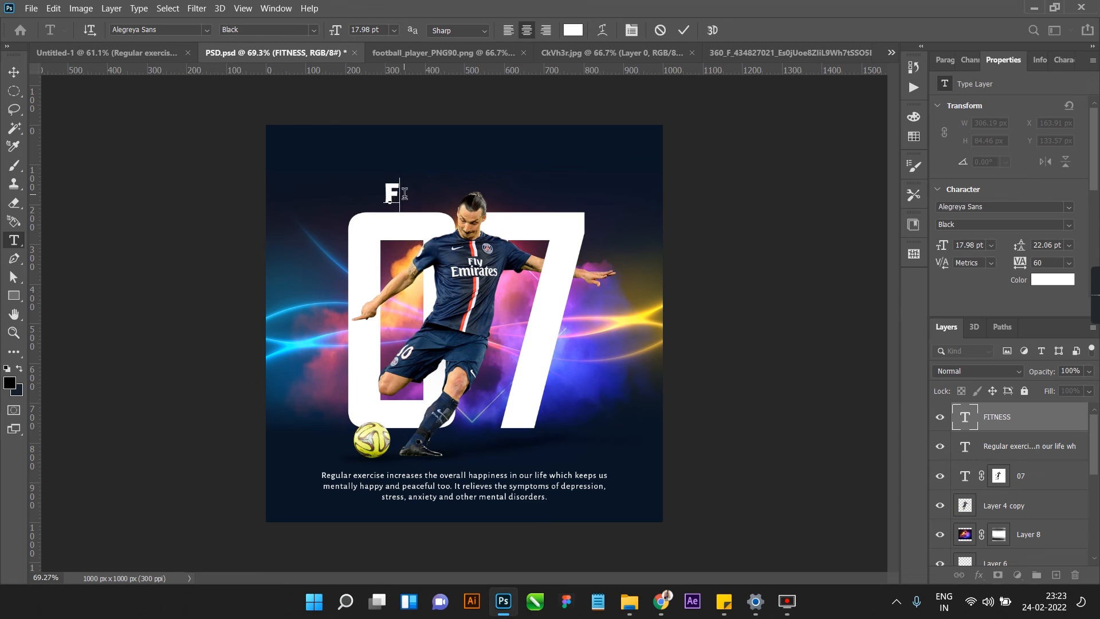
pyautogui.write('OOTBALL')
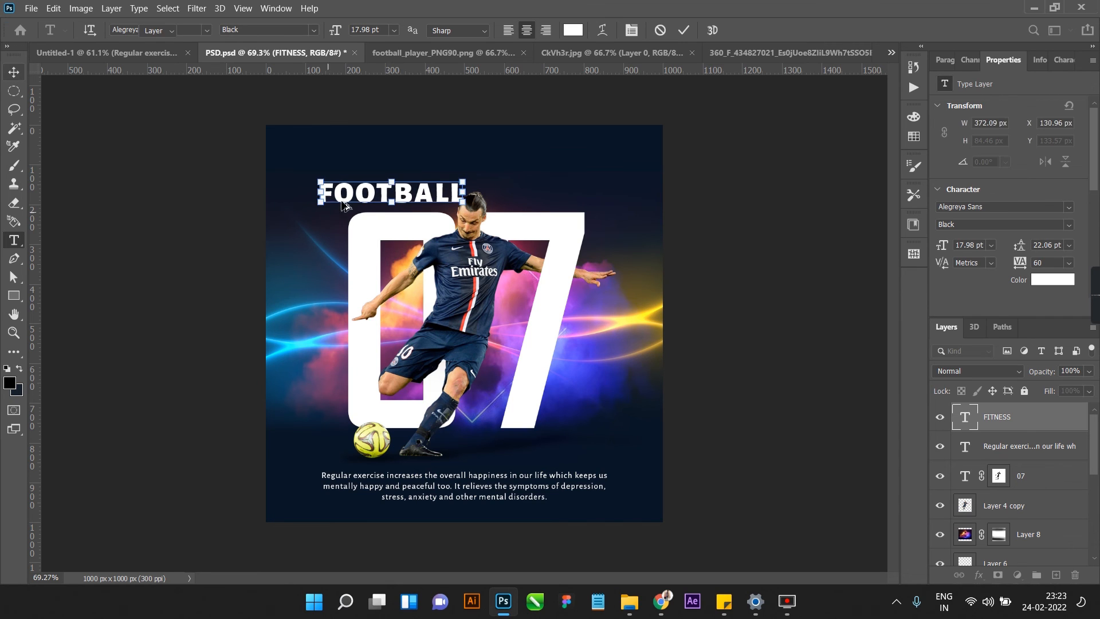
pyautogui.scroll(2, 343, 203)
pyautogui.hotkey('ctrl', 'Return')
# - Enlarge FOOTBALL to about 29 pt and position it directly above the 07, matching the number's width
pyautogui.moveTo(393, 164); pyautogui.dragTo(496, 135)
pyautogui.hotkey('ctrl', 't')
pyautogui.moveTo(597, 158); pyautogui.dragTo(638, 169)
pyautogui.moveTo(600, 139); pyautogui.dragTo(612, 167)
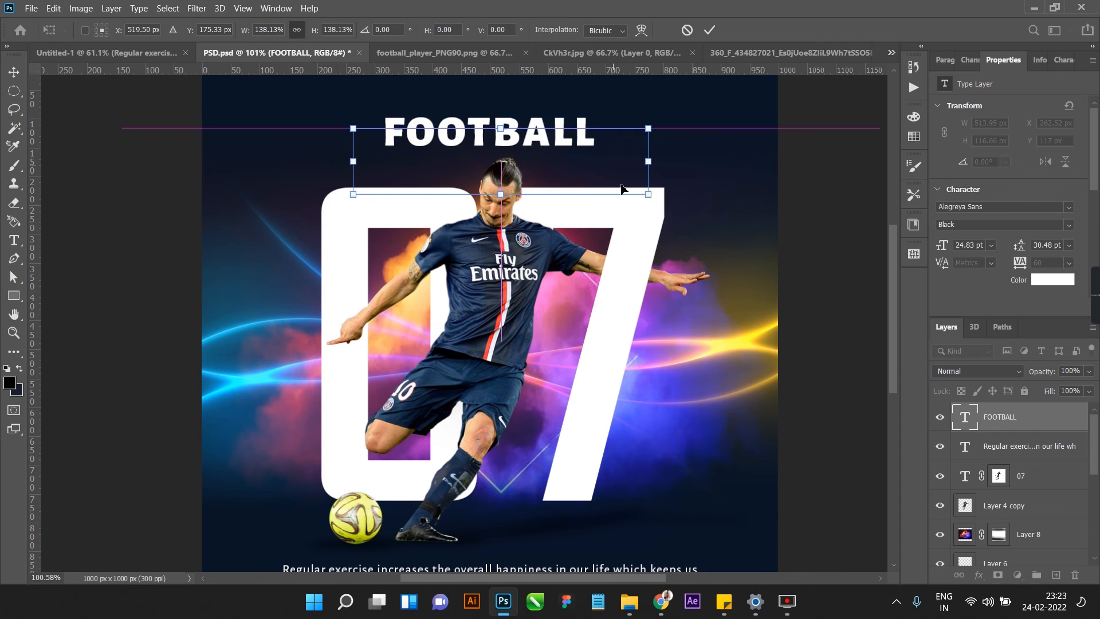
pyautogui.moveTo(651, 198); pyautogui.dragTo(685, 215)
pyautogui.moveTo(639, 167); pyautogui.dragTo(632, 169)
pyautogui.moveTo(680, 205); pyautogui.dragTo(670, 205)
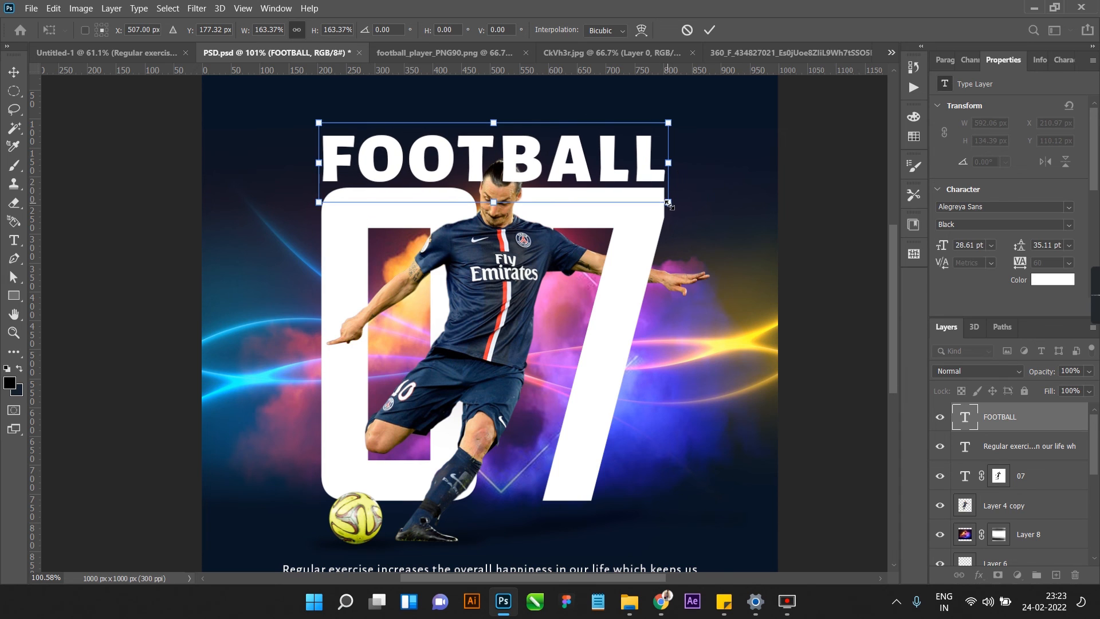
pyautogui.click(709, 32)
# - Move the FOOTBALL layer below Layer 4 copy in the stacking order to put it behind the player's head, and check the whole poster
pyautogui.moveTo(1009, 425); pyautogui.dragTo(1000, 521)
pyautogui.click(761, 287)
pyautogui.scroll(-5, 761, 286)
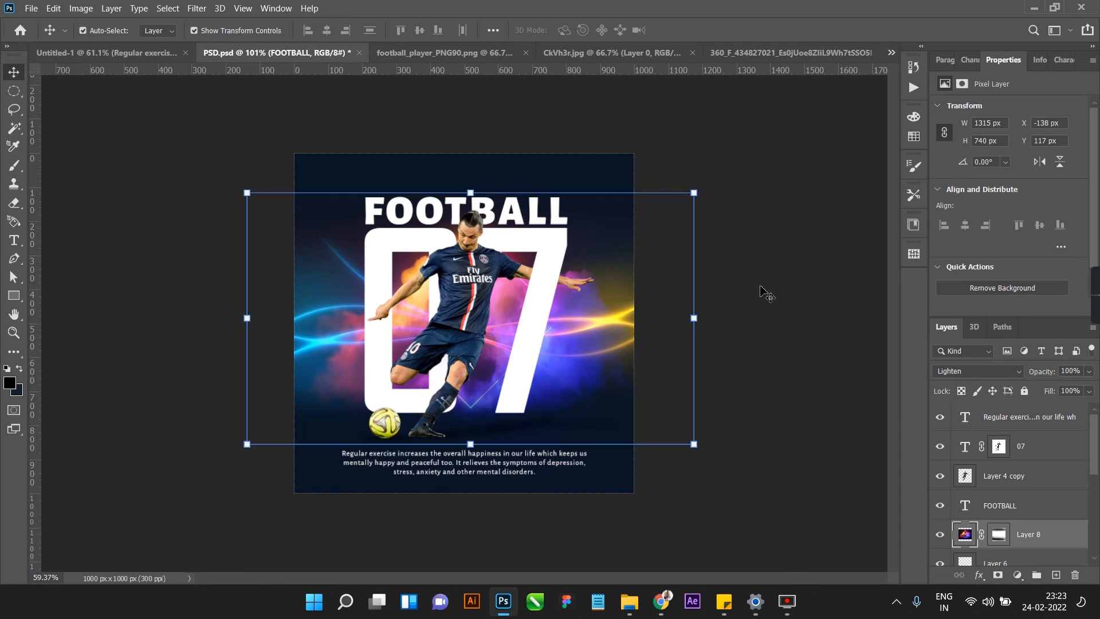
pyautogui.click(760, 286)
pyautogui.click(543, 213)
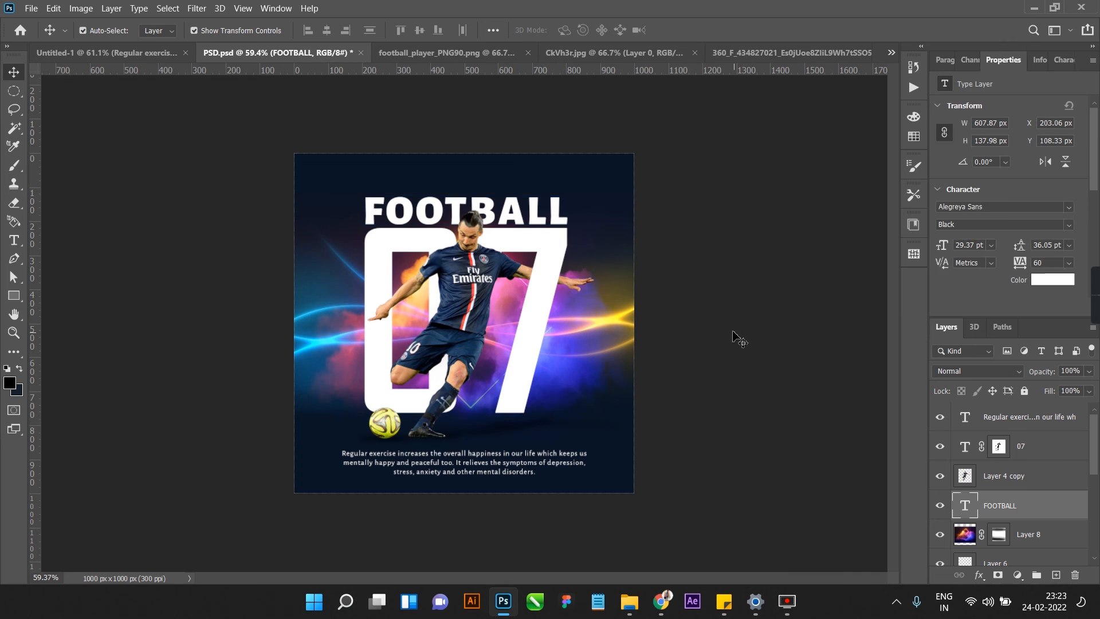
pyautogui.click(730, 328)
pyautogui.scroll(-5, 569, 286)
pyautogui.scroll(5, 570, 286)
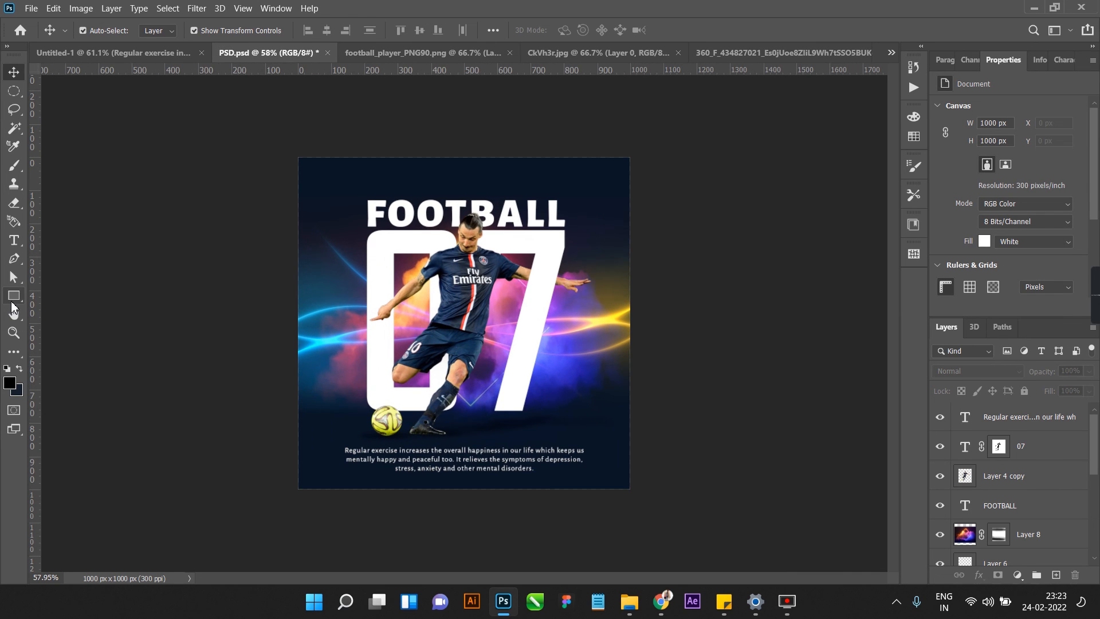
# - Duplicate the FOOTBALL text, rotate the copy 90°, scale it to 155.54% and place it vertically along the poster's right edge
pyautogui.moveTo(517, 211); pyautogui.dragTo(582, 210)
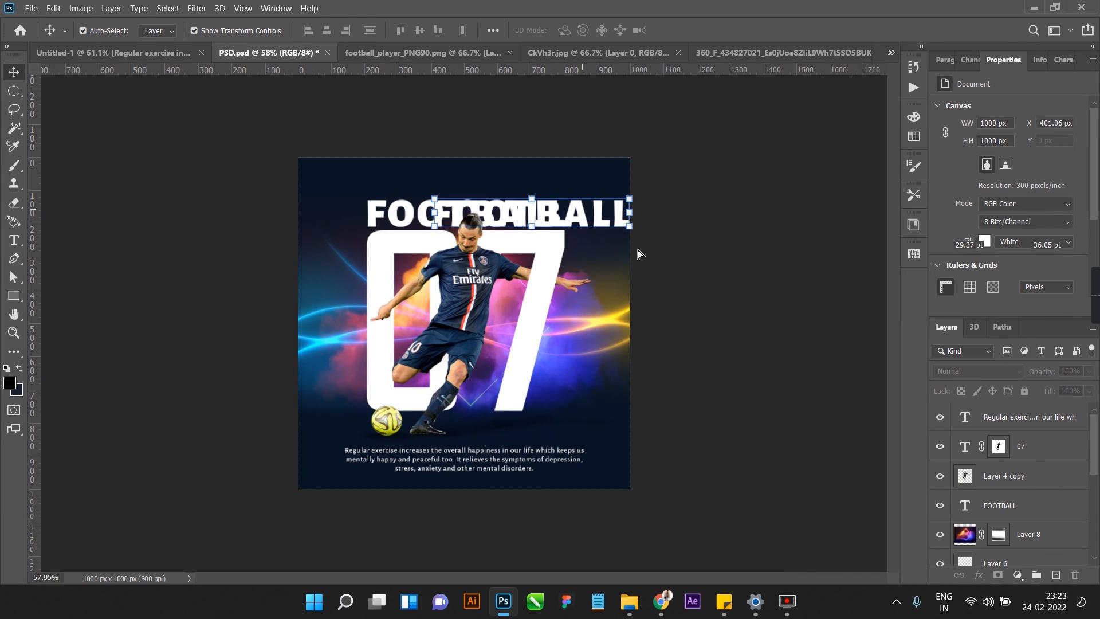
pyautogui.hotkey('ctrl', 't')
pyautogui.moveTo(653, 240); pyautogui.dragTo(621, 481)
pyautogui.moveTo(591, 425); pyautogui.dragTo(602, 434)
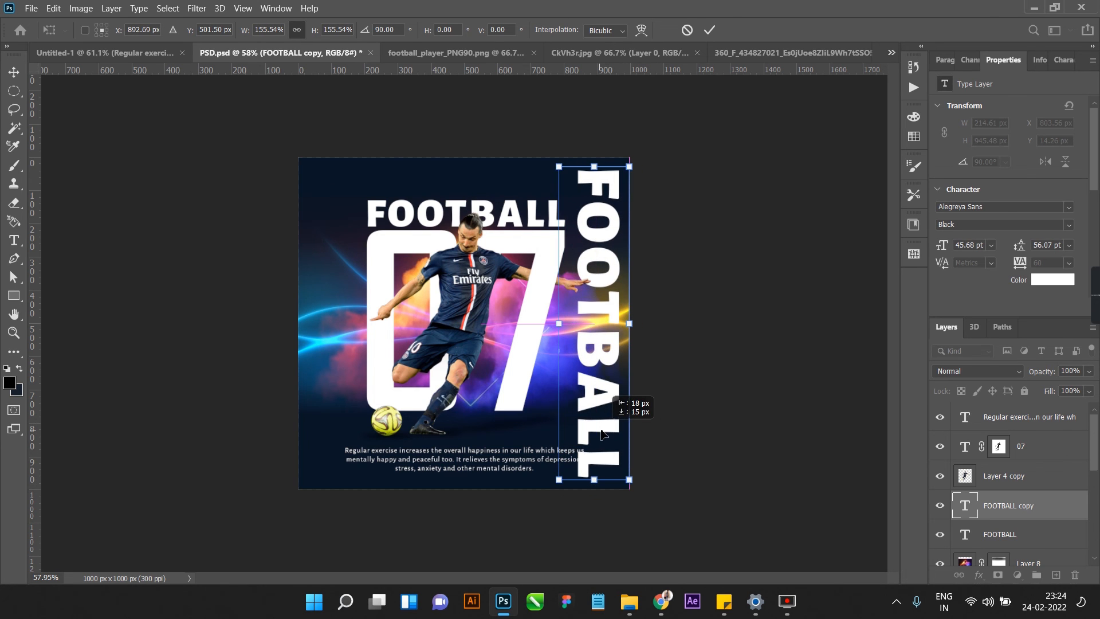
pyautogui.click(710, 30)
# - Give the FOOTBALL copy layer a Stroke effect, 0% fill and 30% opacity
pyautogui.click(979, 575)
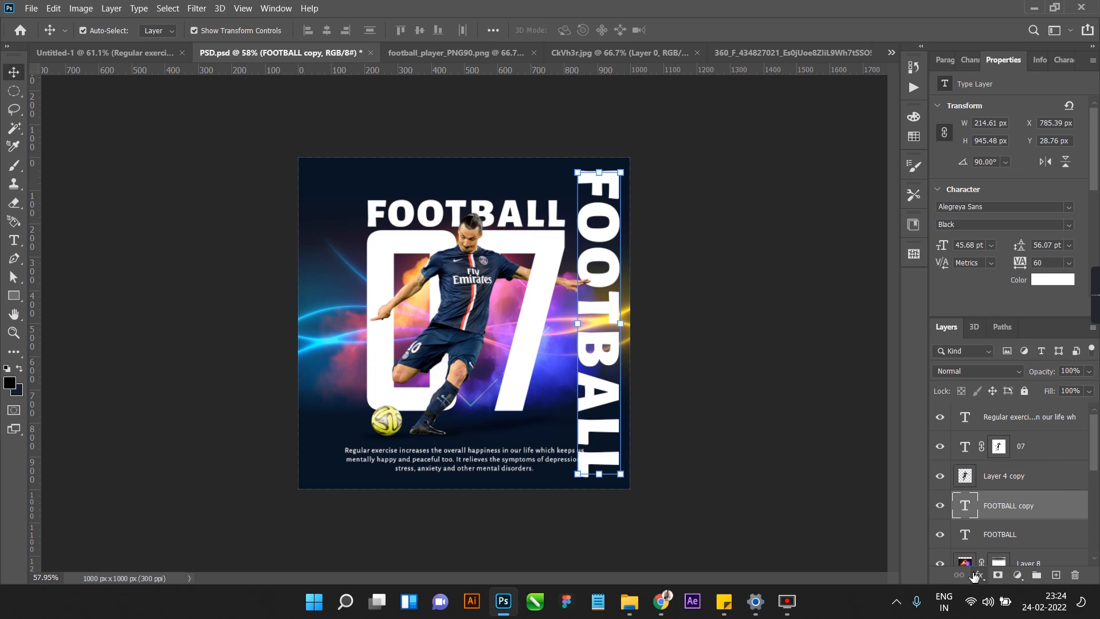
pyautogui.click(1000, 467)
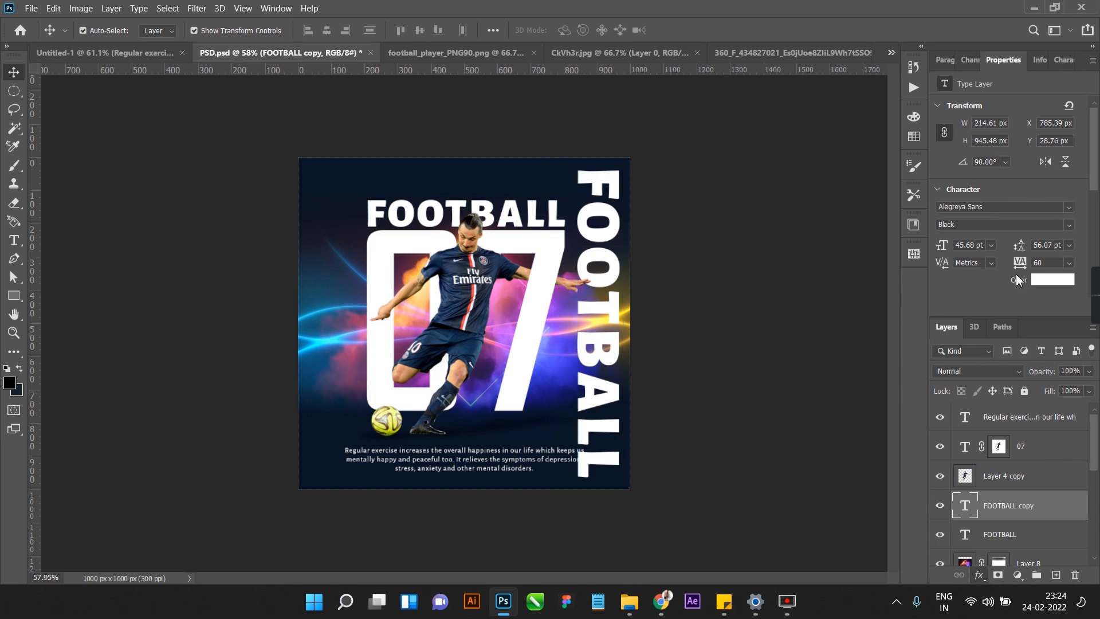
pyautogui.click(515, 161)
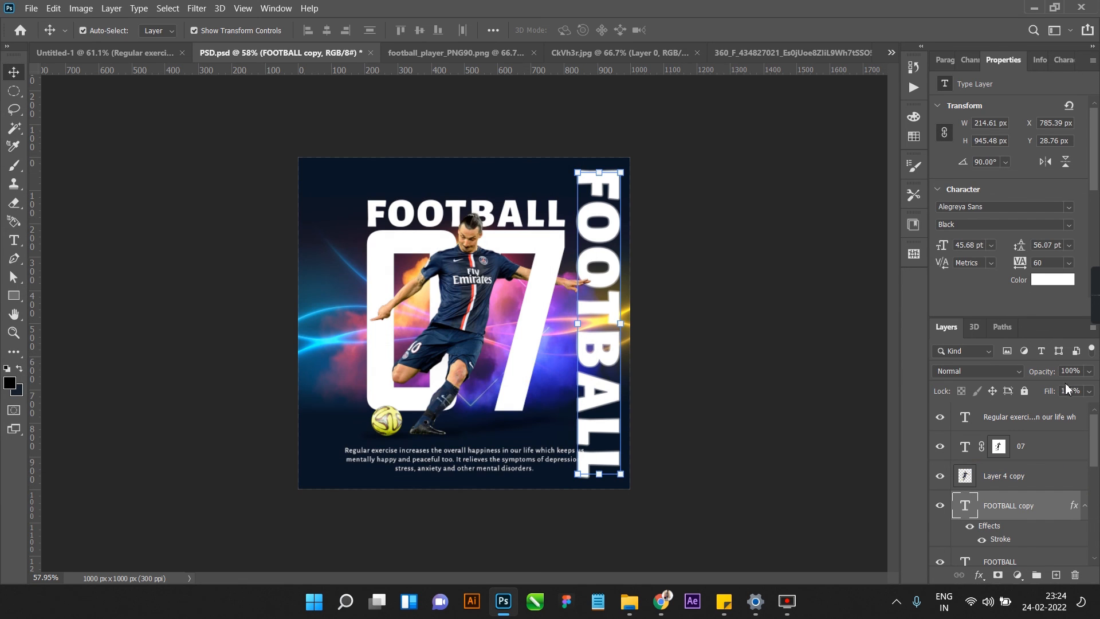
pyautogui.moveTo(1083, 417)
pyautogui.mouseDown()
pyautogui.moveTo(785, 381)
pyautogui.moveTo(695, 384)
pyautogui.mouseUp()
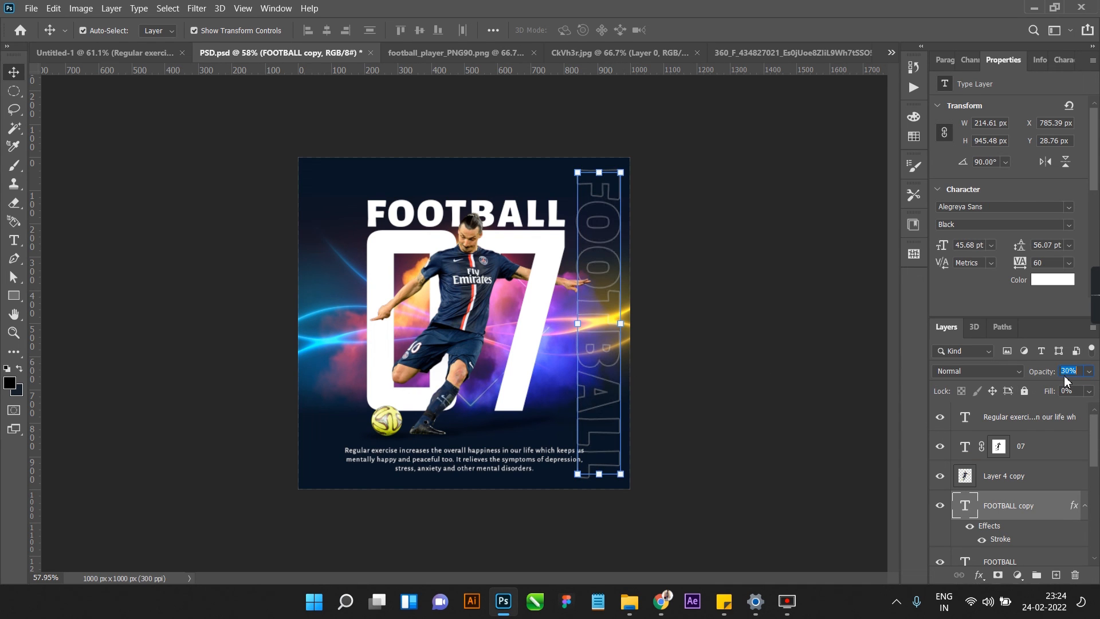
pyautogui.click(738, 376)
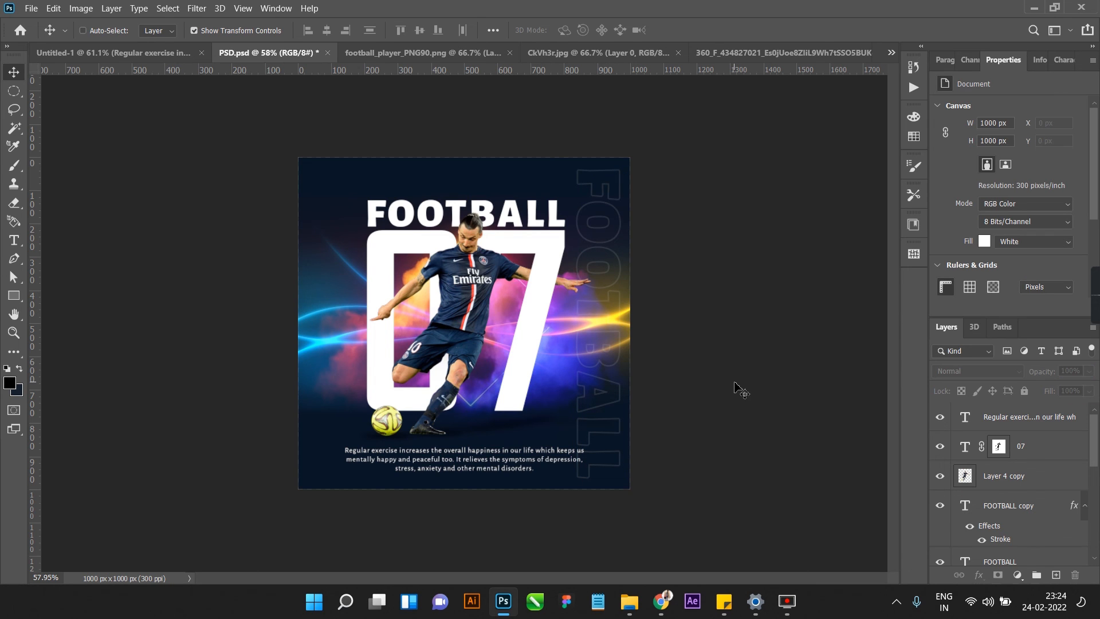
pyautogui.moveTo(1096, 341)
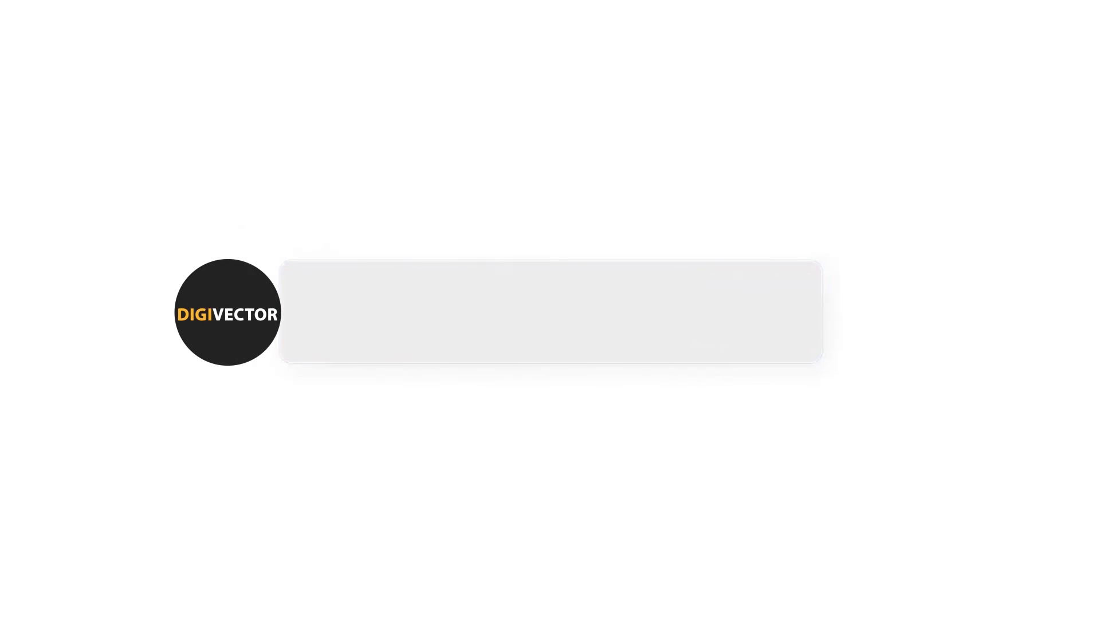